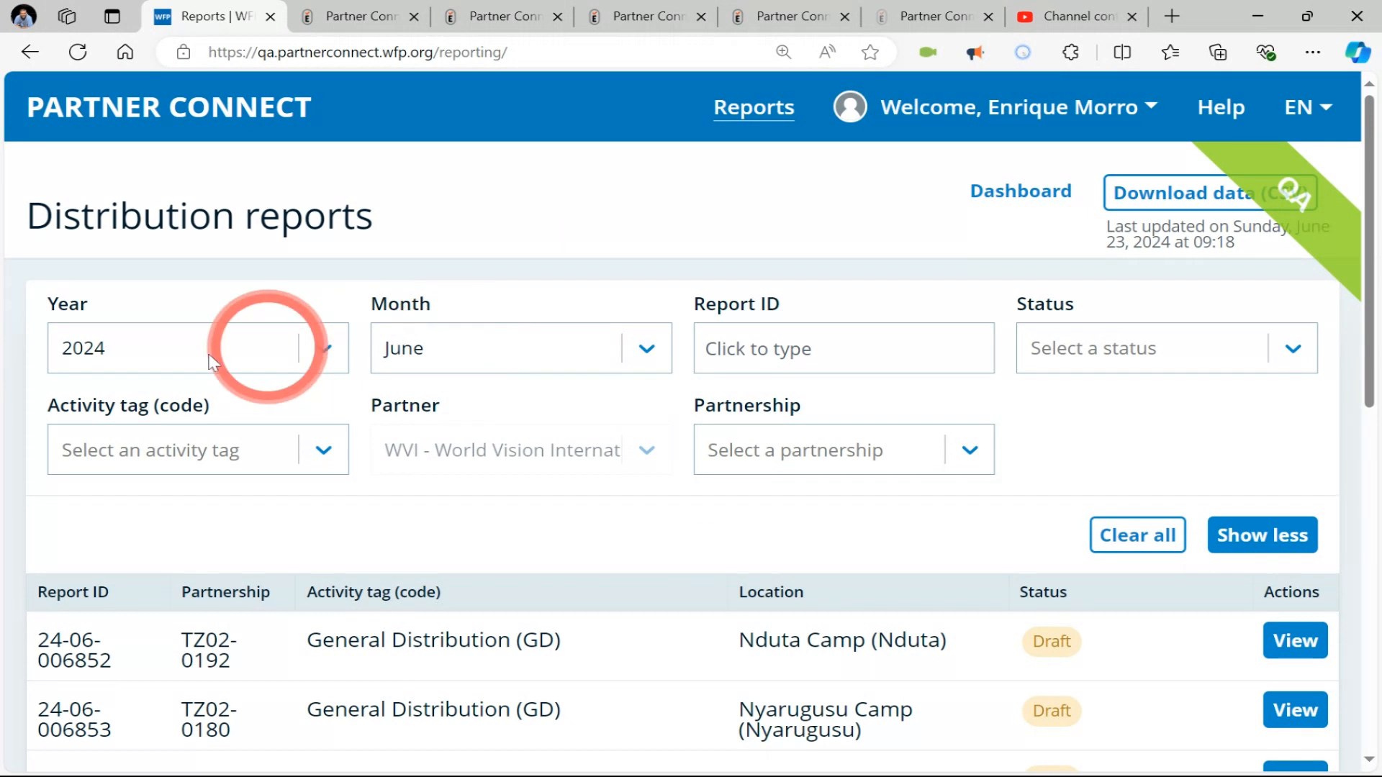
Open the Prevention of stunting (STUN) distribution report for Nyarugusu Camp
{"action": "scroll", "coordinate": [540, 472], "scroll_direction": "down", "scroll_amount": 5}
{"action": "scroll", "coordinate": [538, 470], "scroll_direction": "down", "scroll_amount": 2}
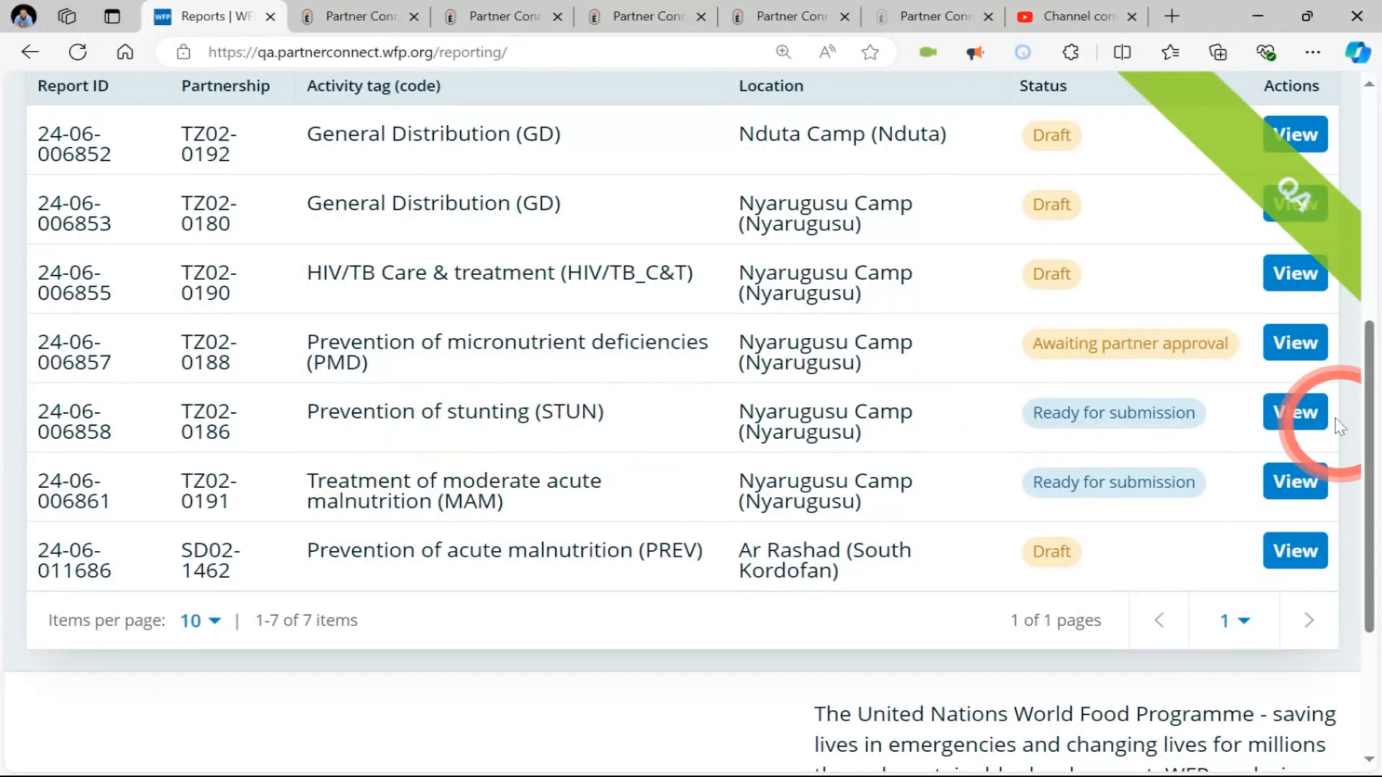
{"action": "left_click", "coordinate": [1308, 424]}
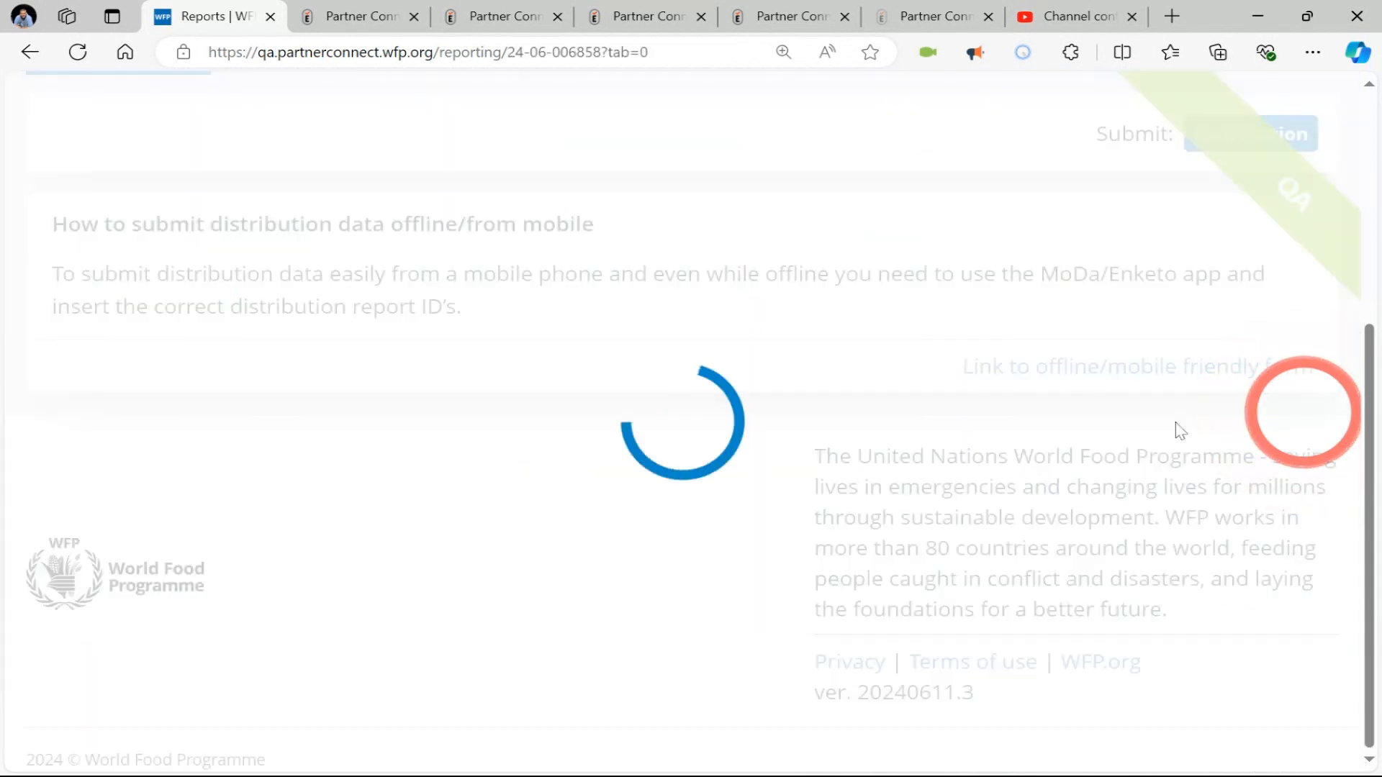
Open the report's offline/mobile friendly form and discard the unsaved record
{"action": "scroll", "coordinate": [489, 371], "scroll_direction": "up", "scroll_amount": 2}
{"action": "scroll", "coordinate": [490, 372], "scroll_direction": "up", "scroll_amount": 2}
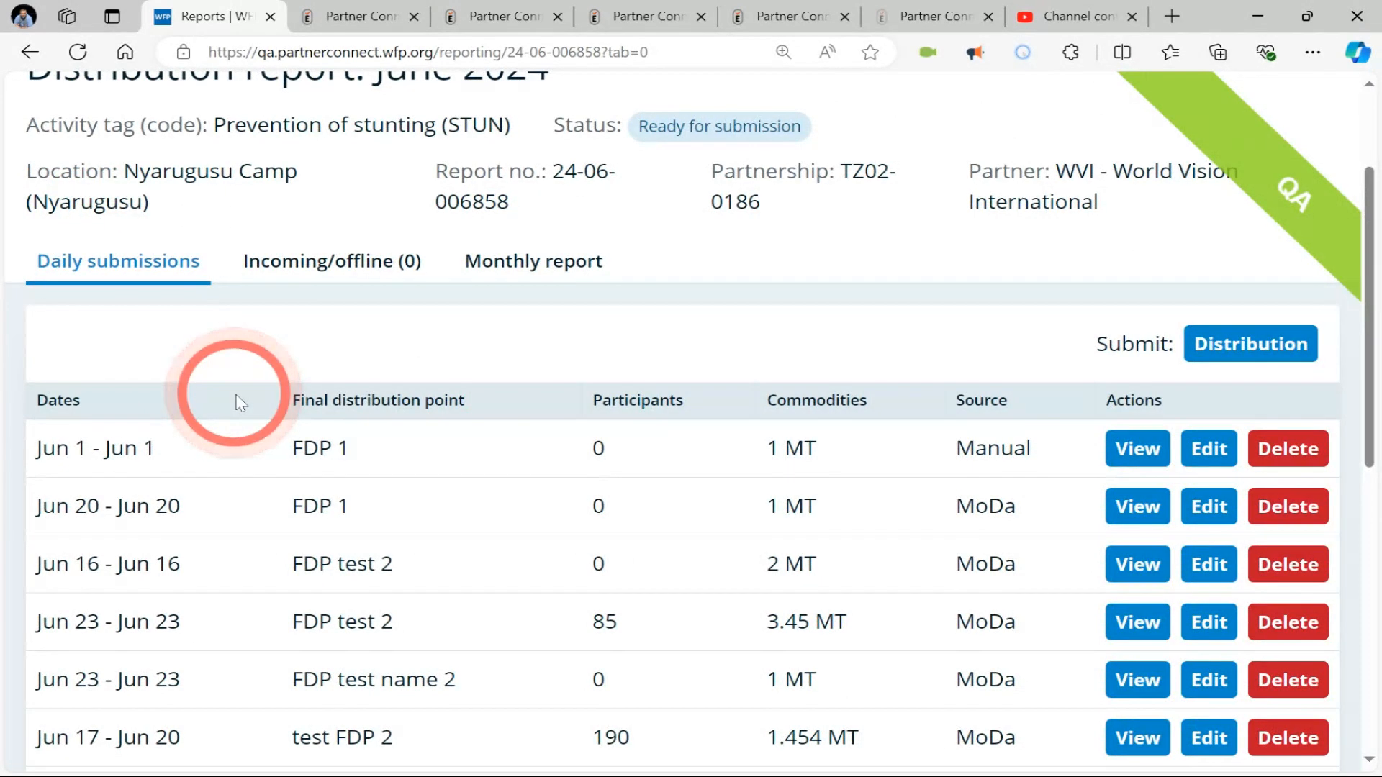
{"action": "scroll", "coordinate": [238, 401], "scroll_direction": "down", "scroll_amount": 2}
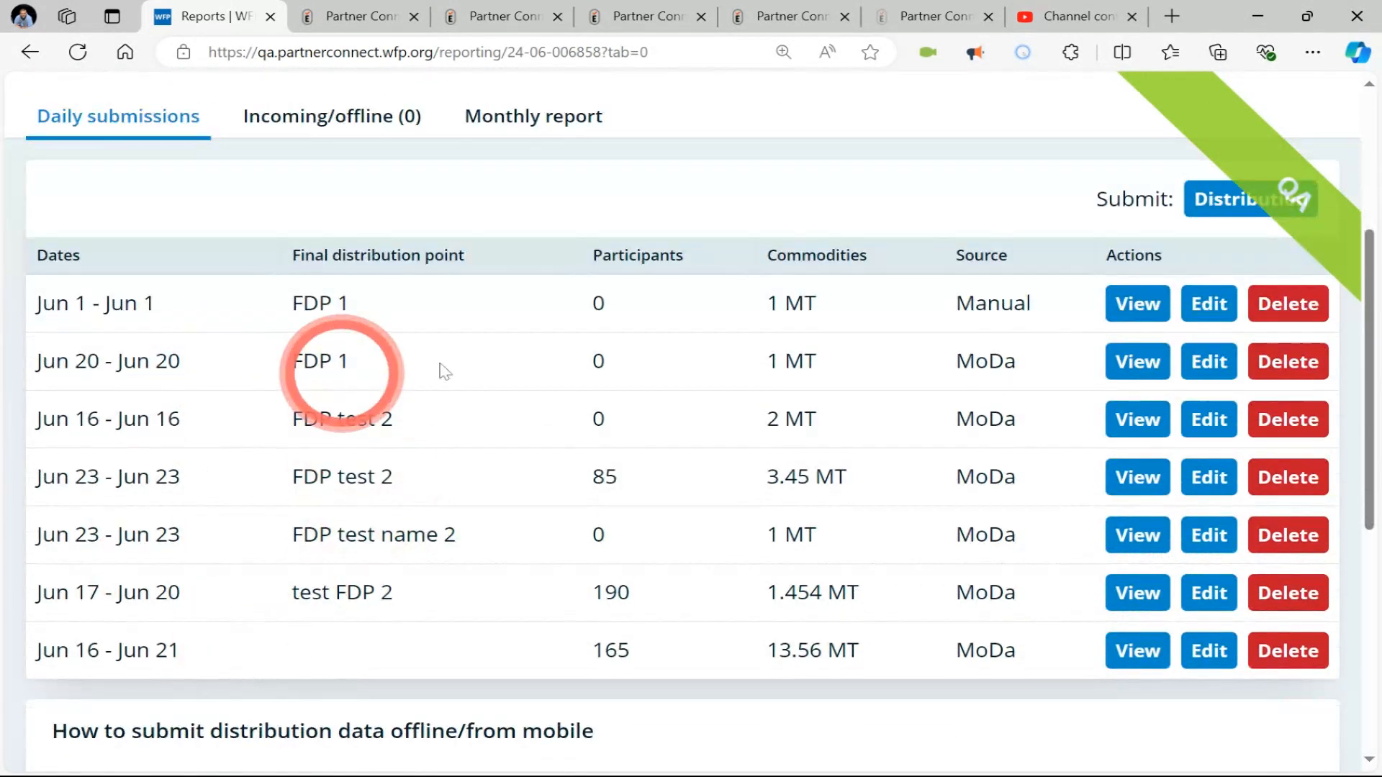
{"action": "scroll", "coordinate": [441, 370], "scroll_direction": "up", "scroll_amount": 2}
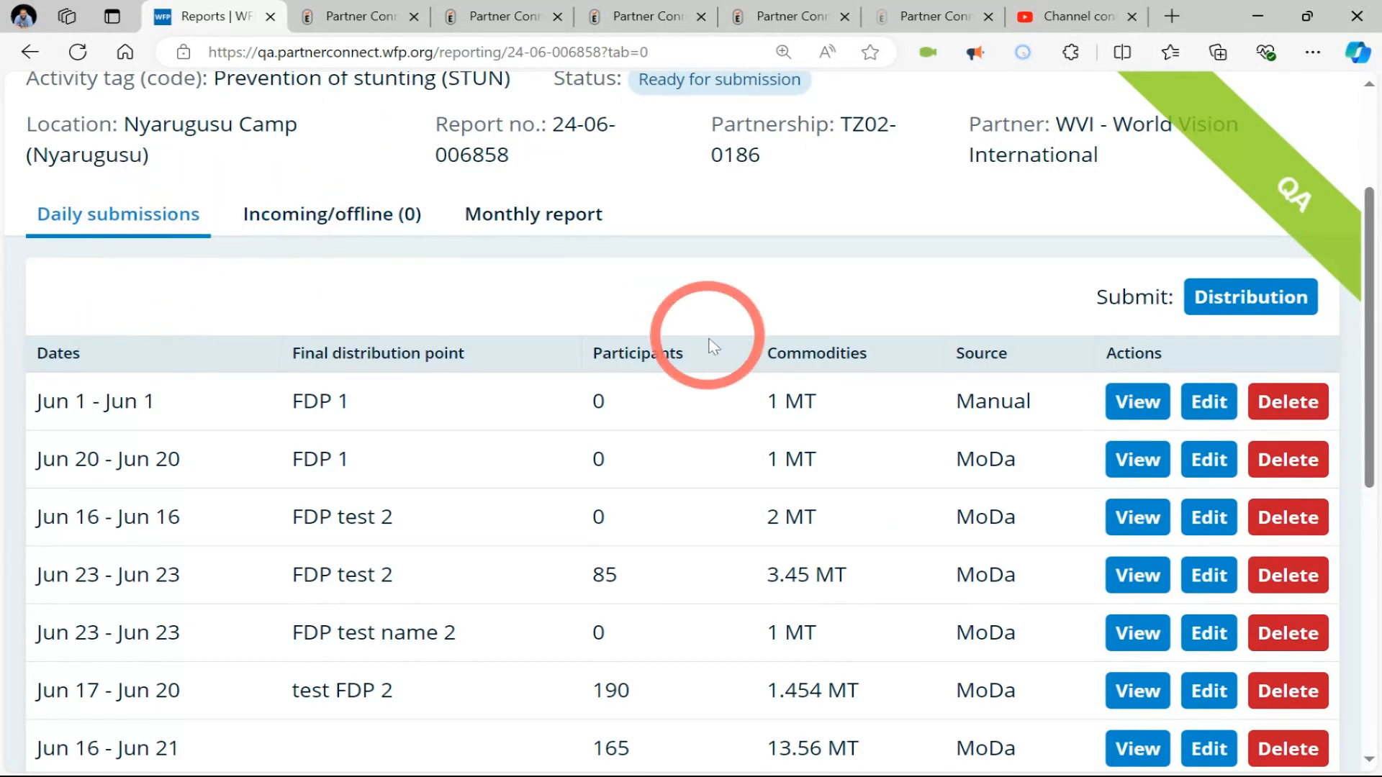
{"action": "scroll", "coordinate": [711, 344], "scroll_direction": "down", "scroll_amount": 5}
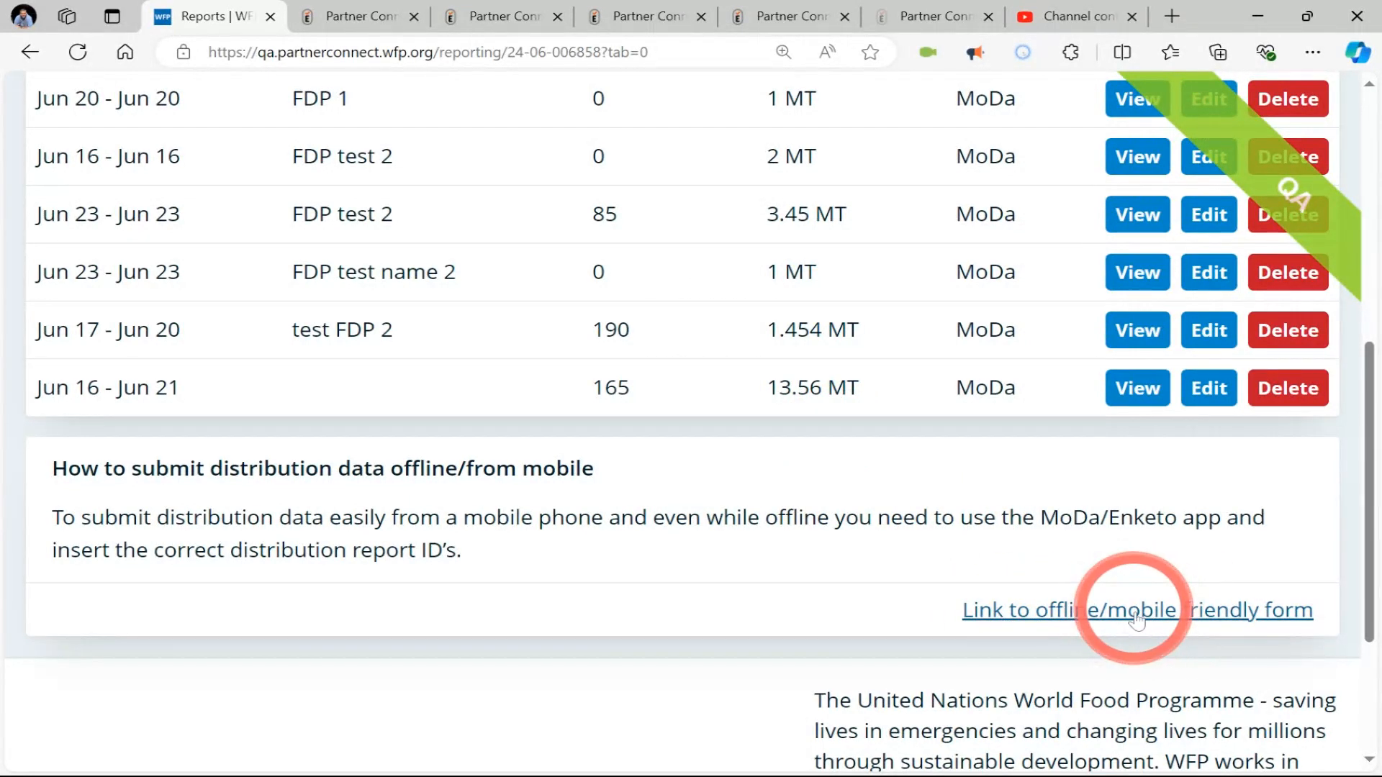
{"action": "scroll", "coordinate": [965, 391], "scroll_direction": "up", "scroll_amount": 5}
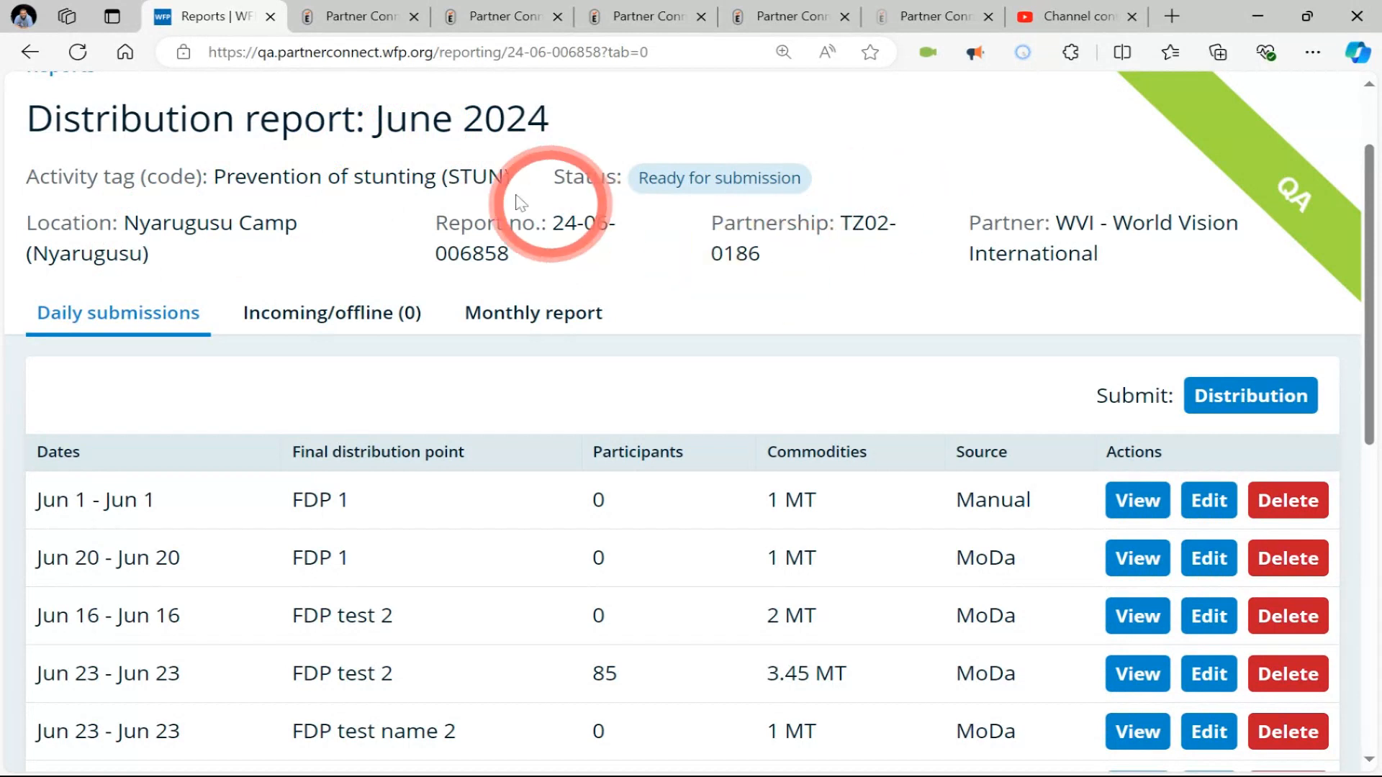
{"action": "scroll", "coordinate": [571, 225], "scroll_direction": "down", "scroll_amount": 5}
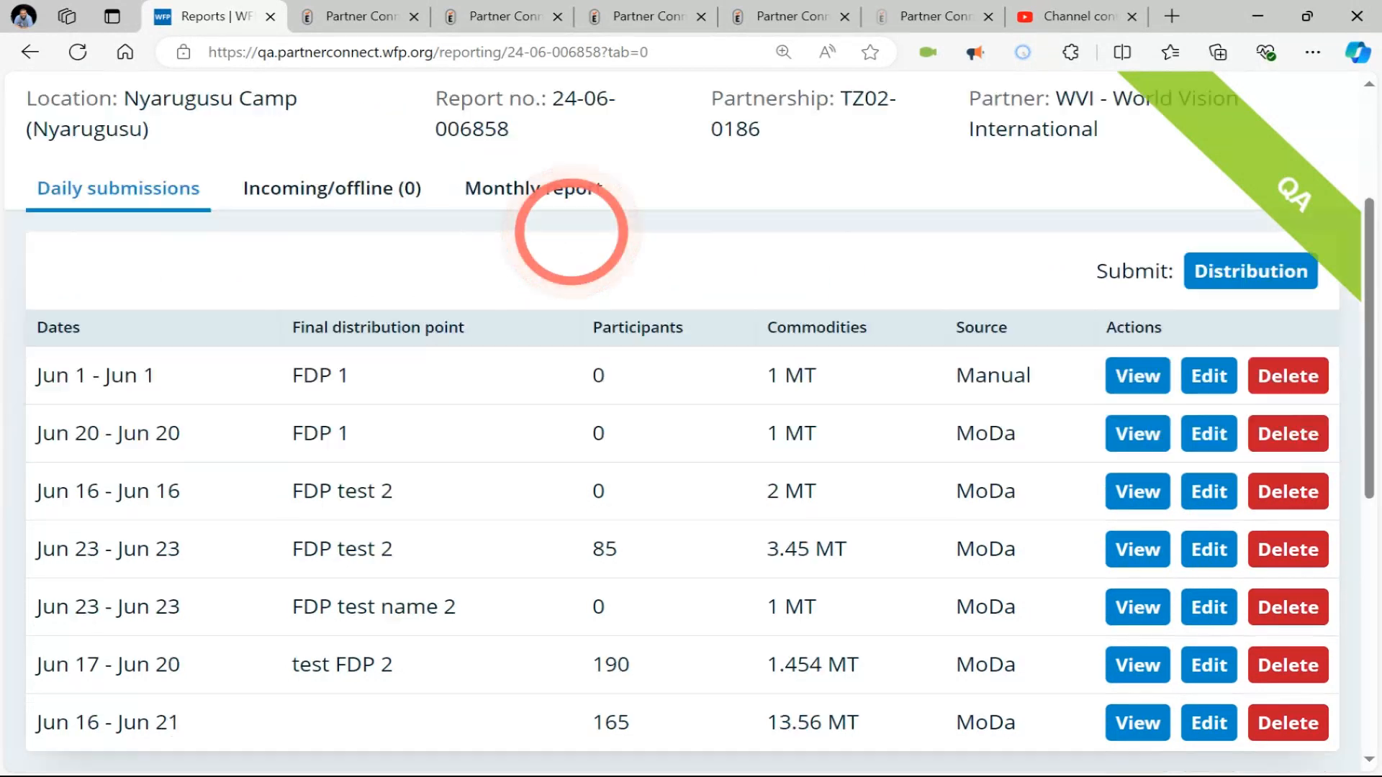
{"action": "left_click", "coordinate": [1026, 574]}
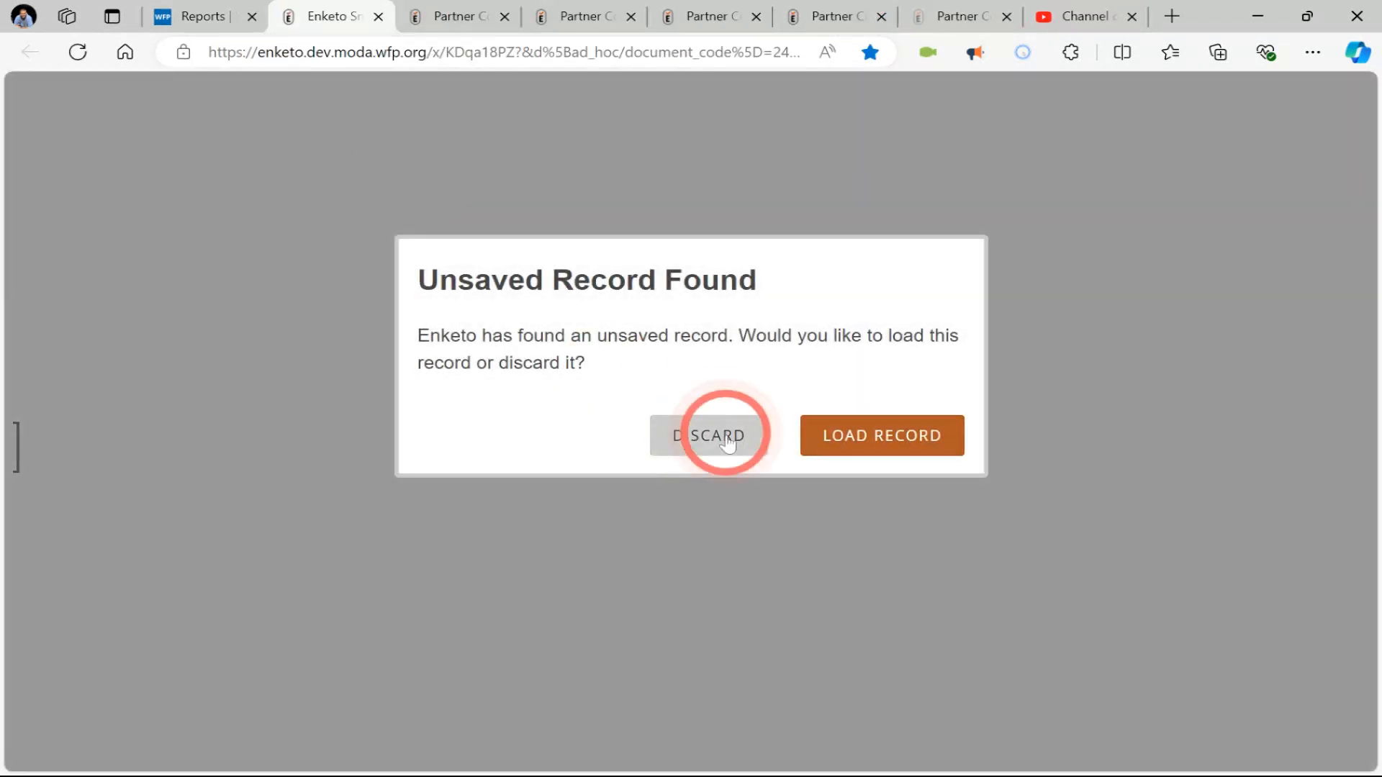
{"action": "left_click", "coordinate": [729, 443]}
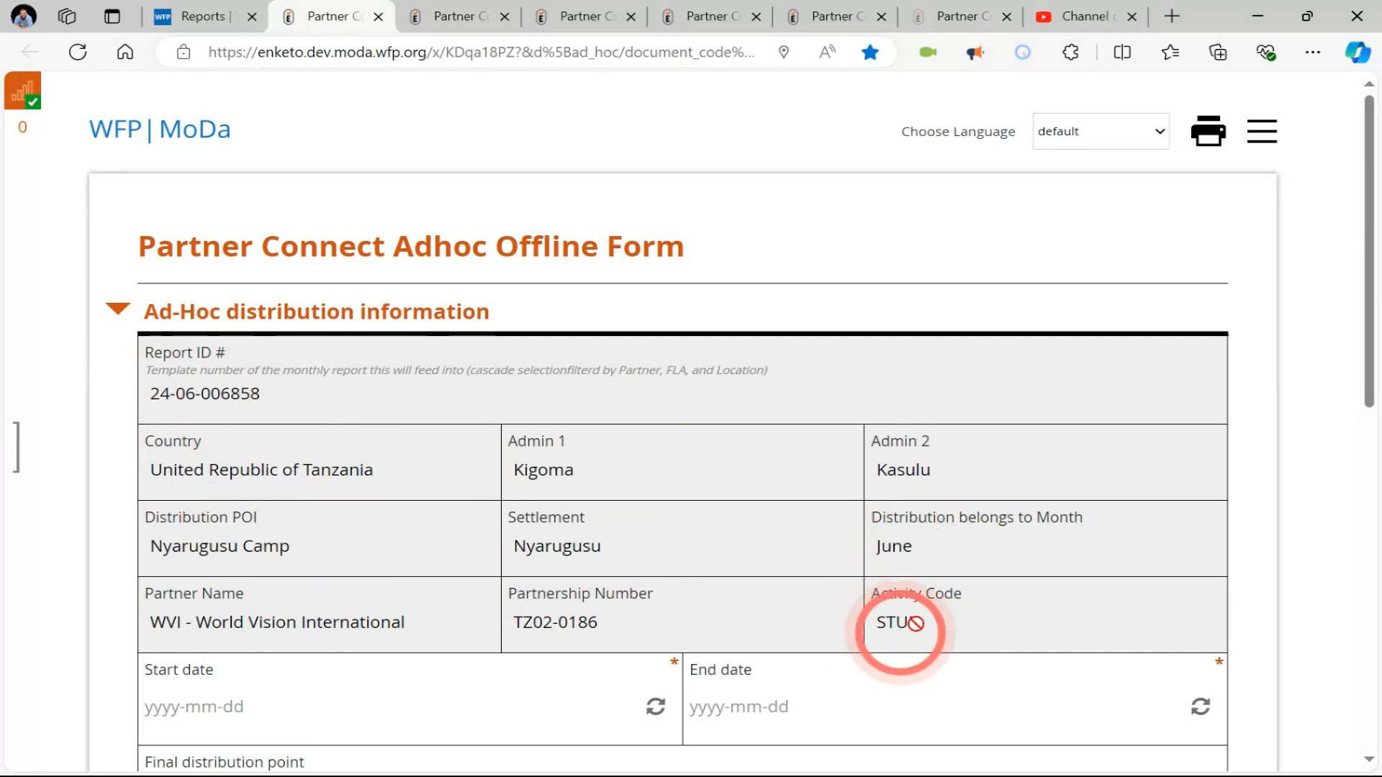
Set the distribution's start date to 2024-06-09 and its end date to 2024-06-11
{"action": "scroll", "coordinate": [681, 454], "scroll_direction": "down", "scroll_amount": 5}
{"action": "left_click", "coordinate": [565, 392]}
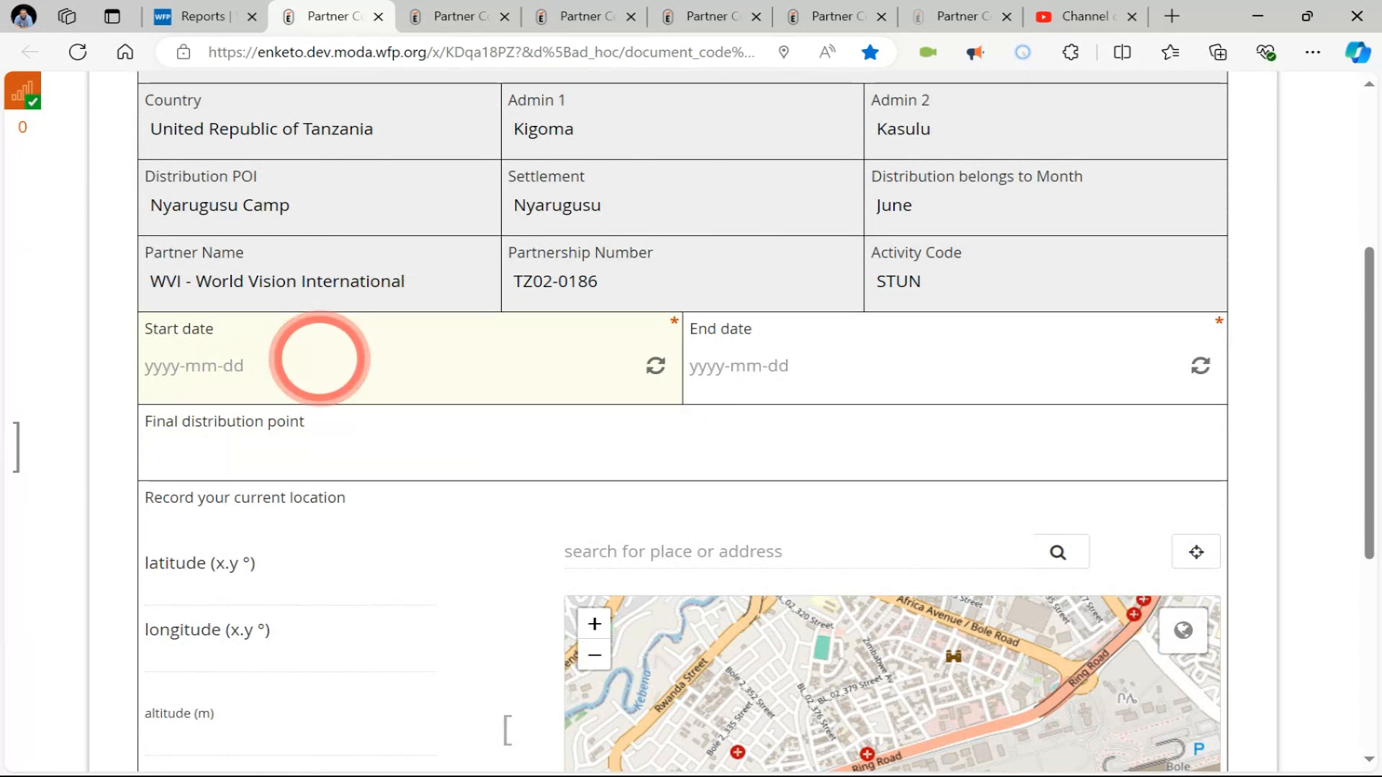
{"action": "left_click", "coordinate": [320, 364]}
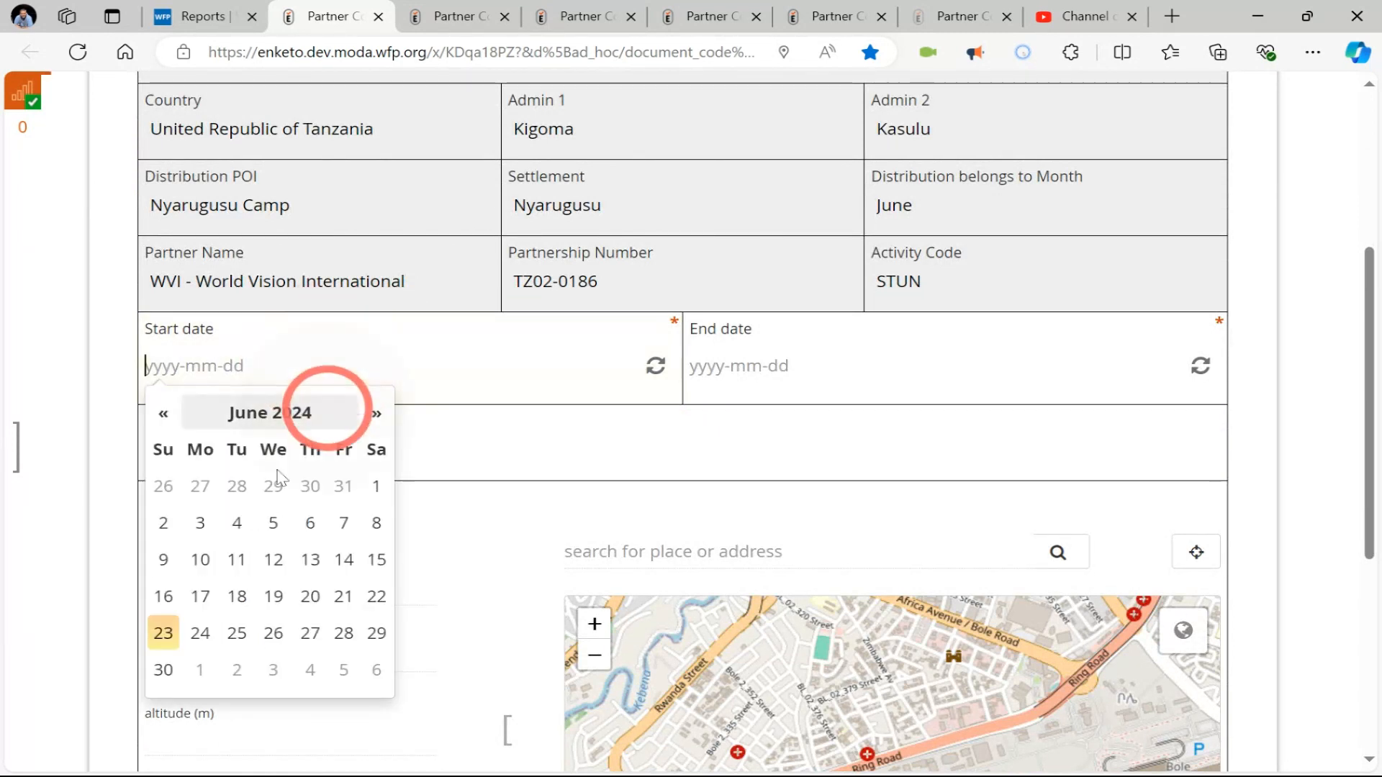
{"action": "left_click", "coordinate": [165, 560]}
{"action": "left_click", "coordinate": [796, 353]}
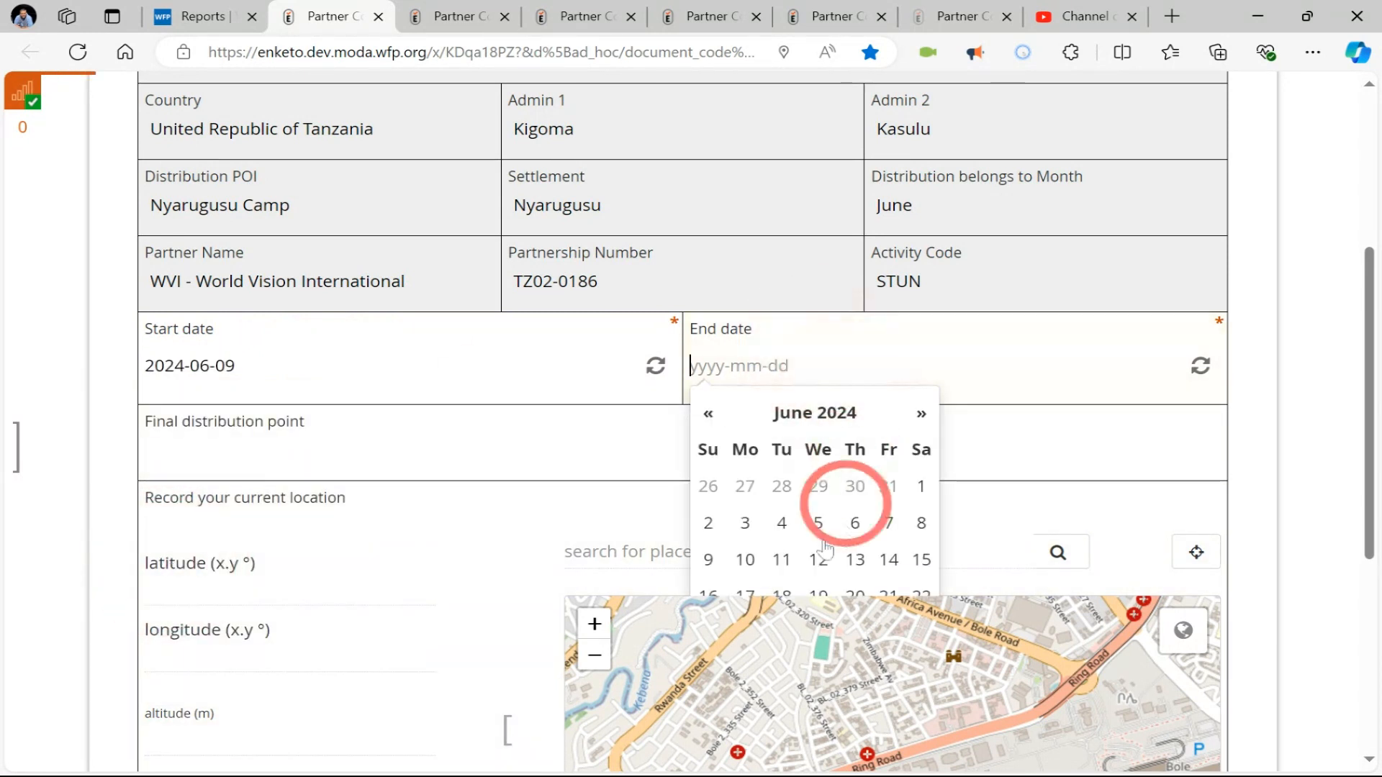
{"action": "left_click", "coordinate": [783, 560]}
Enter "fdp test 2" as the final distribution point, then detect the current location and shift its marker on the map to about 8.986225, 38.780293
{"action": "left_click", "coordinate": [447, 419]}
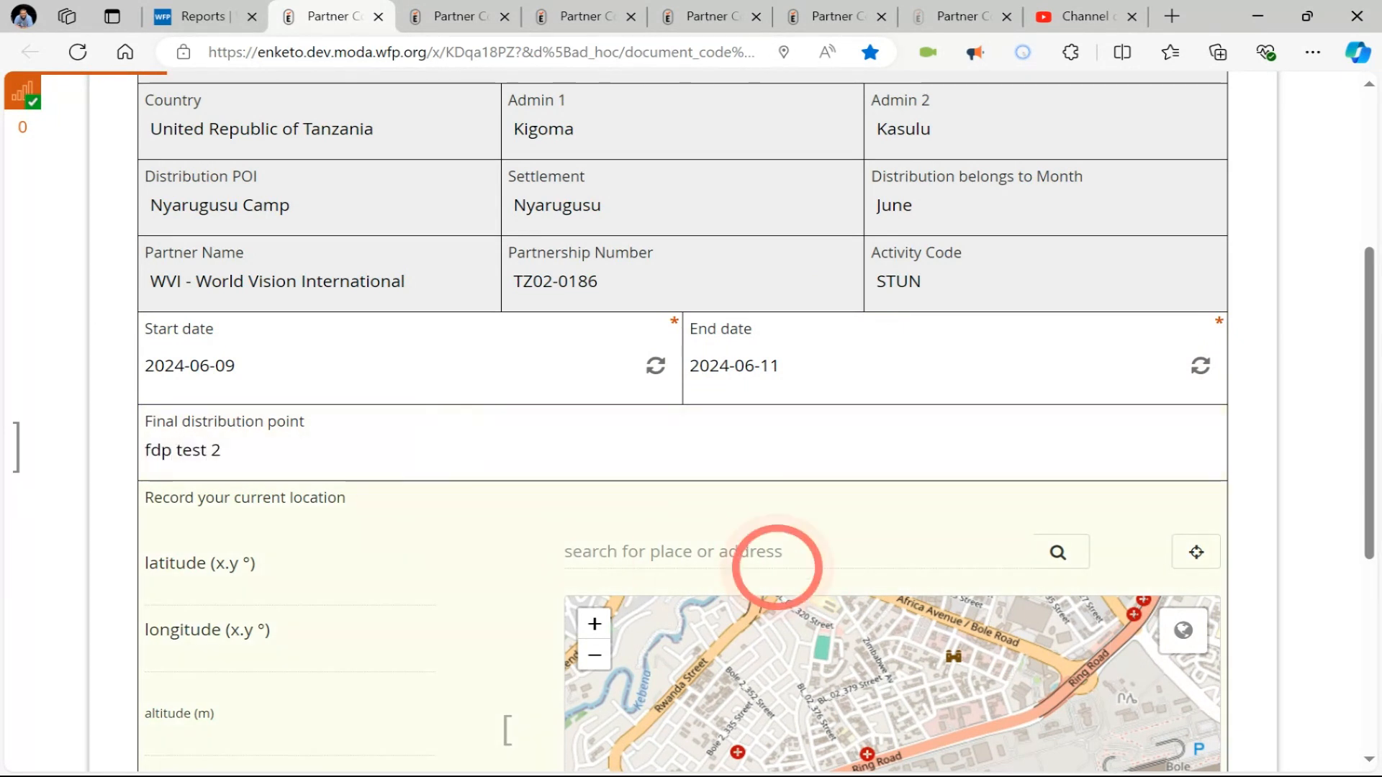
{"action": "left_click", "coordinate": [1196, 553]}
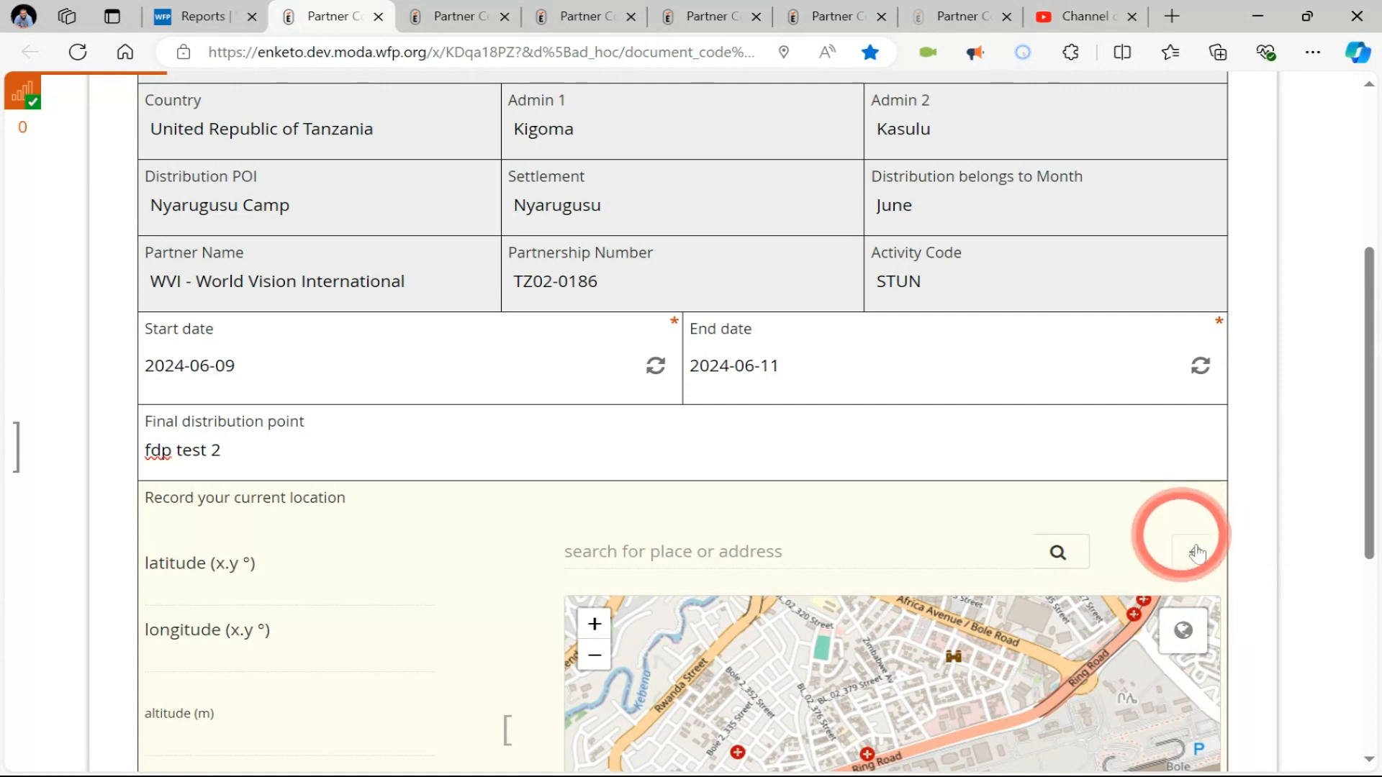
{"action": "left_click", "coordinate": [943, 437]}
{"action": "scroll", "coordinate": [943, 438], "scroll_direction": "down", "scroll_amount": 3}
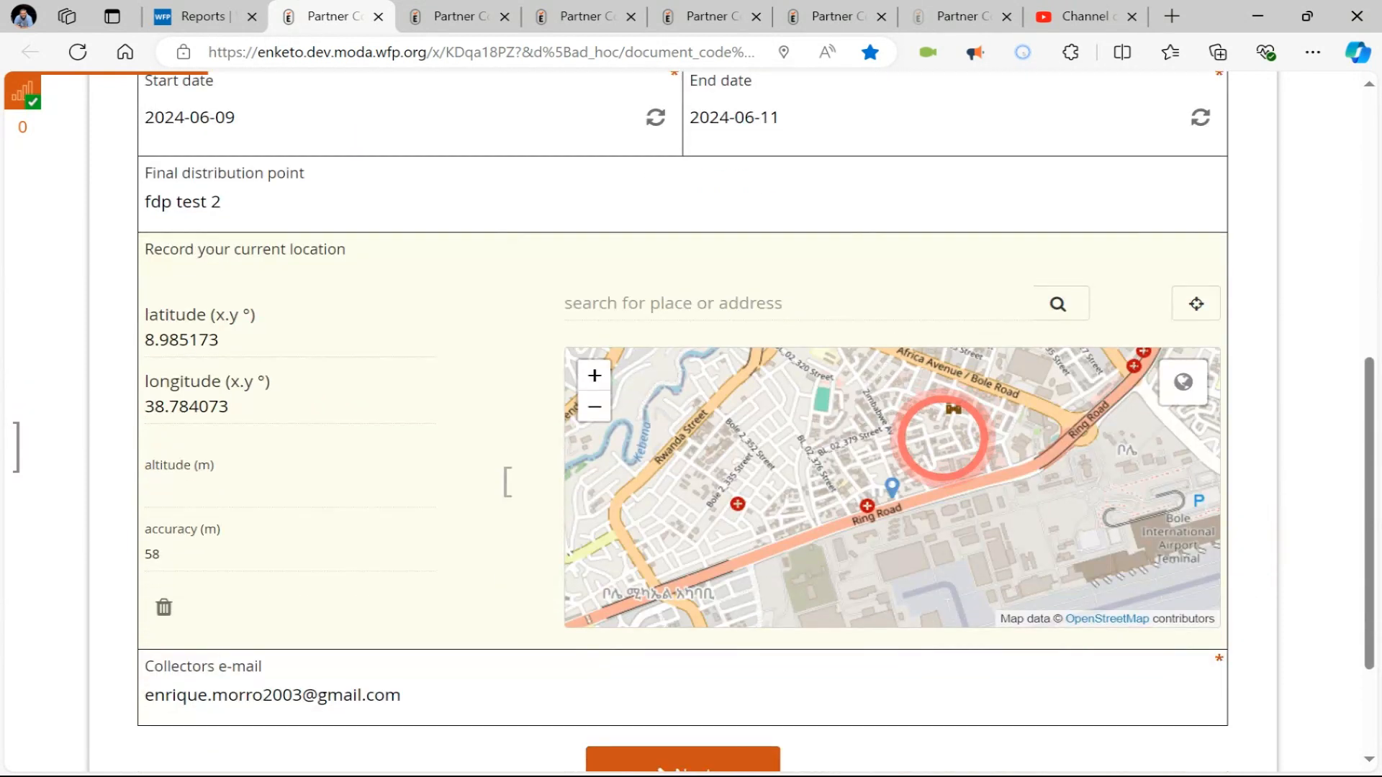
{"action": "left_click", "coordinate": [799, 460]}
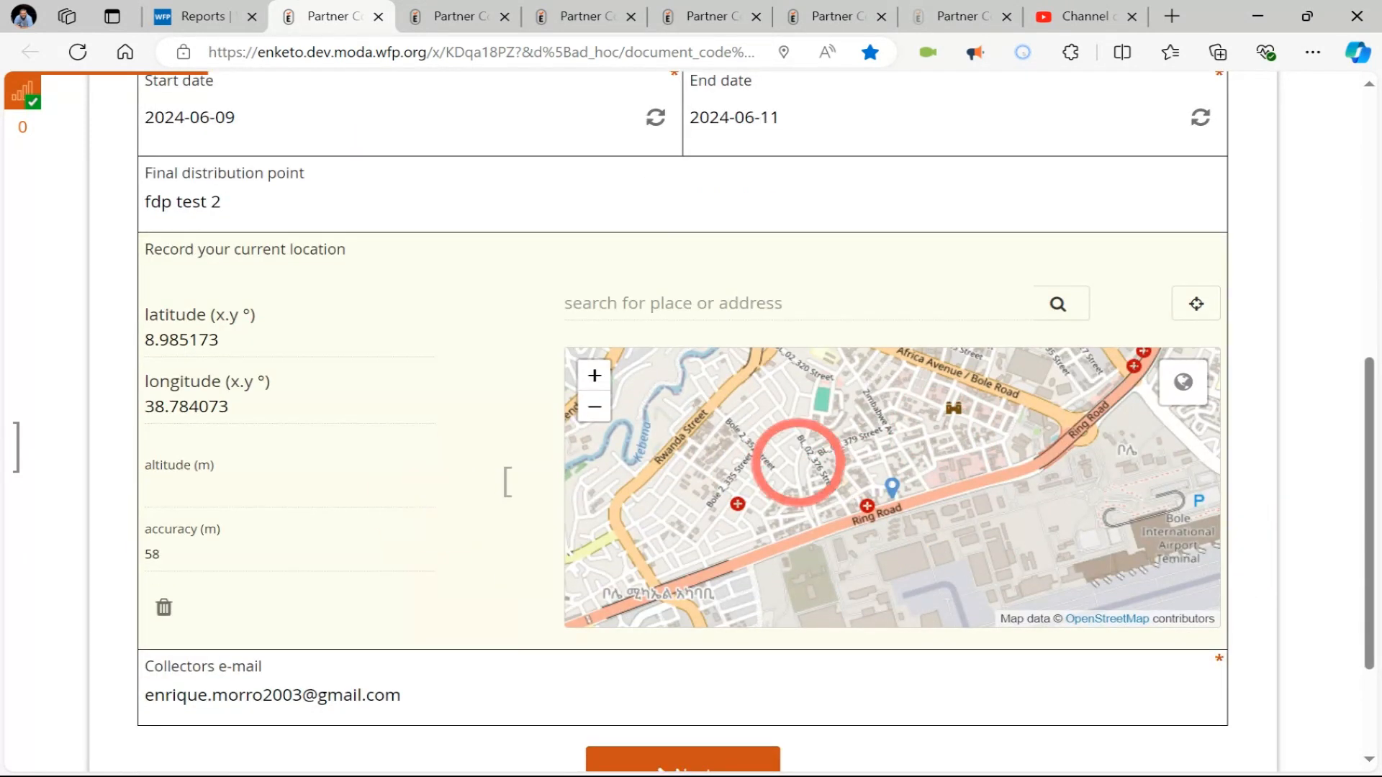
{"action": "scroll", "coordinate": [380, 475], "scroll_direction": "down", "scroll_amount": 2}
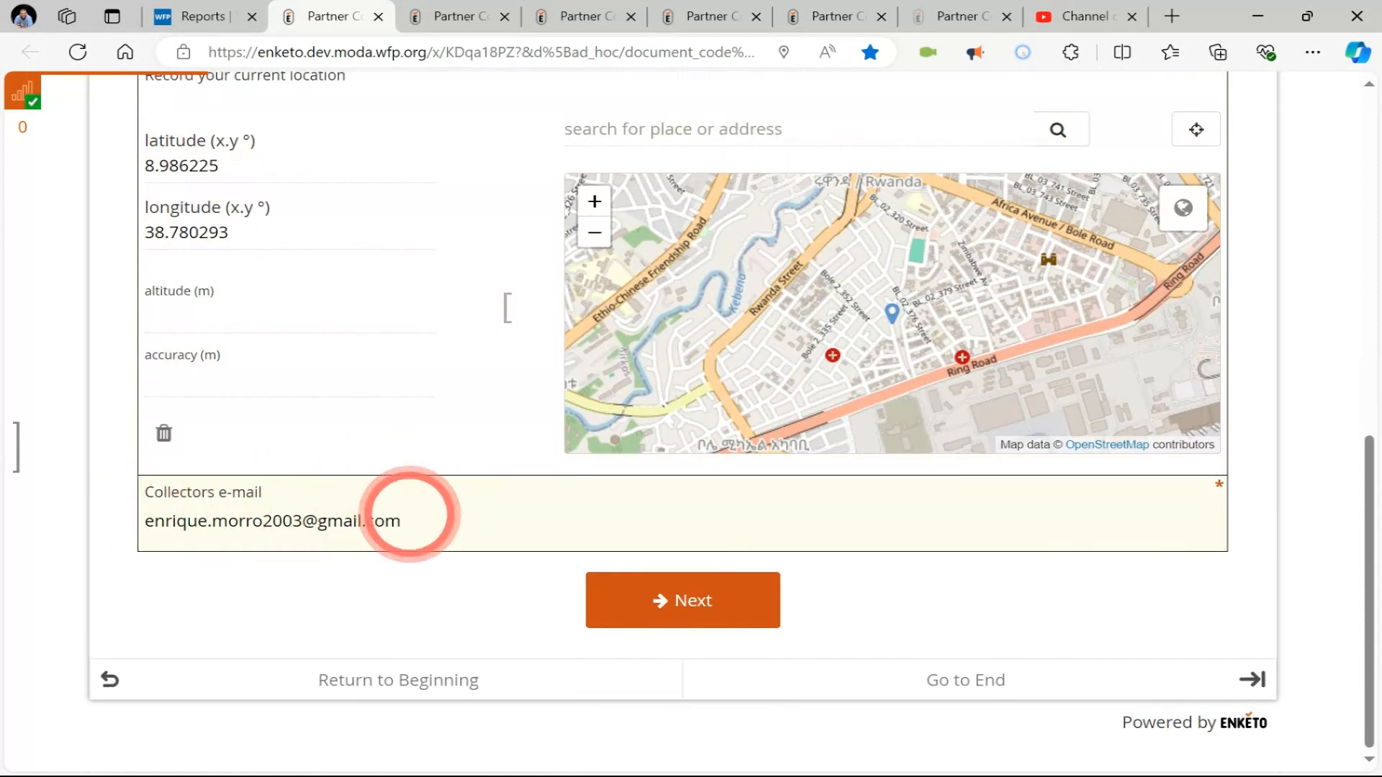
Continue to the participants page, choose the Aggregated modality and set the first group to Children
{"action": "left_click", "coordinate": [690, 596]}
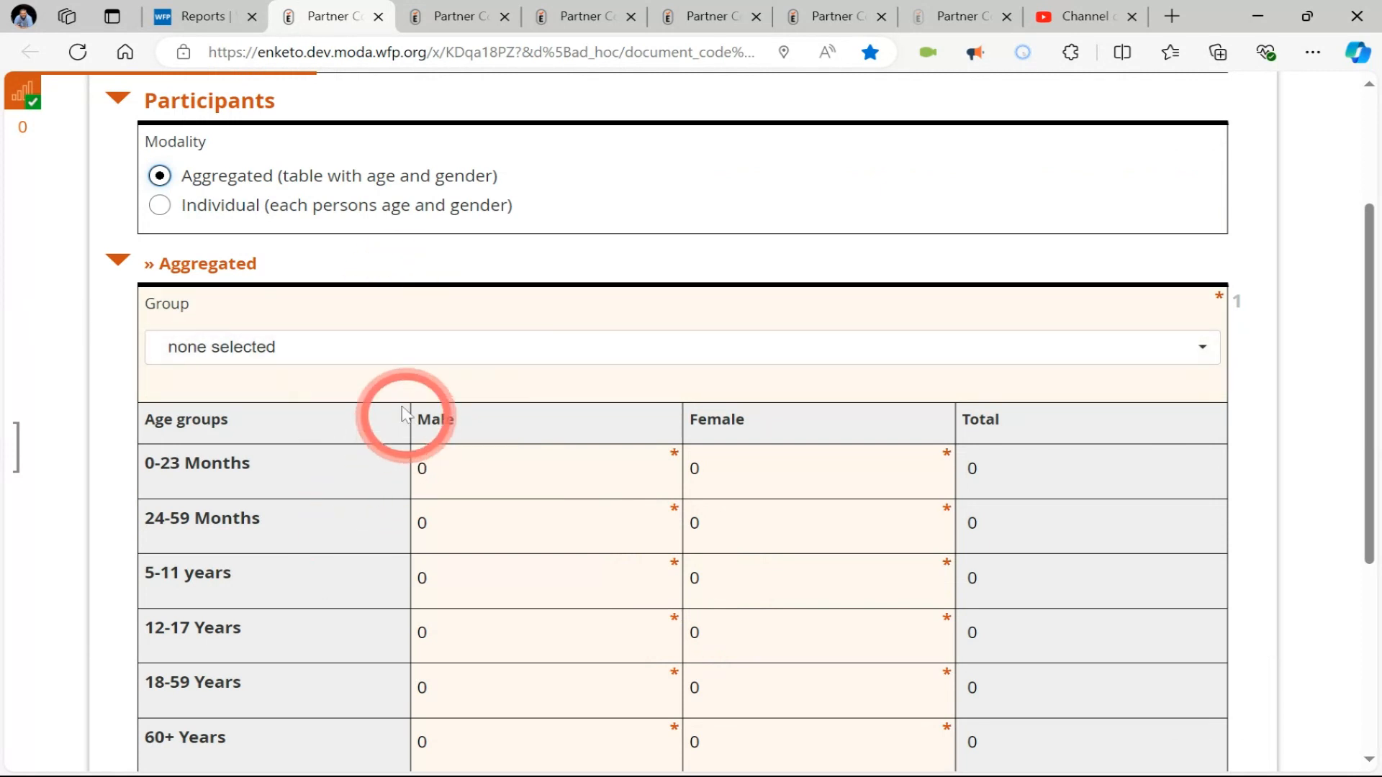
{"action": "left_click", "coordinate": [368, 360]}
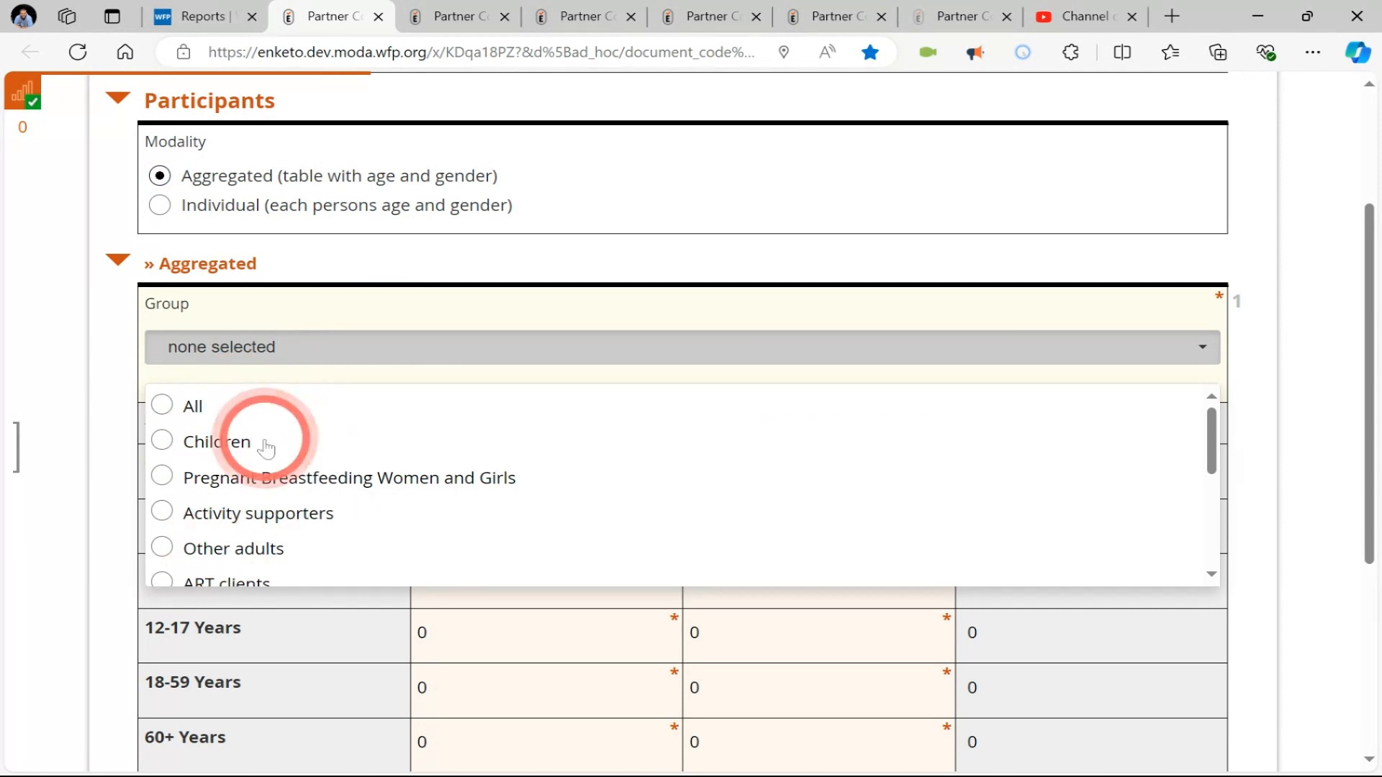
{"action": "left_click", "coordinate": [173, 414]}
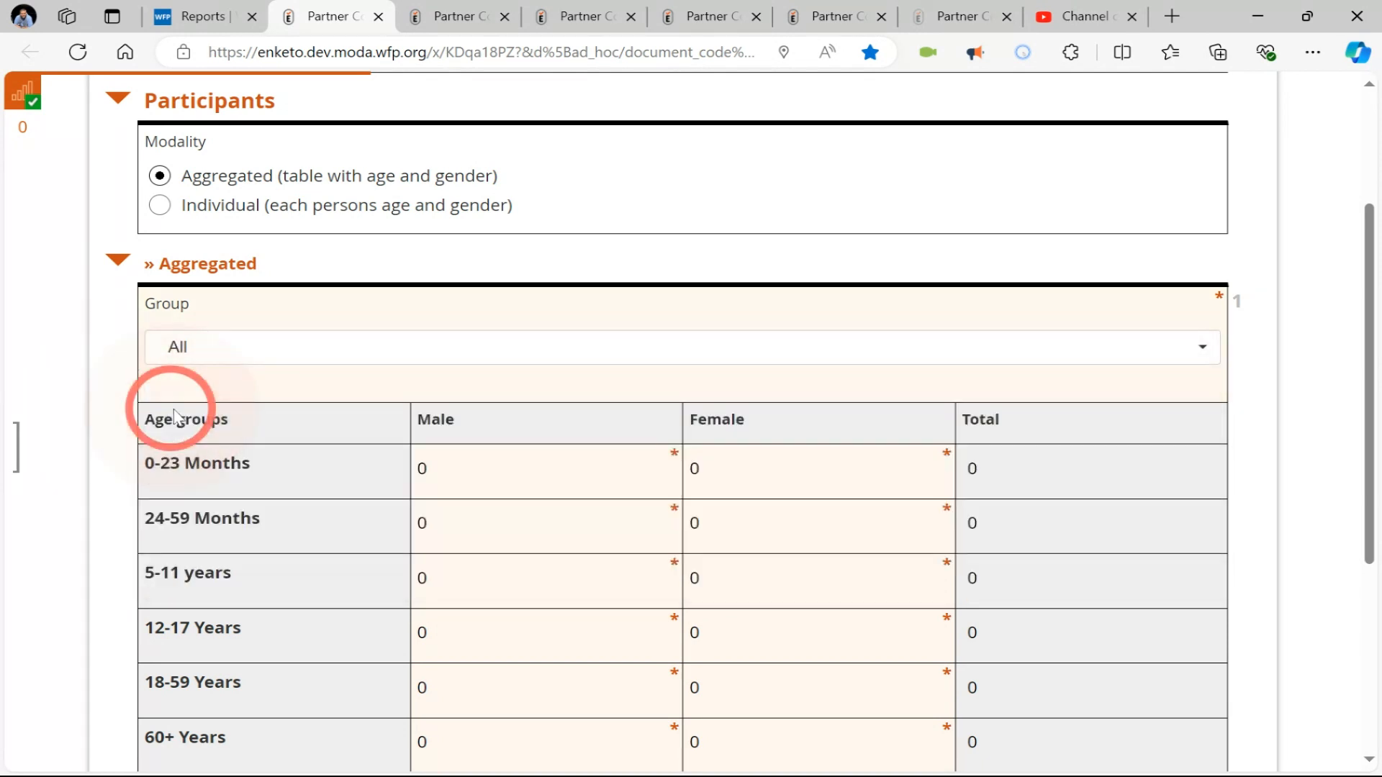
{"action": "left_click", "coordinate": [259, 348]}
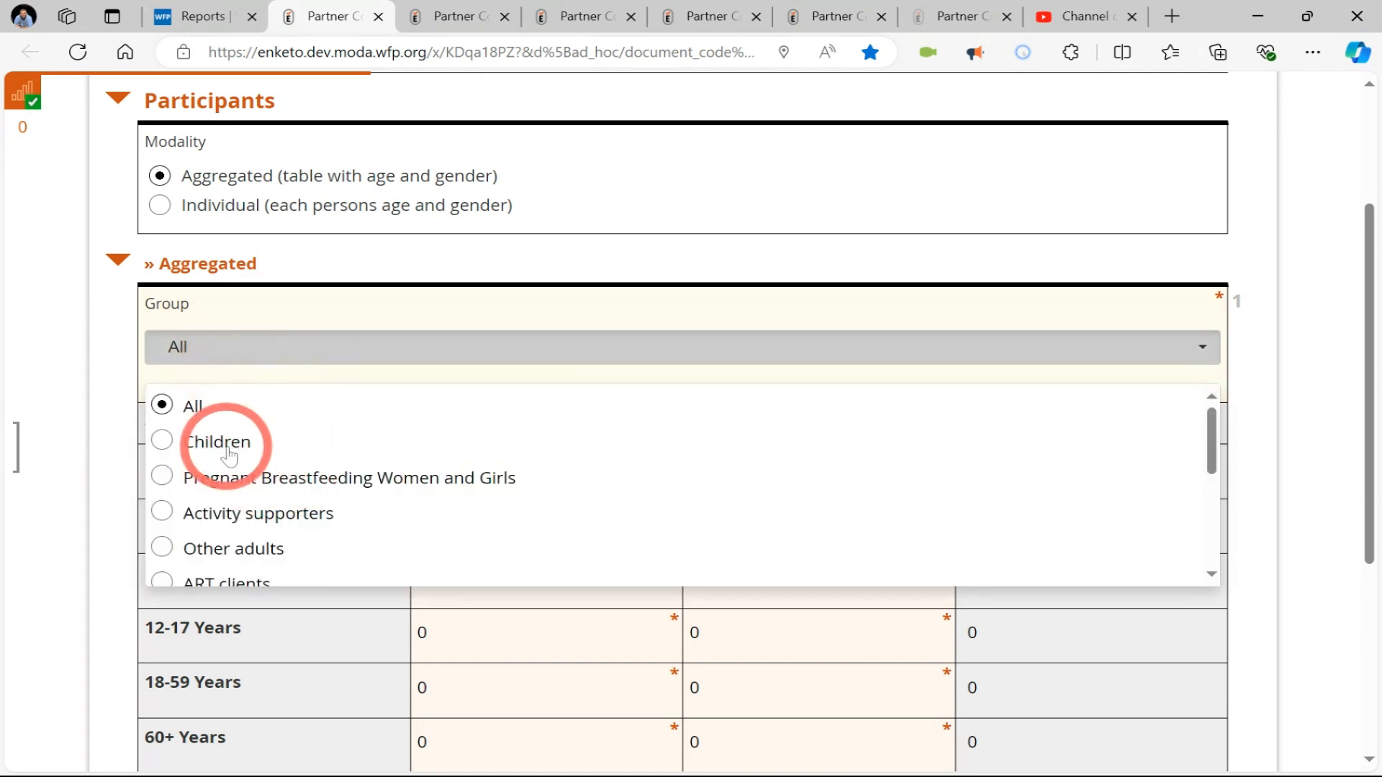
{"action": "left_click", "coordinate": [162, 441]}
Enter the Children counts: 22 male and 22 female for 0-23 months, 33 male and 31 female for 24-59 months
{"action": "left_click", "coordinate": [484, 480]}
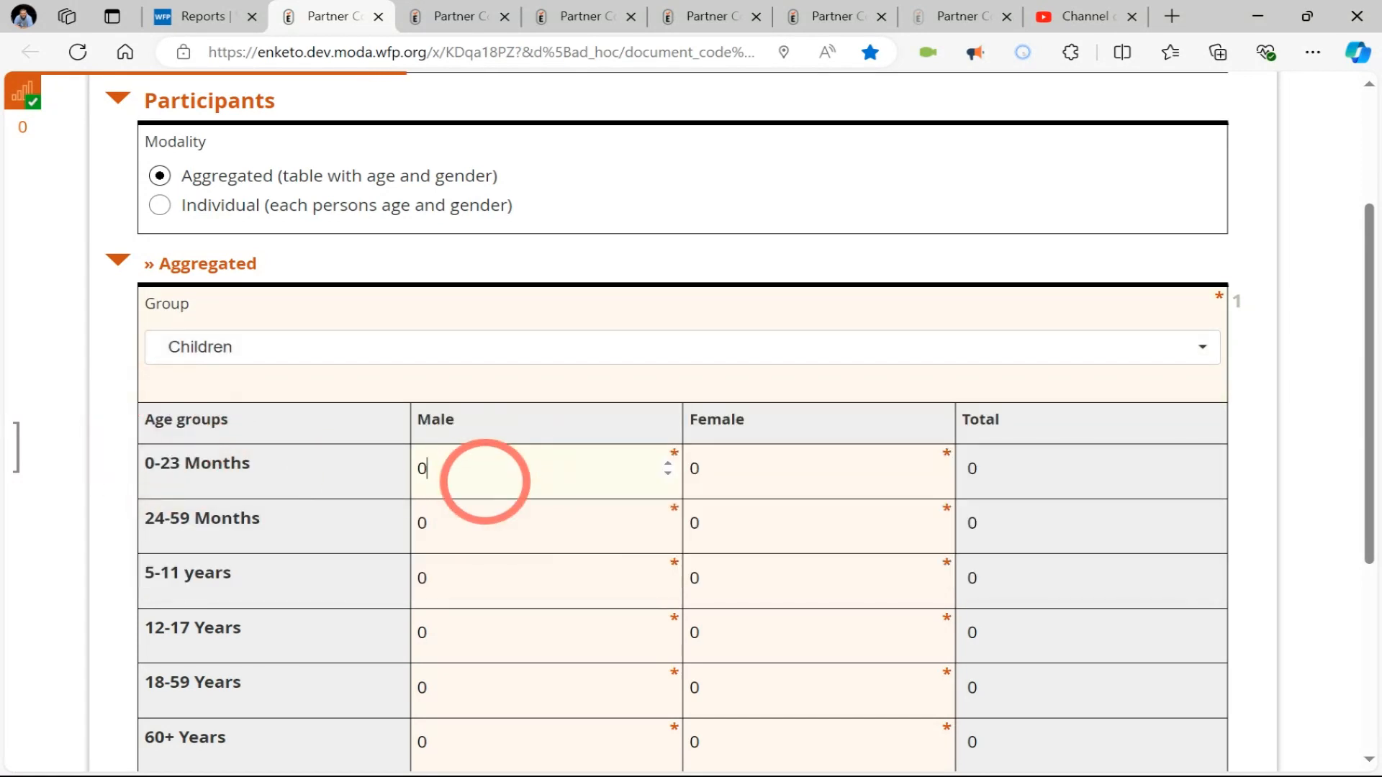
{"action": "left_click", "coordinate": [709, 474]}
{"action": "type", "text": "22"}
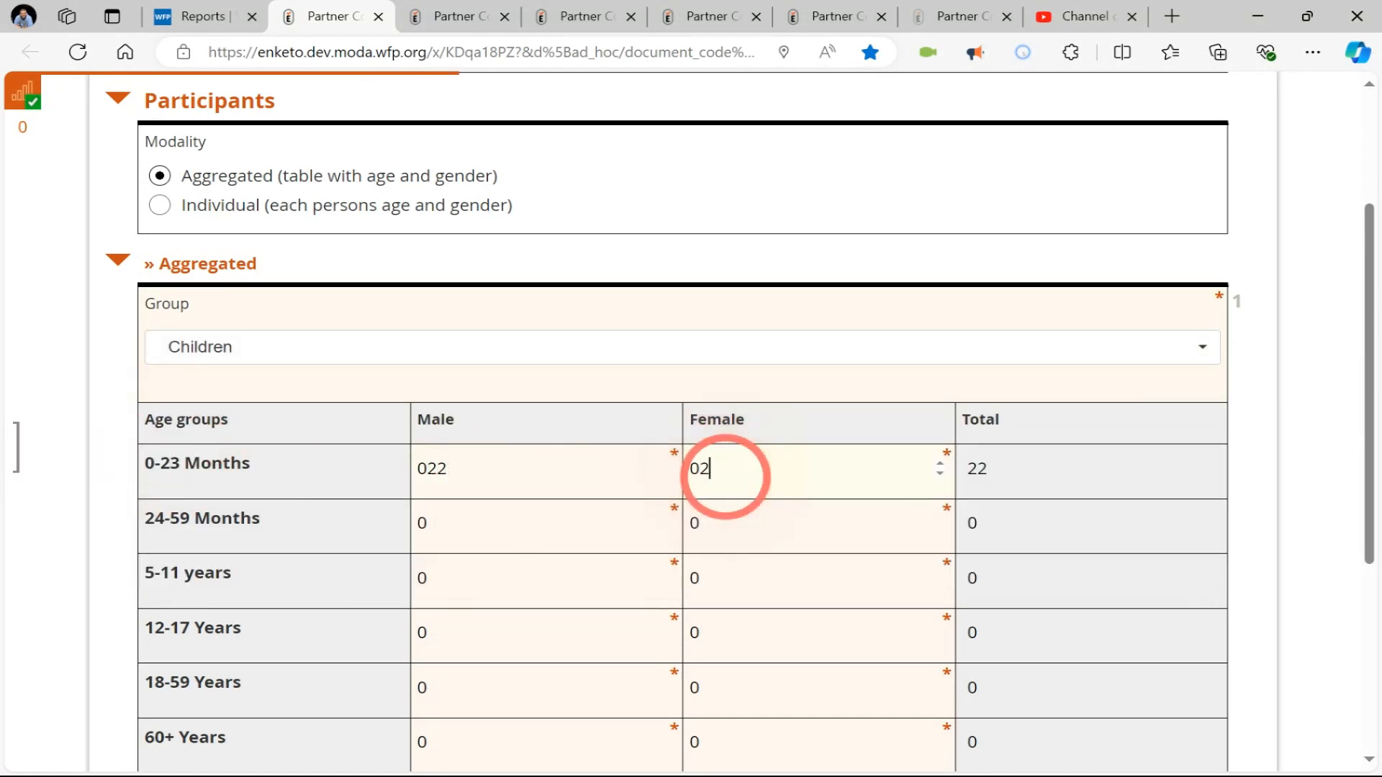
{"action": "left_click", "coordinate": [432, 537]}
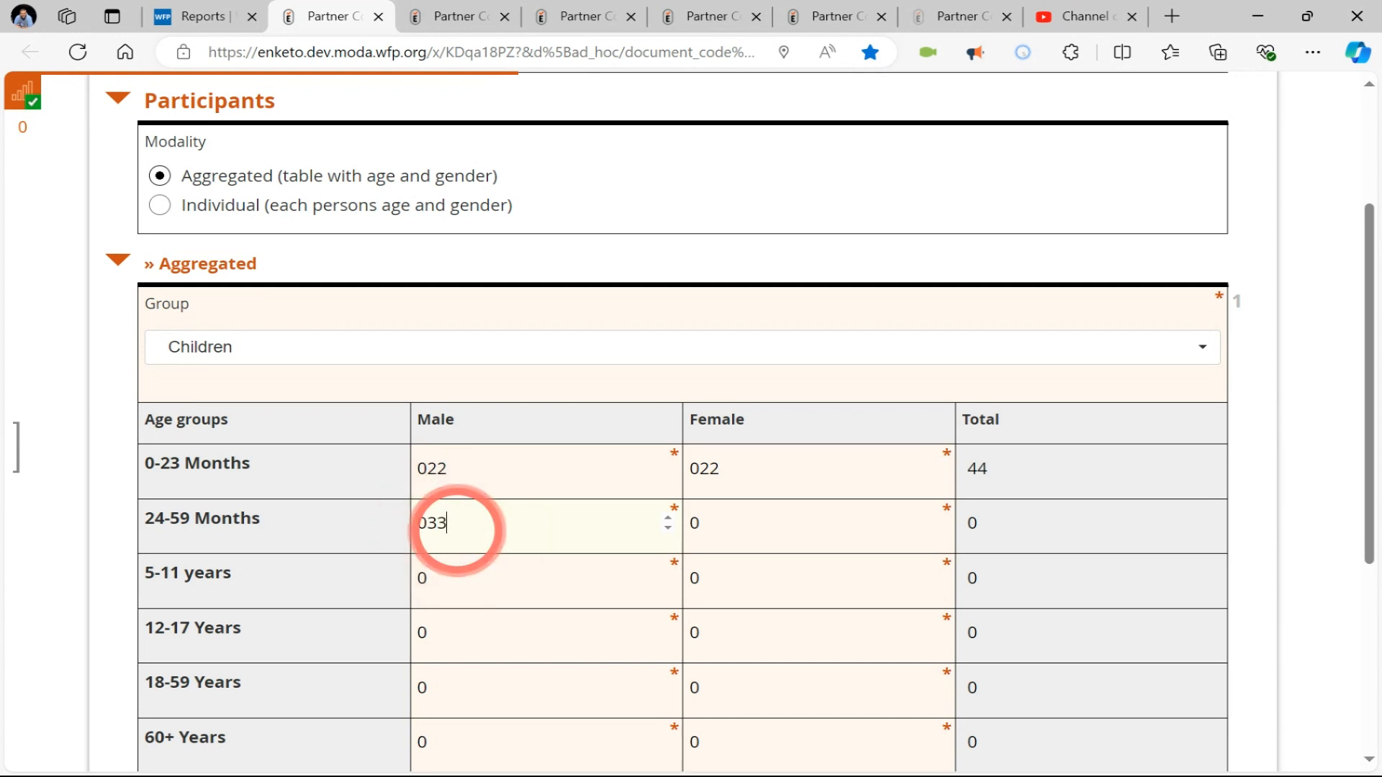
{"action": "left_click", "coordinate": [741, 525]}
{"action": "type", "text": "31"}
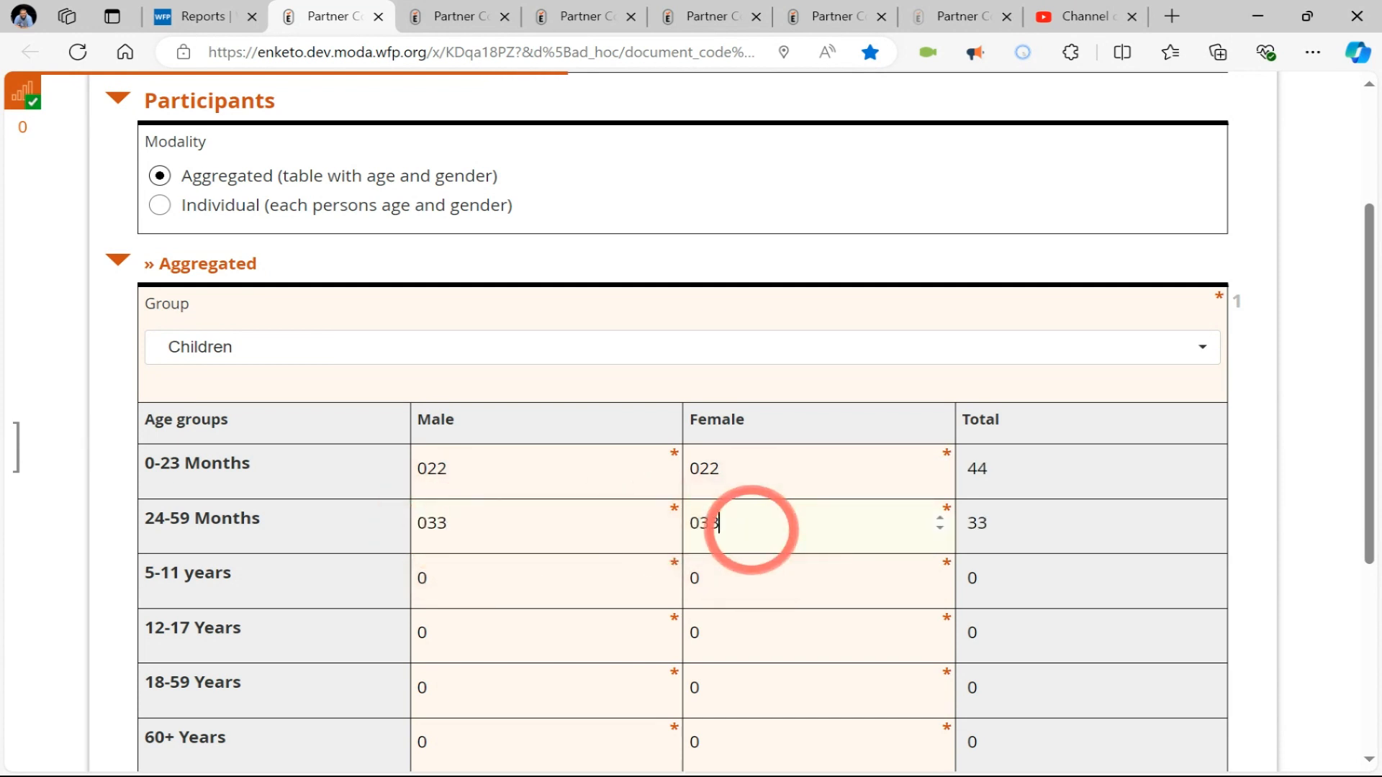
Add a second participant group table and set its group to Pregnant Breastfeeding Women and Girls
{"action": "scroll", "coordinate": [751, 529], "scroll_direction": "down", "scroll_amount": 4}
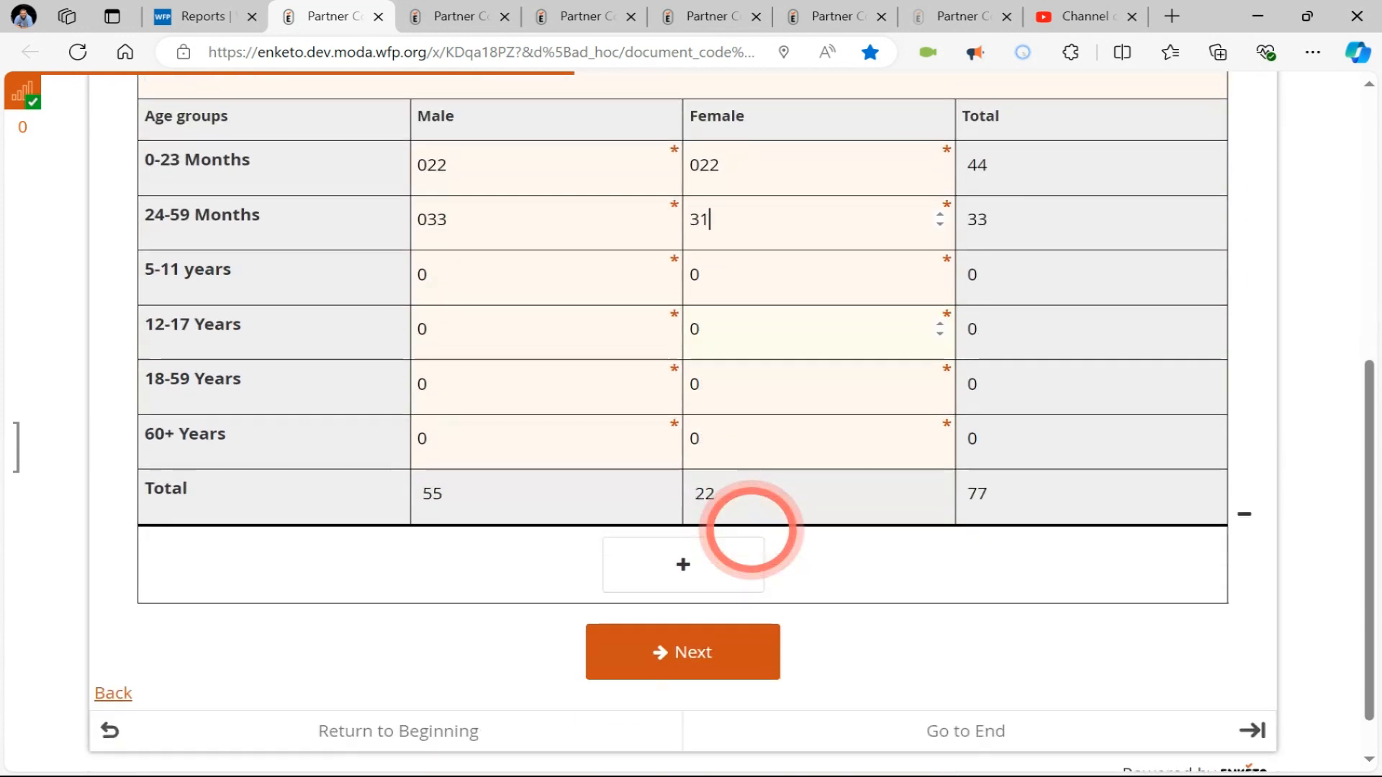
{"action": "left_click", "coordinate": [661, 585]}
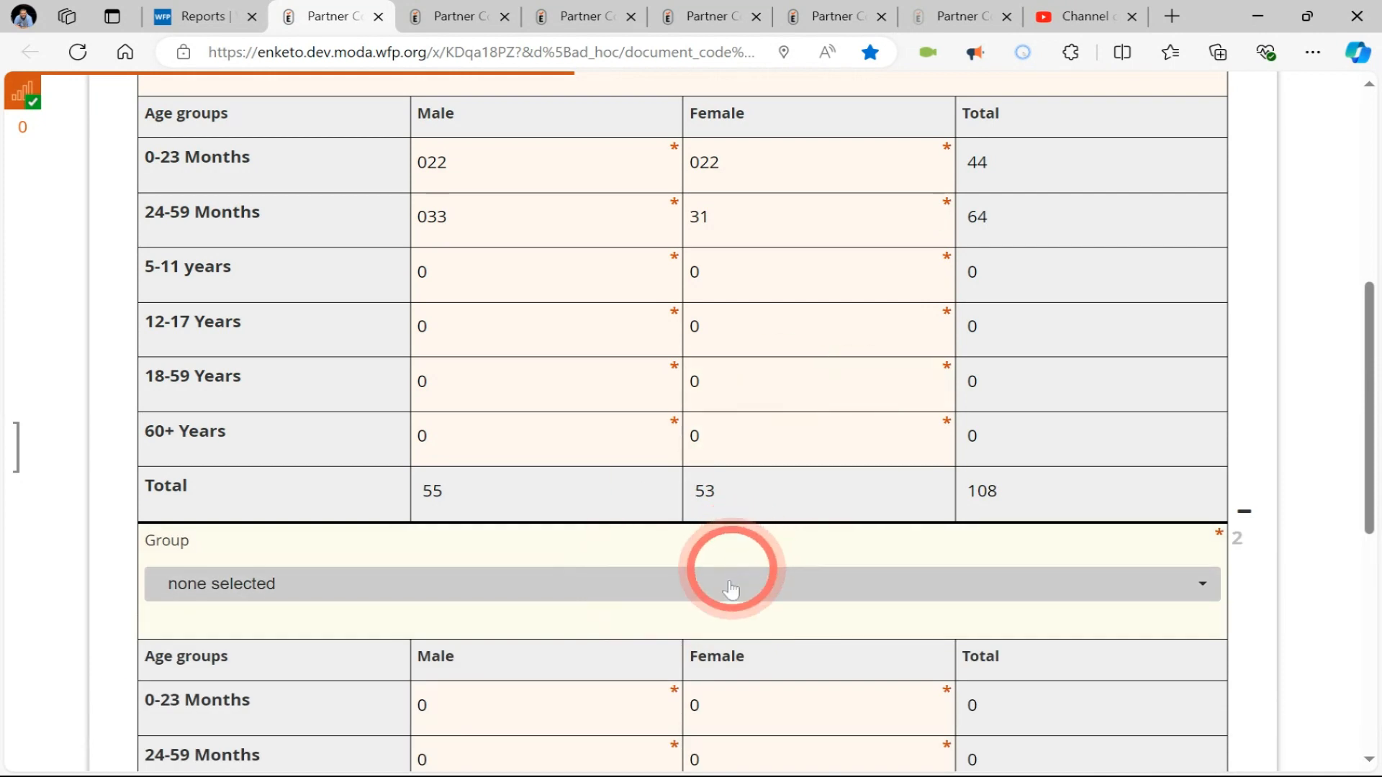
{"action": "left_click", "coordinate": [725, 593]}
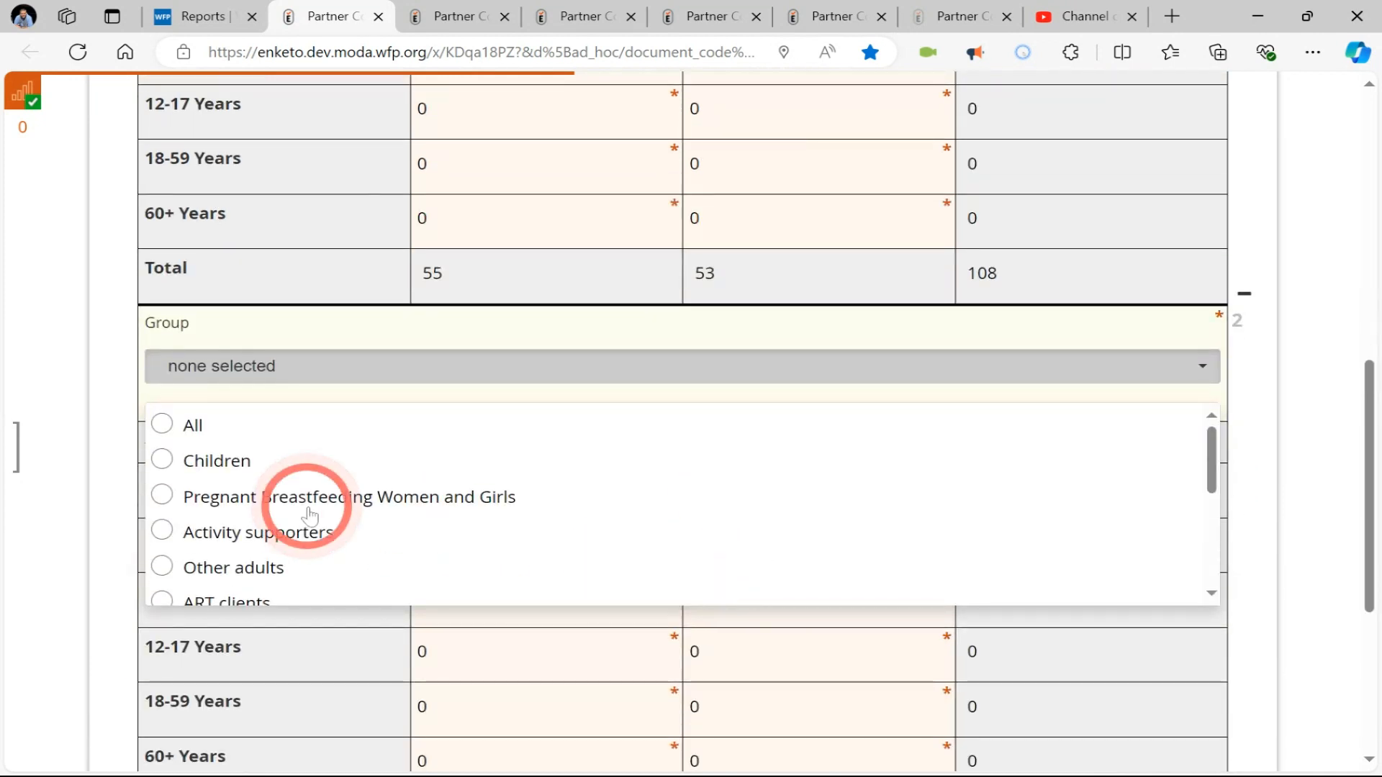
{"action": "left_click", "coordinate": [310, 508]}
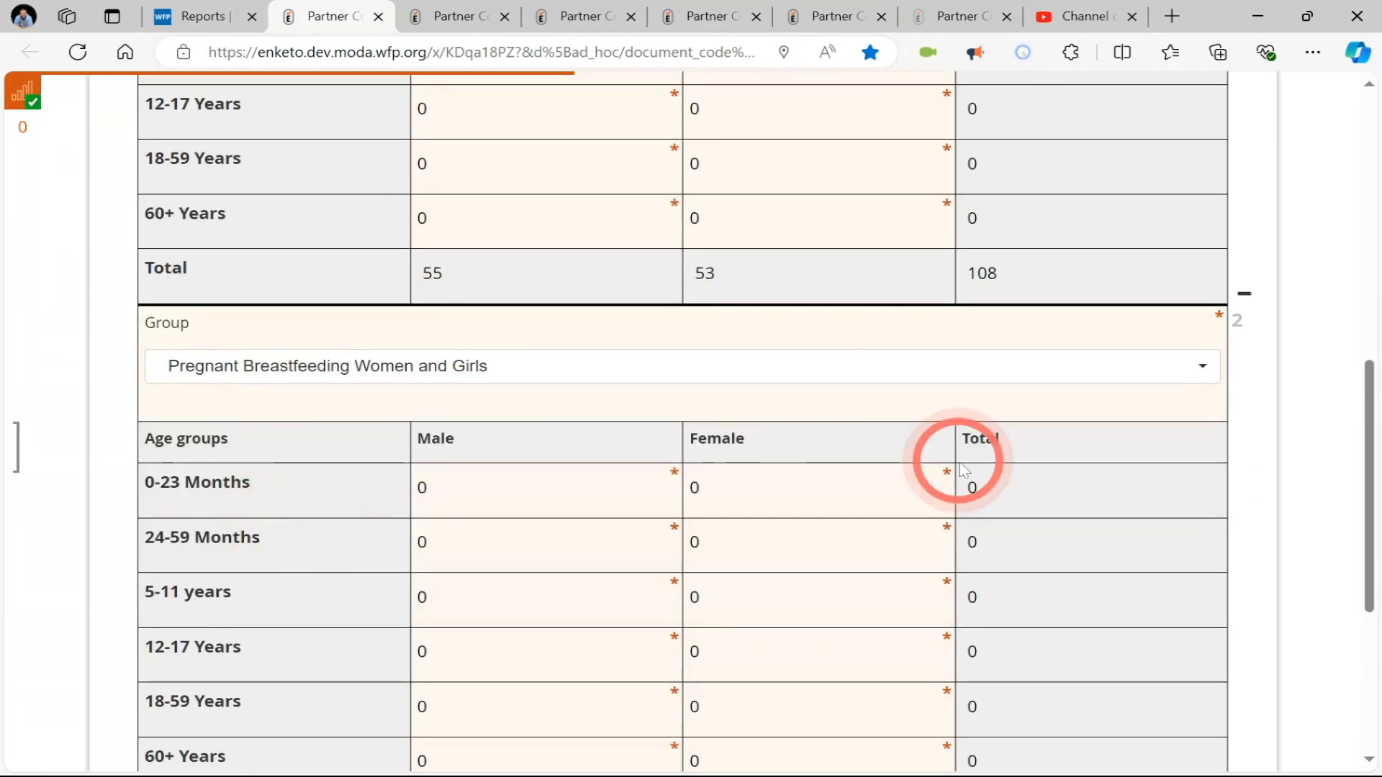
Enter the second group's counts: 11 female for 12-17 years, 43 female and 1 male for 18-59 years
{"action": "scroll", "coordinate": [777, 583], "scroll_direction": "down", "scroll_amount": 2}
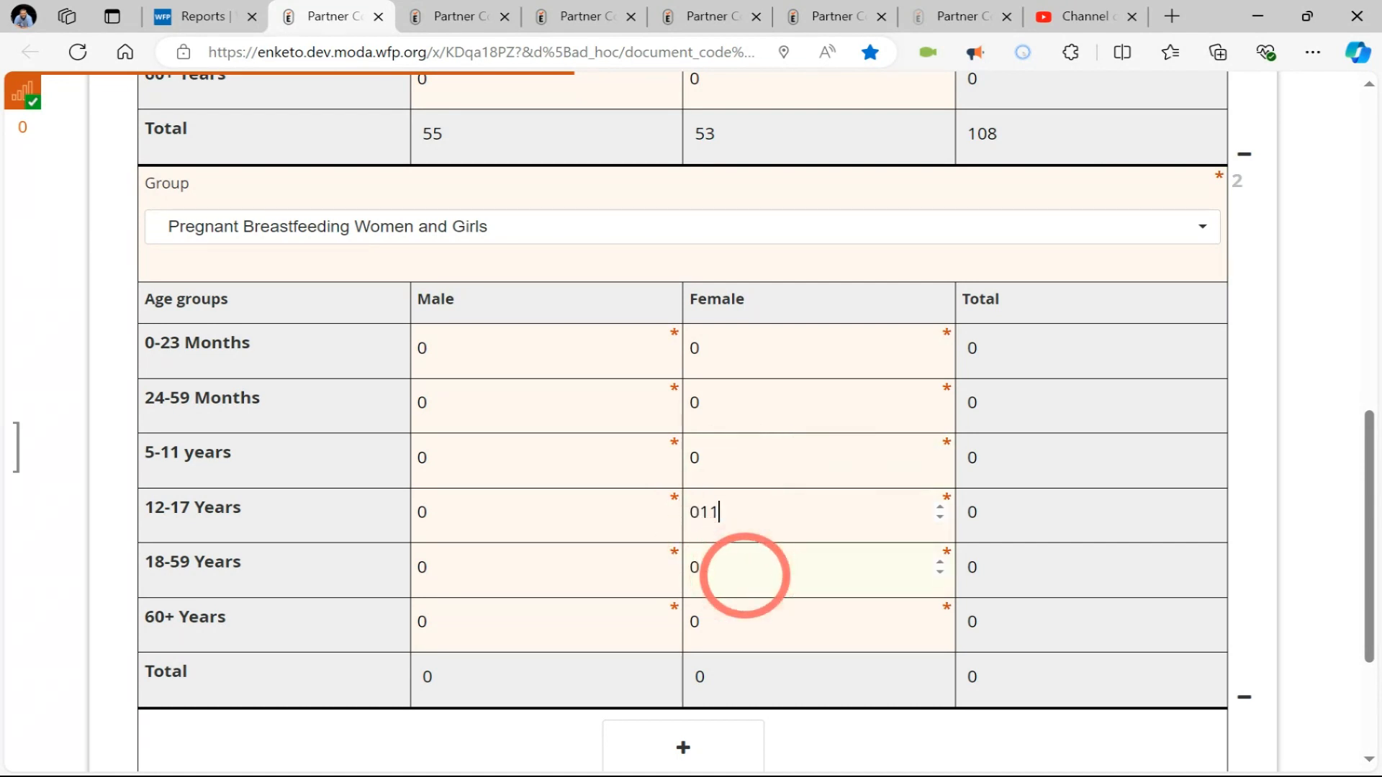
{"action": "left_click", "coordinate": [745, 576]}
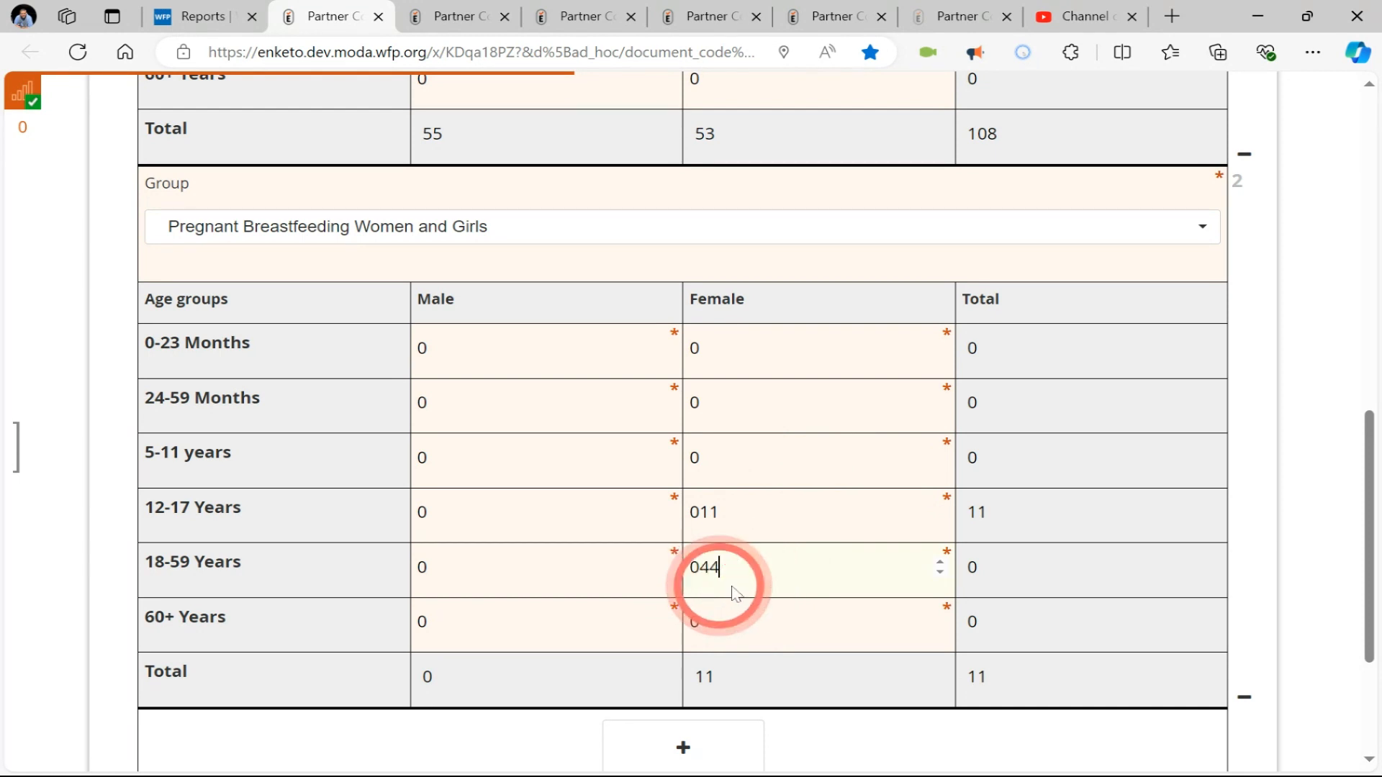
{"action": "scroll", "coordinate": [790, 576], "scroll_direction": "down", "scroll_amount": 3}
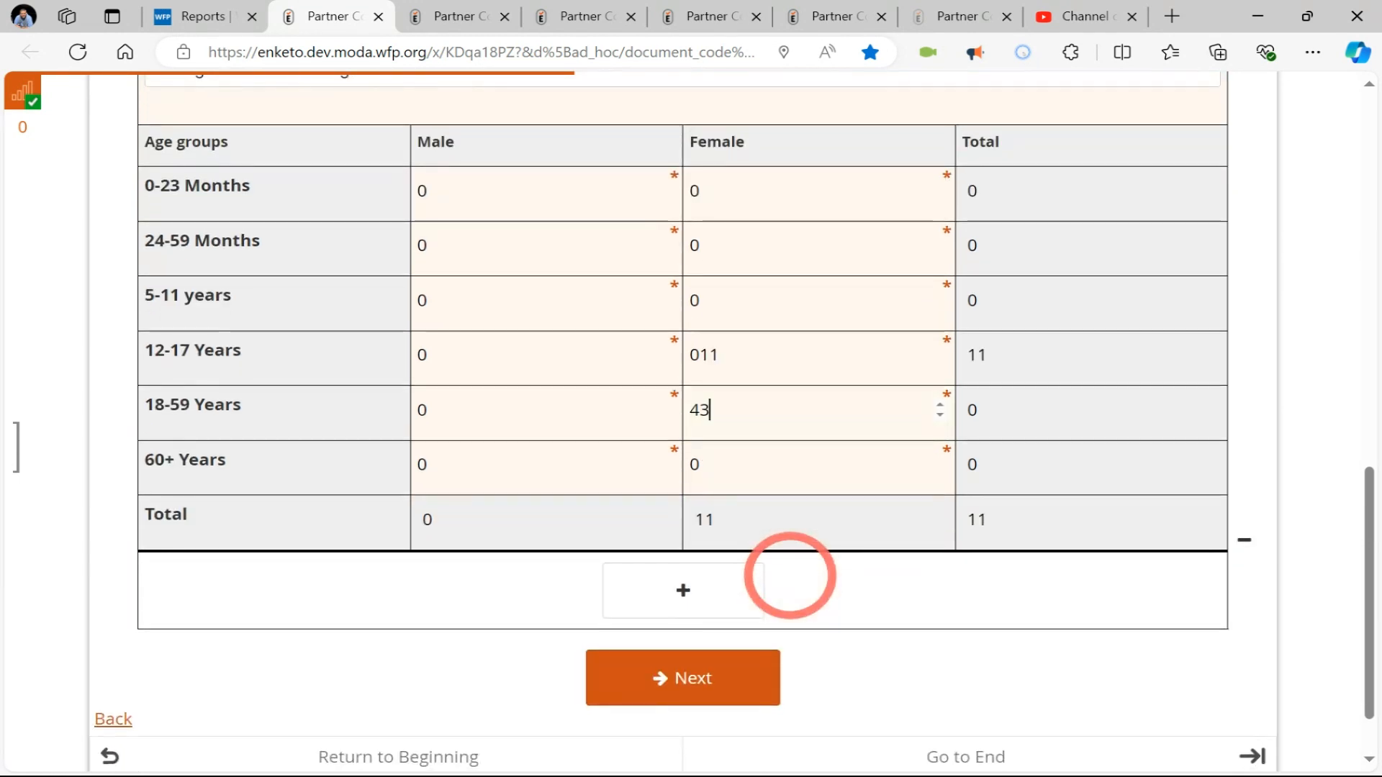
{"action": "left_click", "coordinate": [490, 407]}
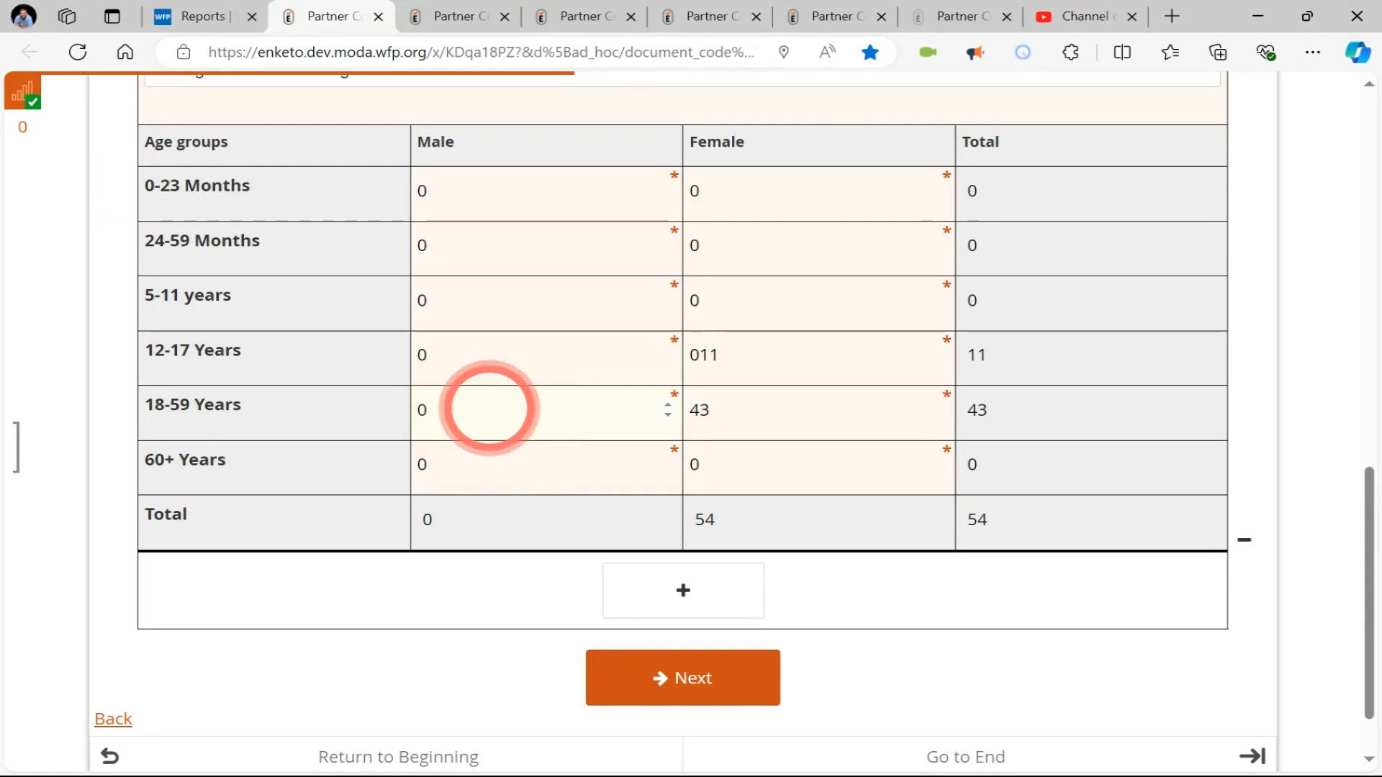
{"action": "left_click", "coordinate": [329, 575]}
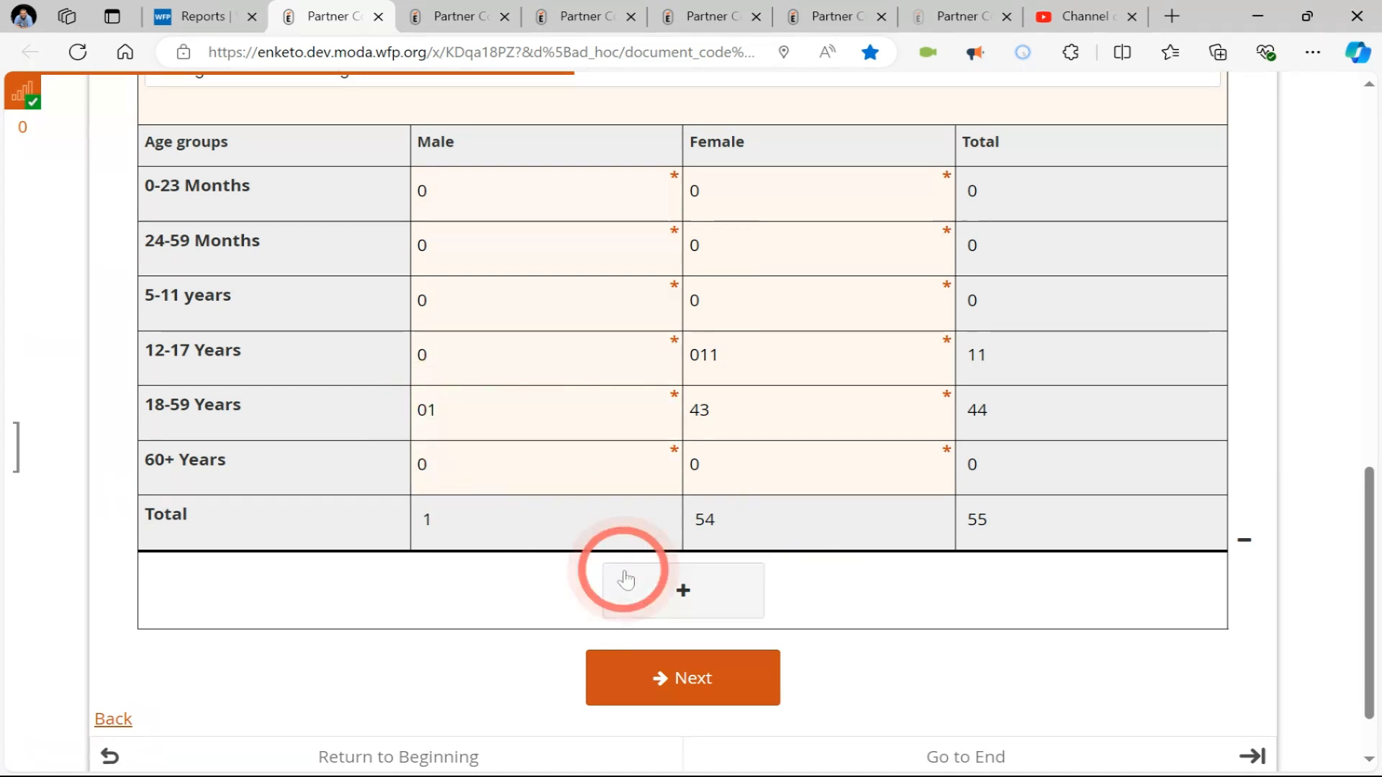
Continue to the commodity movements page and set the first row's commodity type to Wheat - Flour Fortified
{"action": "left_click", "coordinate": [712, 659]}
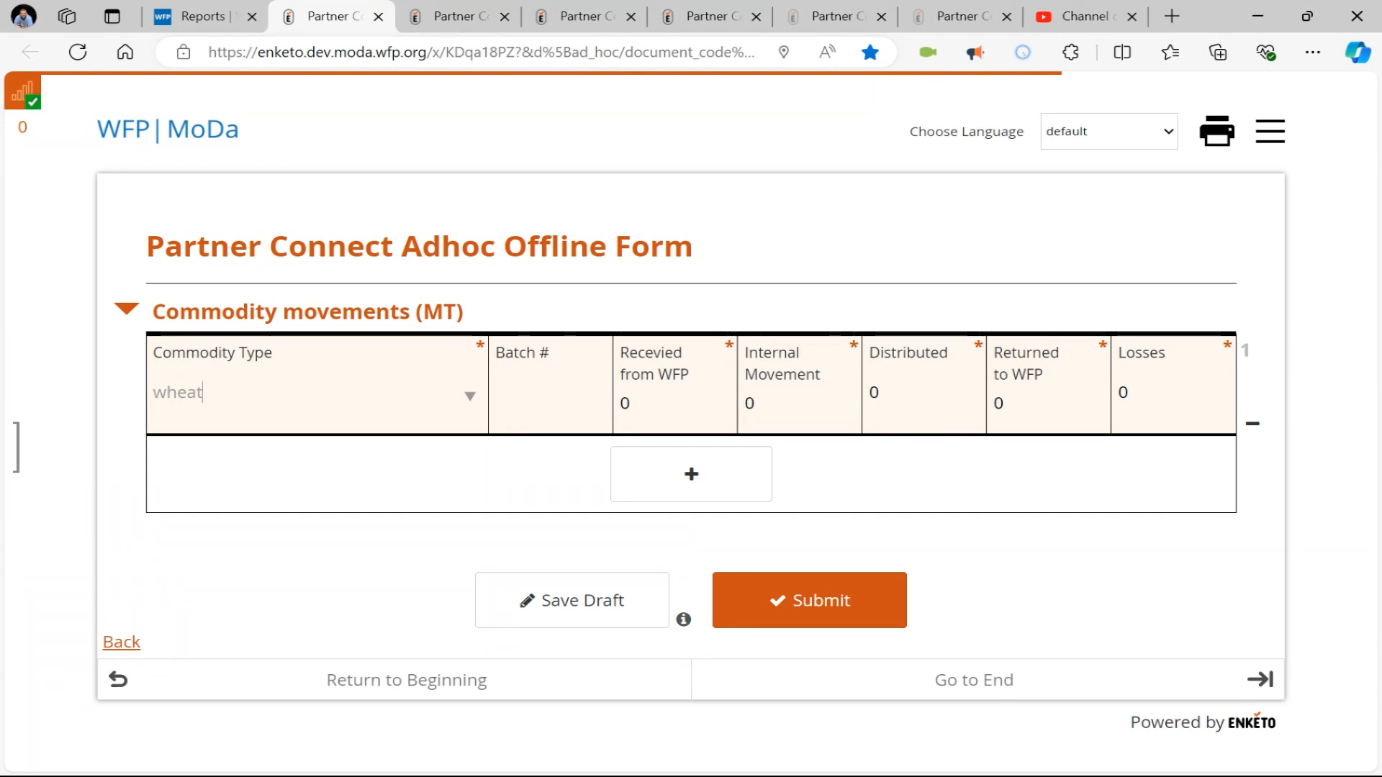
{"action": "left_click", "coordinate": [291, 409]}
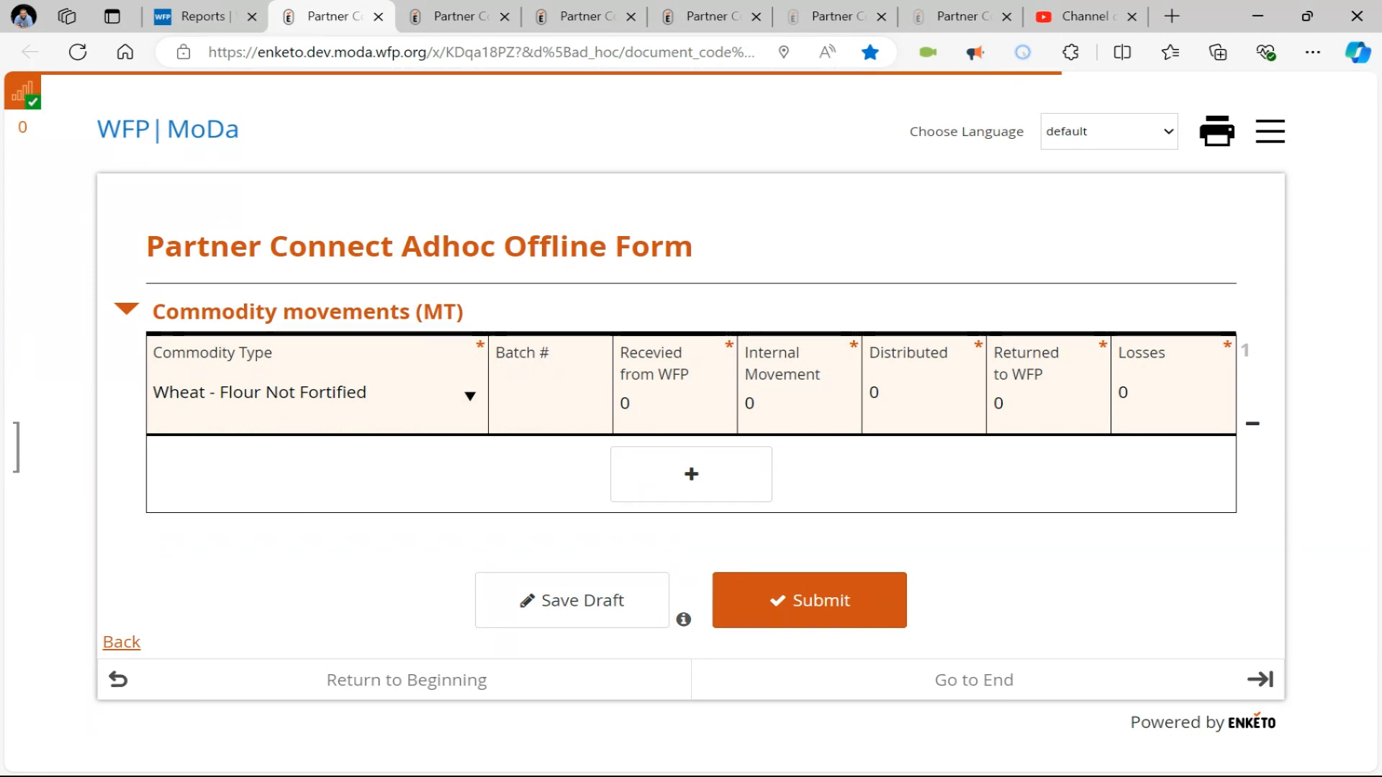
{"action": "left_click", "coordinate": [286, 473]}
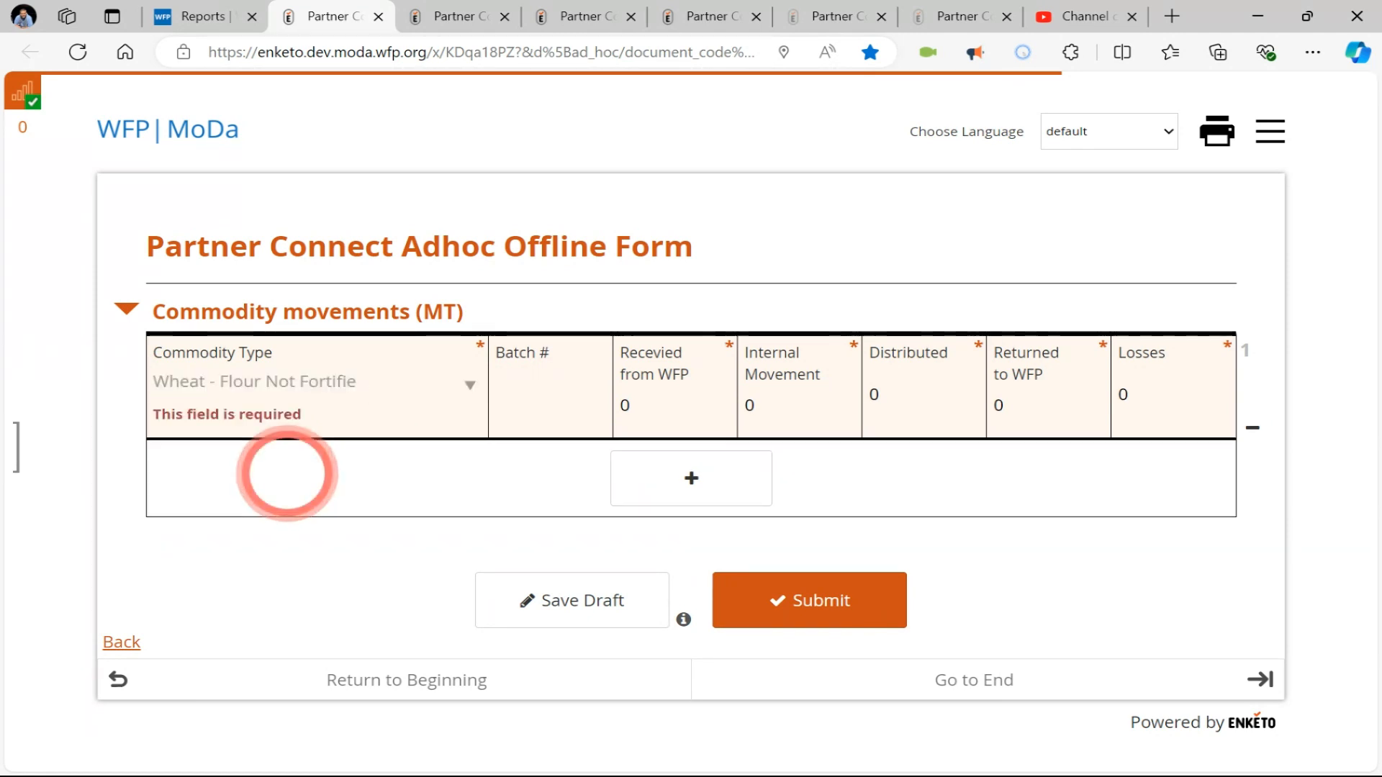
{"action": "key", "text": "BackSpace"}
{"action": "key", "text": "BackSpace"}
{"action": "key", "text": "BackSpace"}
{"action": "key", "text": "BackSpace"}
{"action": "key", "text": "BackSpace"}
{"action": "key", "text": "BackSpace"}
{"action": "key", "text": "BackSpace"}
{"action": "key", "text": "BackSpace"}
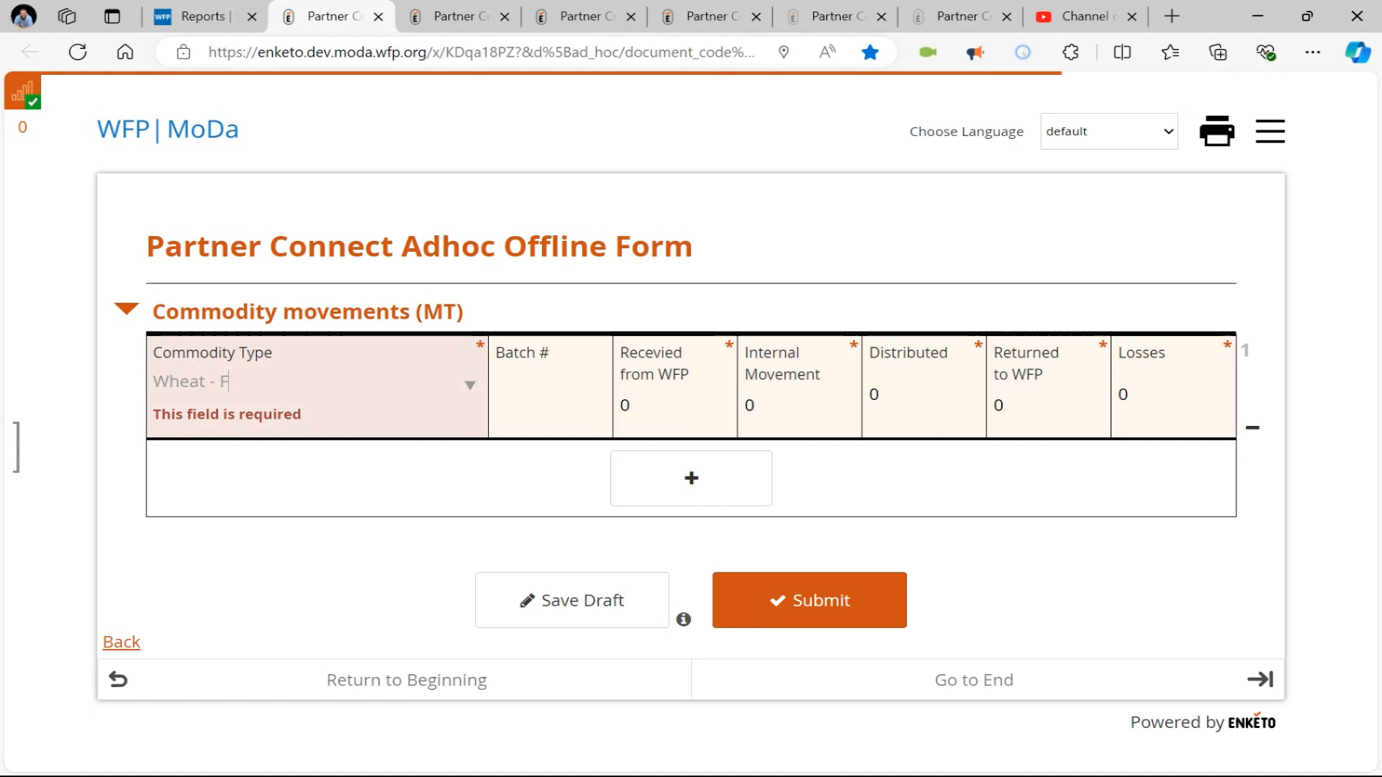
{"action": "left_click", "coordinate": [273, 458]}
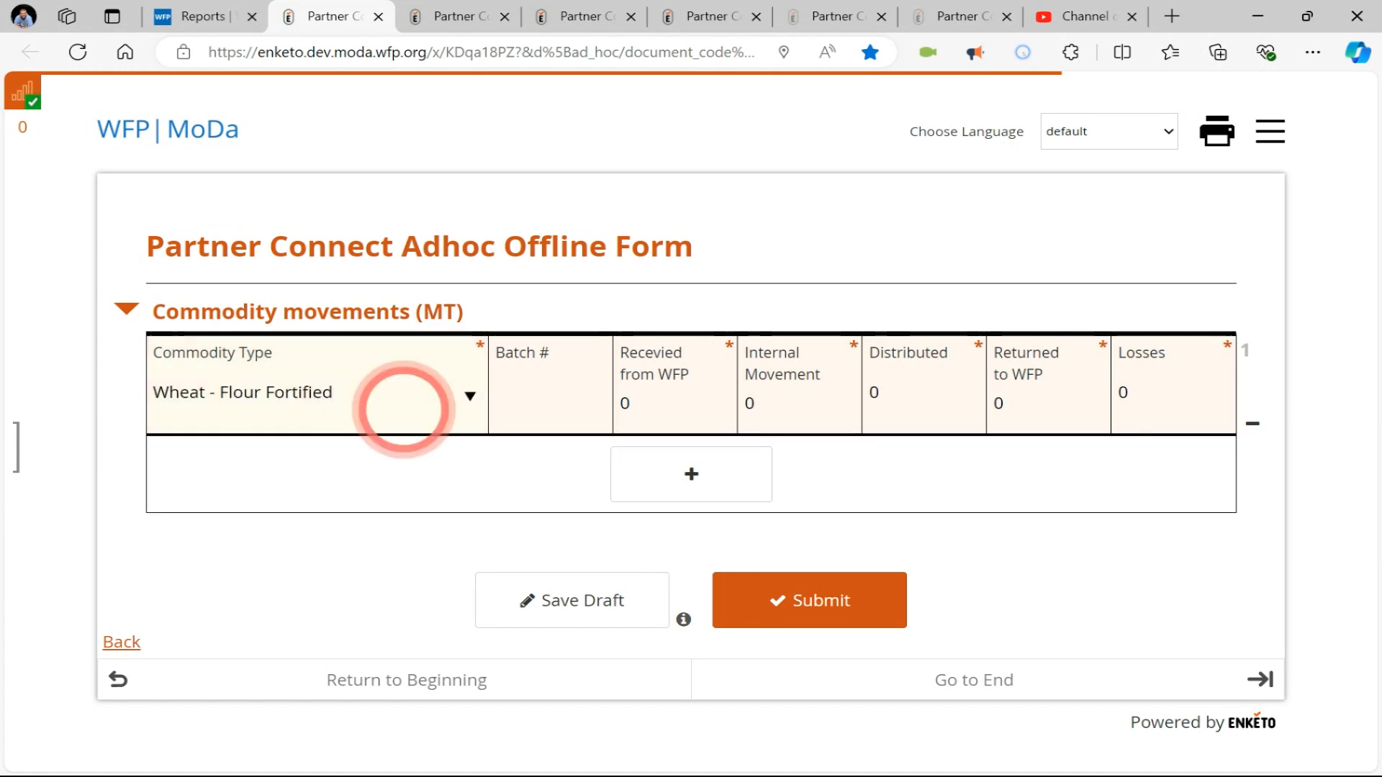
{"action": "left_click", "coordinate": [505, 398]}
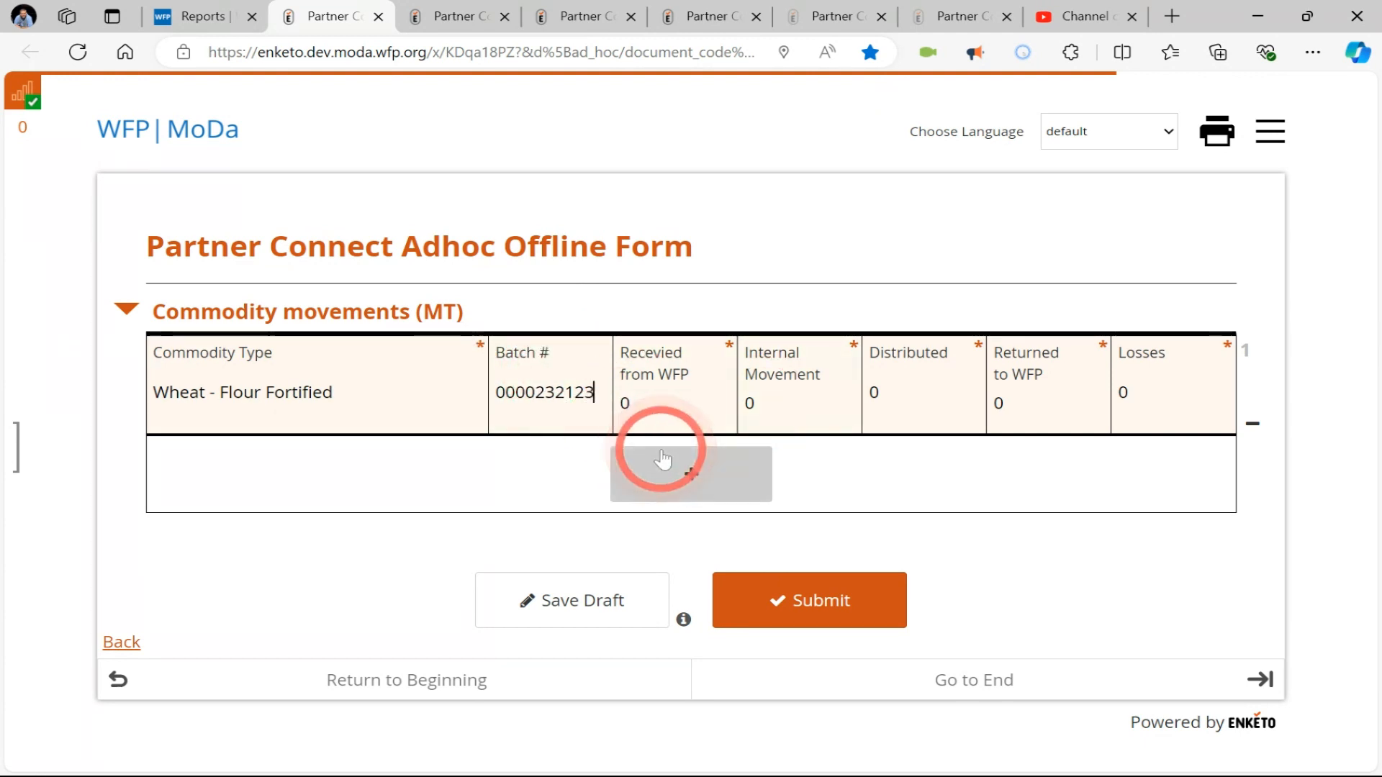
{"action": "left_click", "coordinate": [673, 392]}
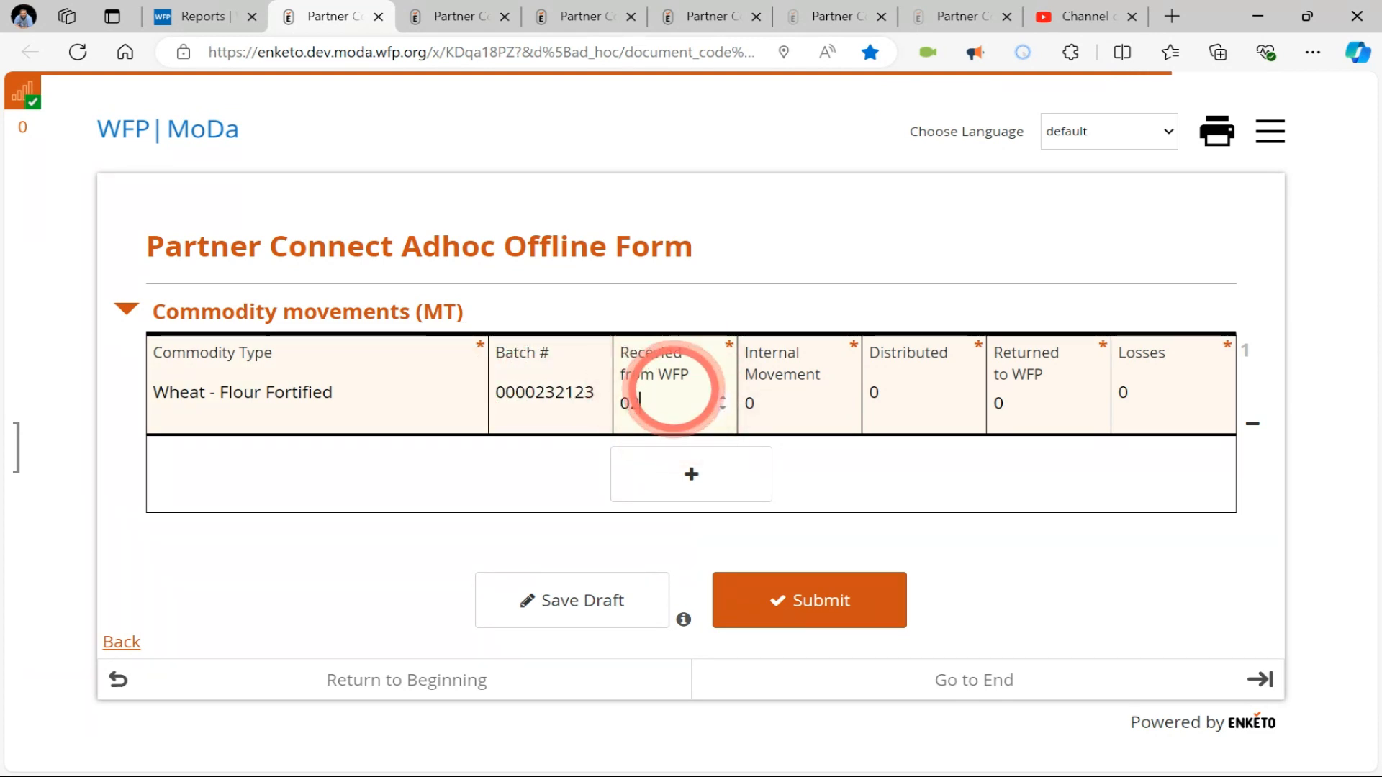
{"action": "type", "text": "2"}
{"action": "left_click", "coordinate": [886, 392]}
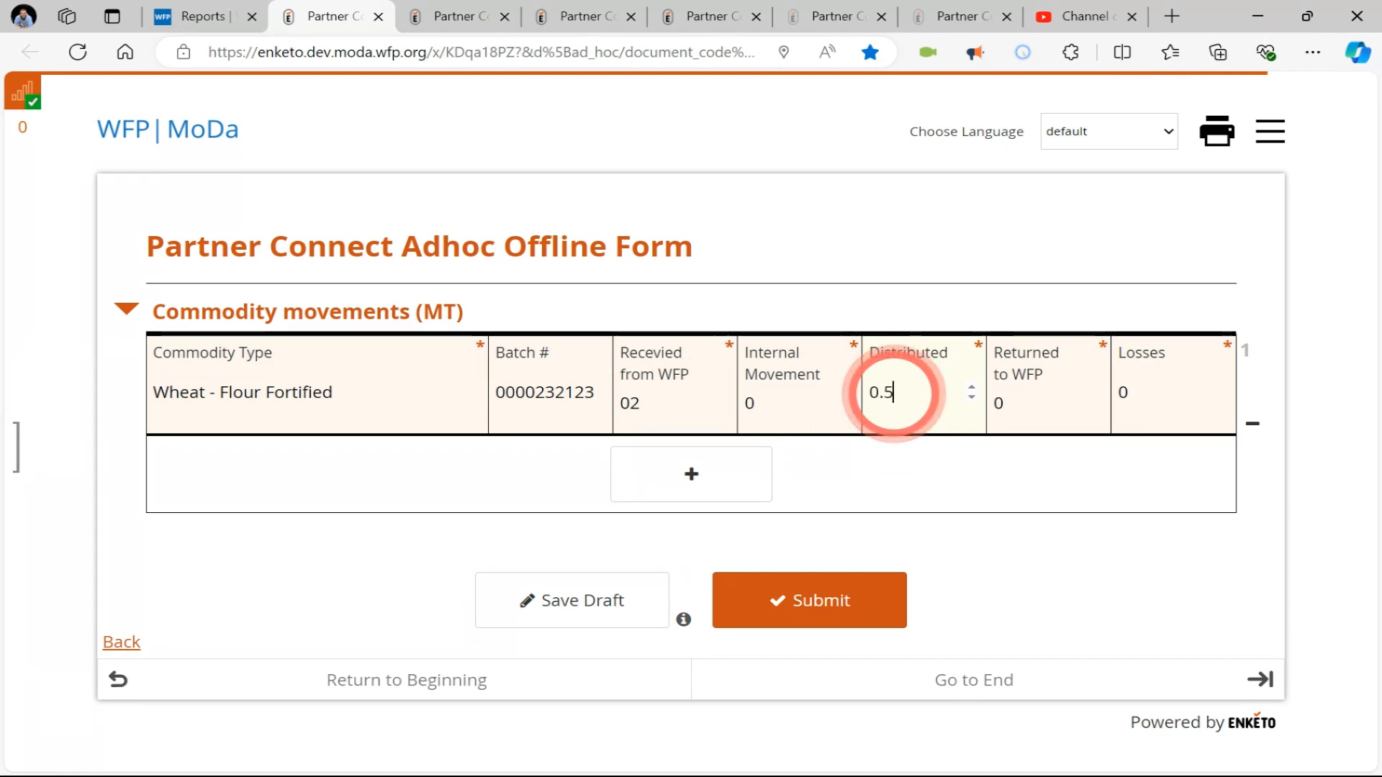
{"action": "left_click", "coordinate": [871, 481]}
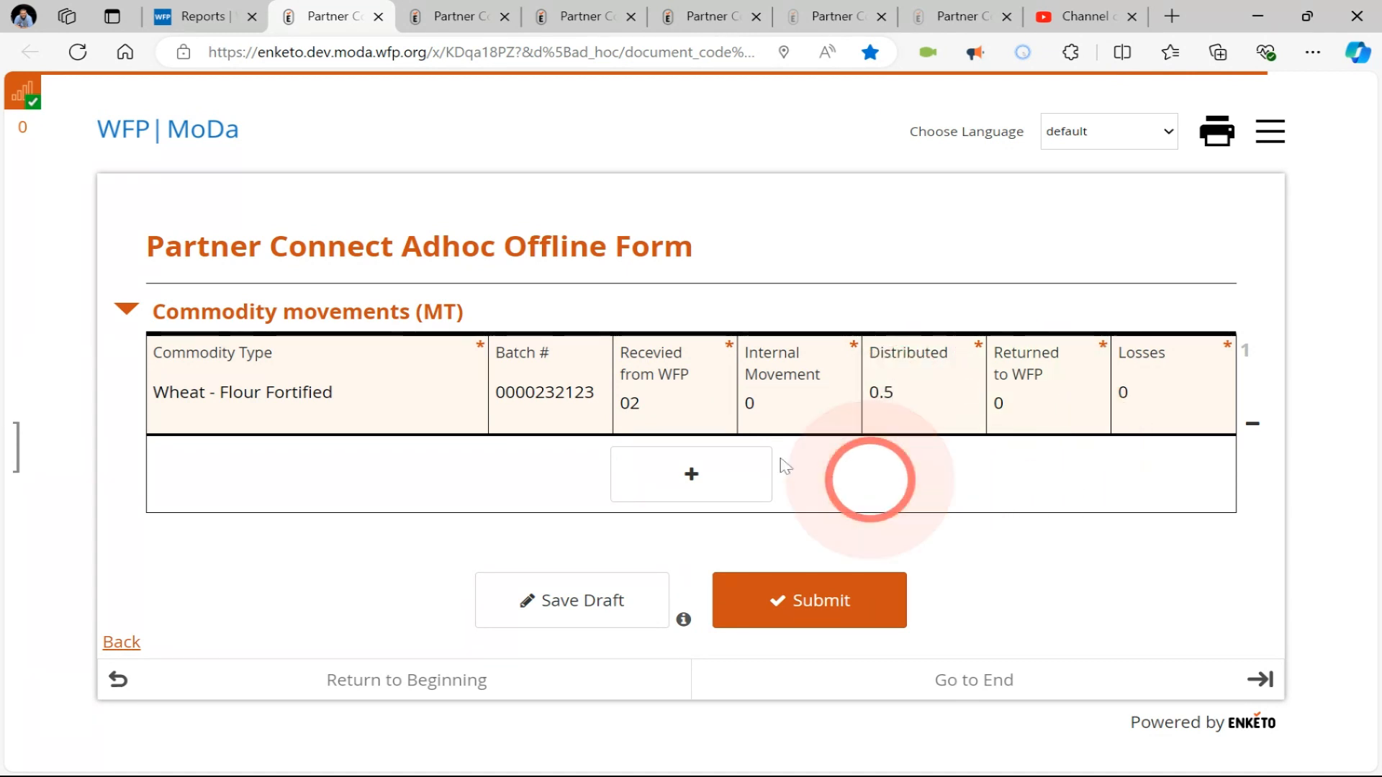
{"action": "left_click", "coordinate": [635, 402]}
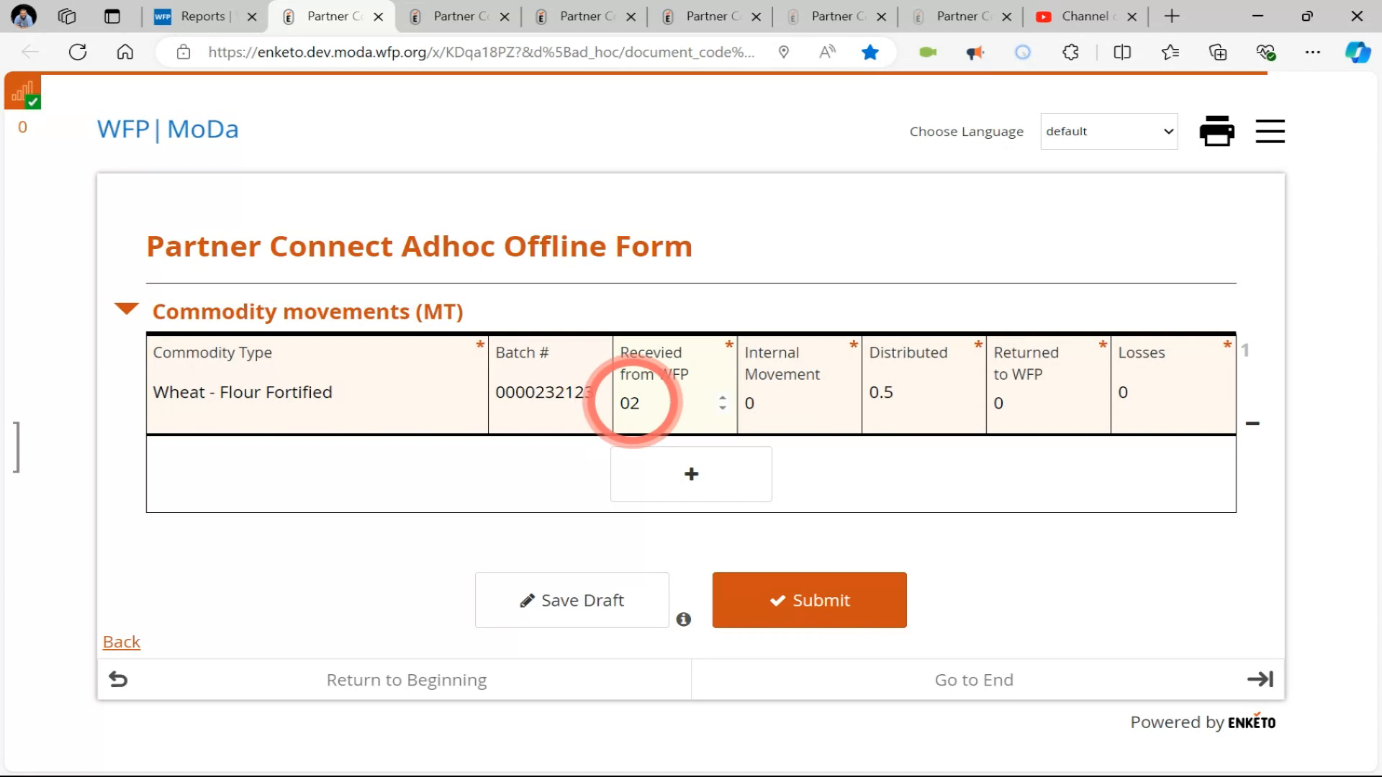
{"action": "left_click", "coordinate": [702, 469]}
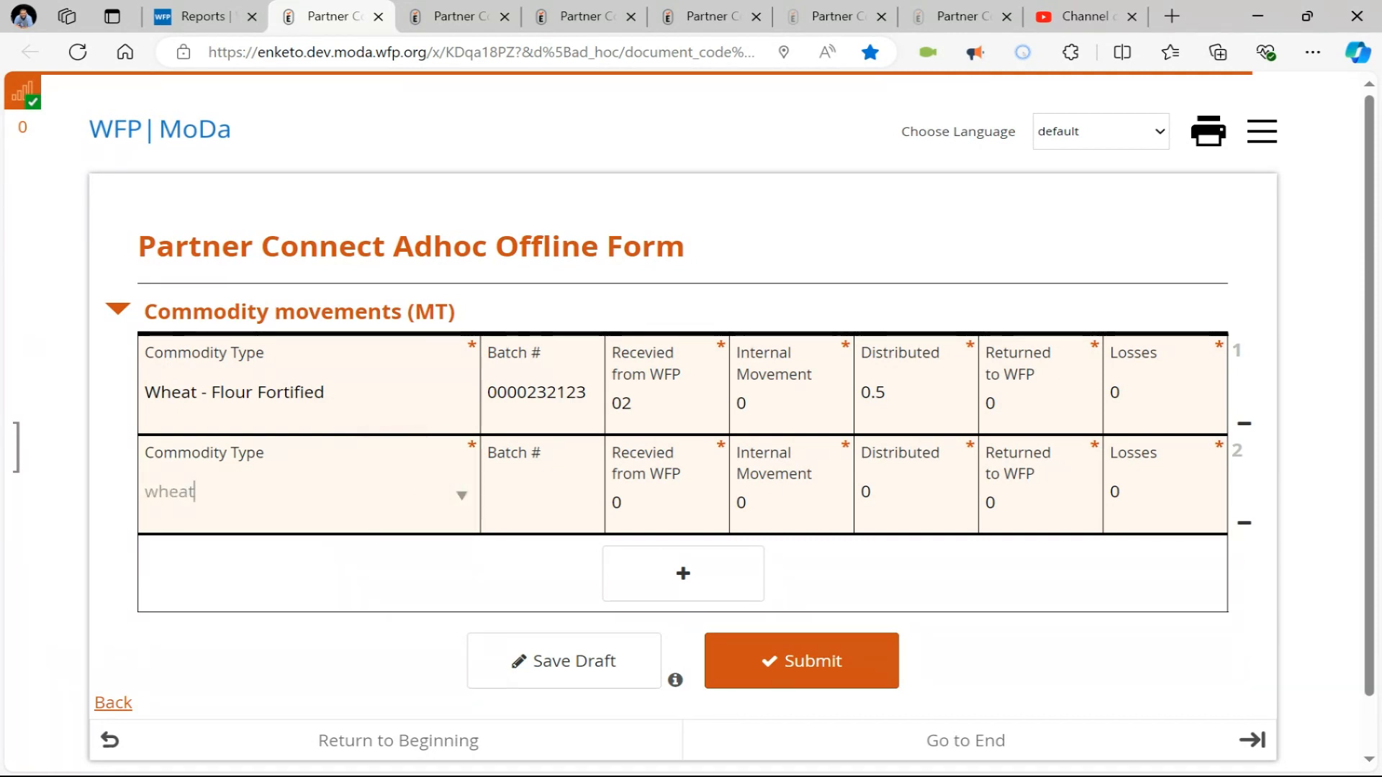
{"action": "left_click", "coordinate": [401, 395]}
{"action": "left_click", "coordinate": [518, 478]}
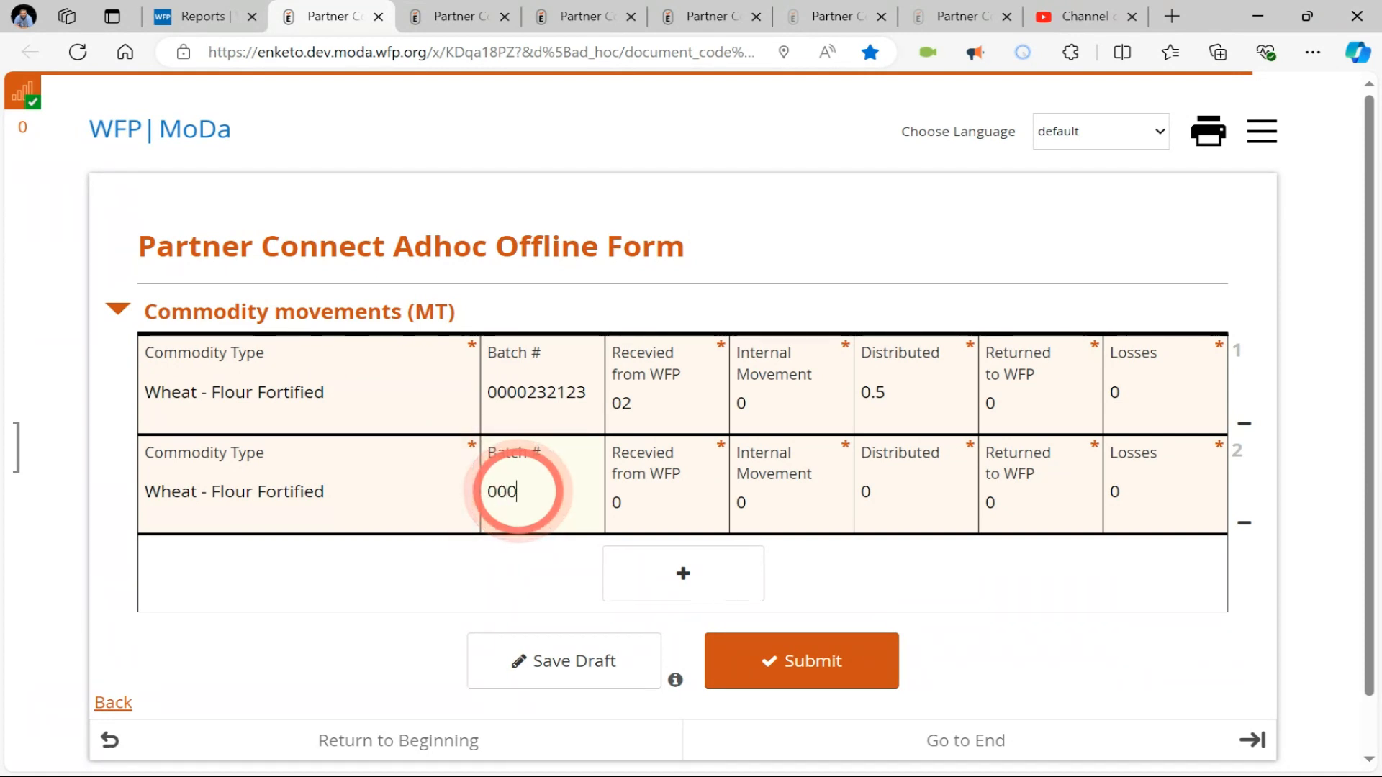
{"action": "type", "text": "0000345432"}
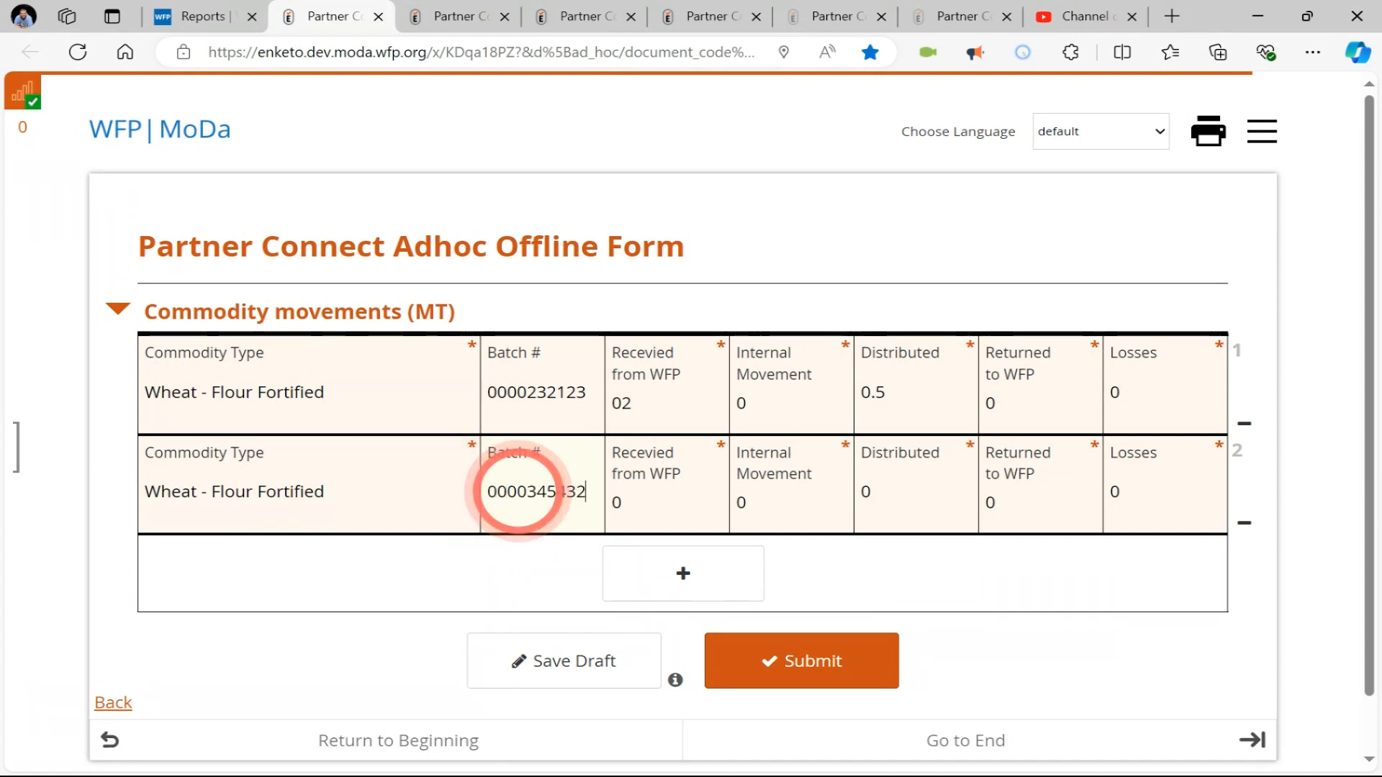
{"action": "left_click", "coordinate": [1134, 279]}
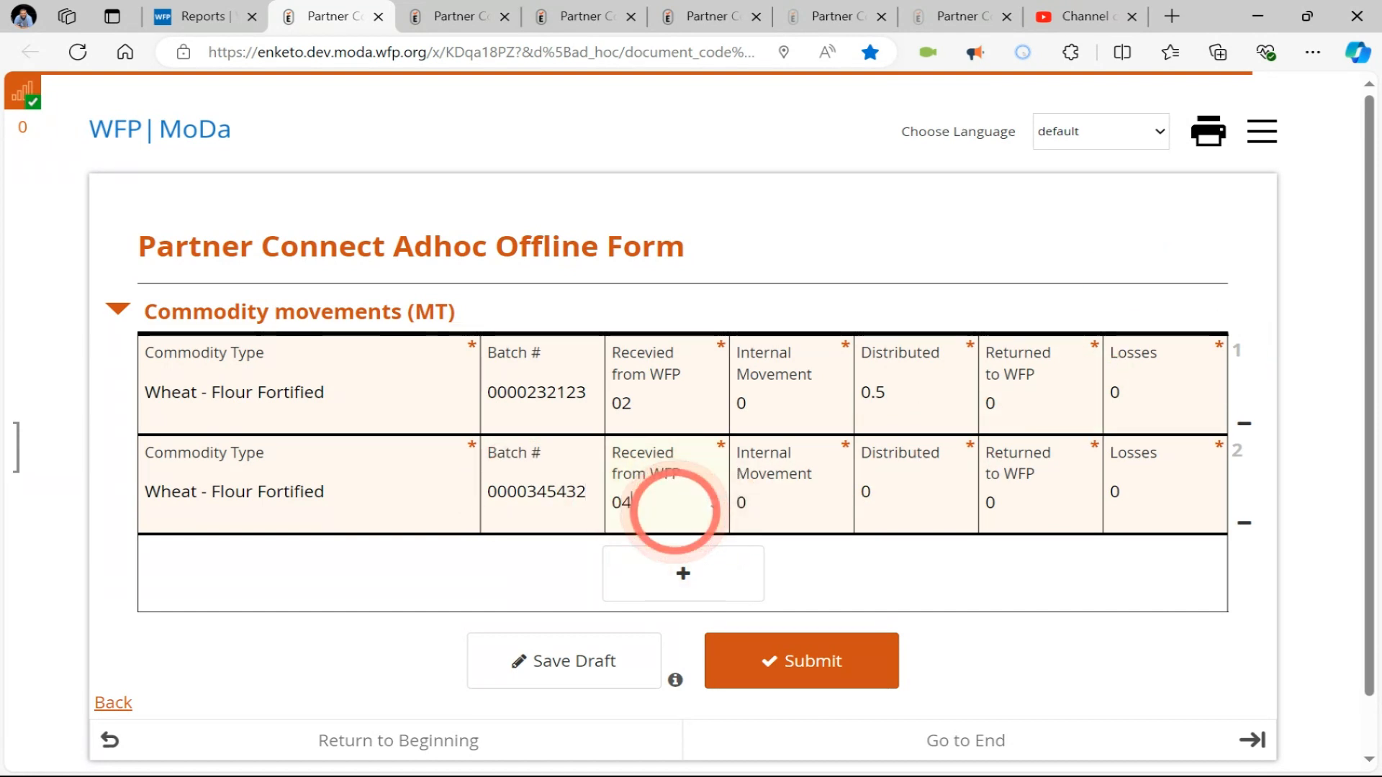
{"action": "left_click", "coordinate": [894, 487]}
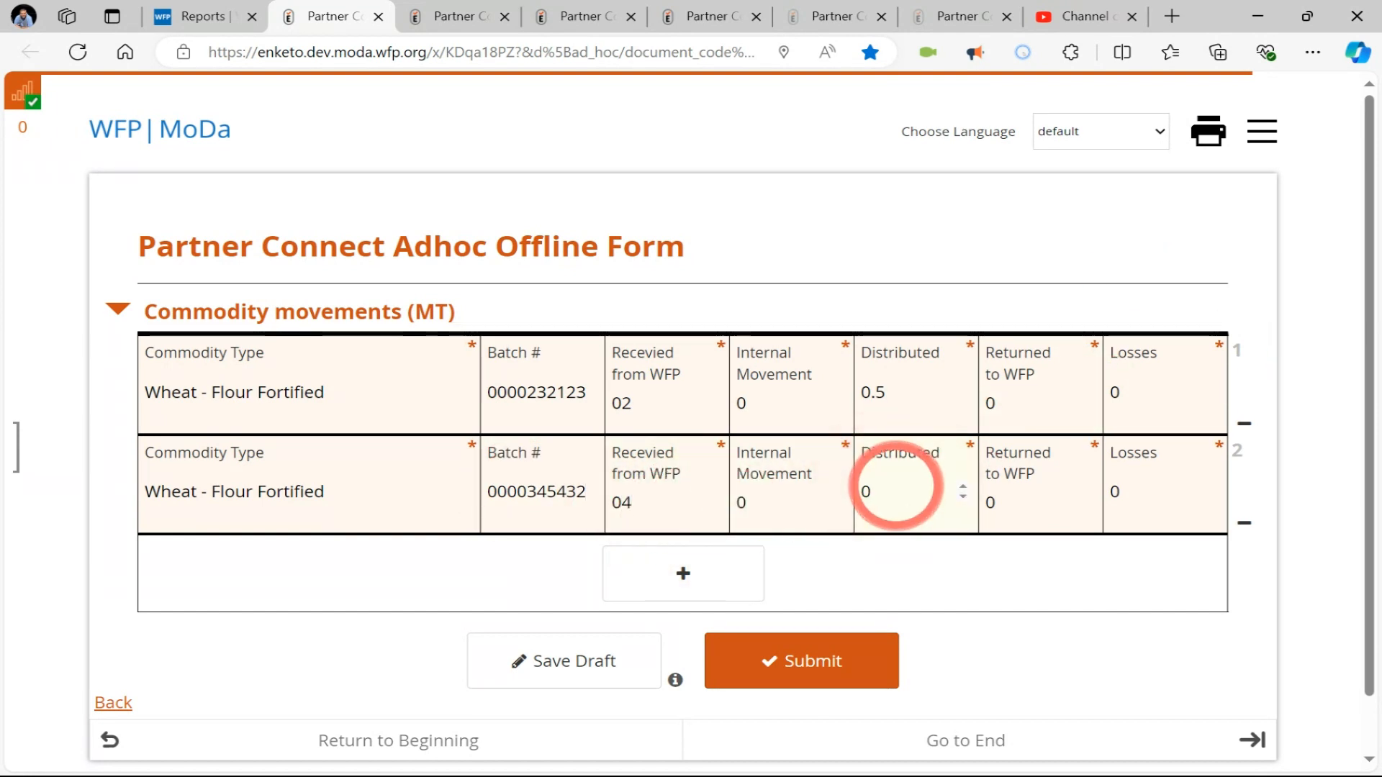
{"action": "type", "text": "1"}
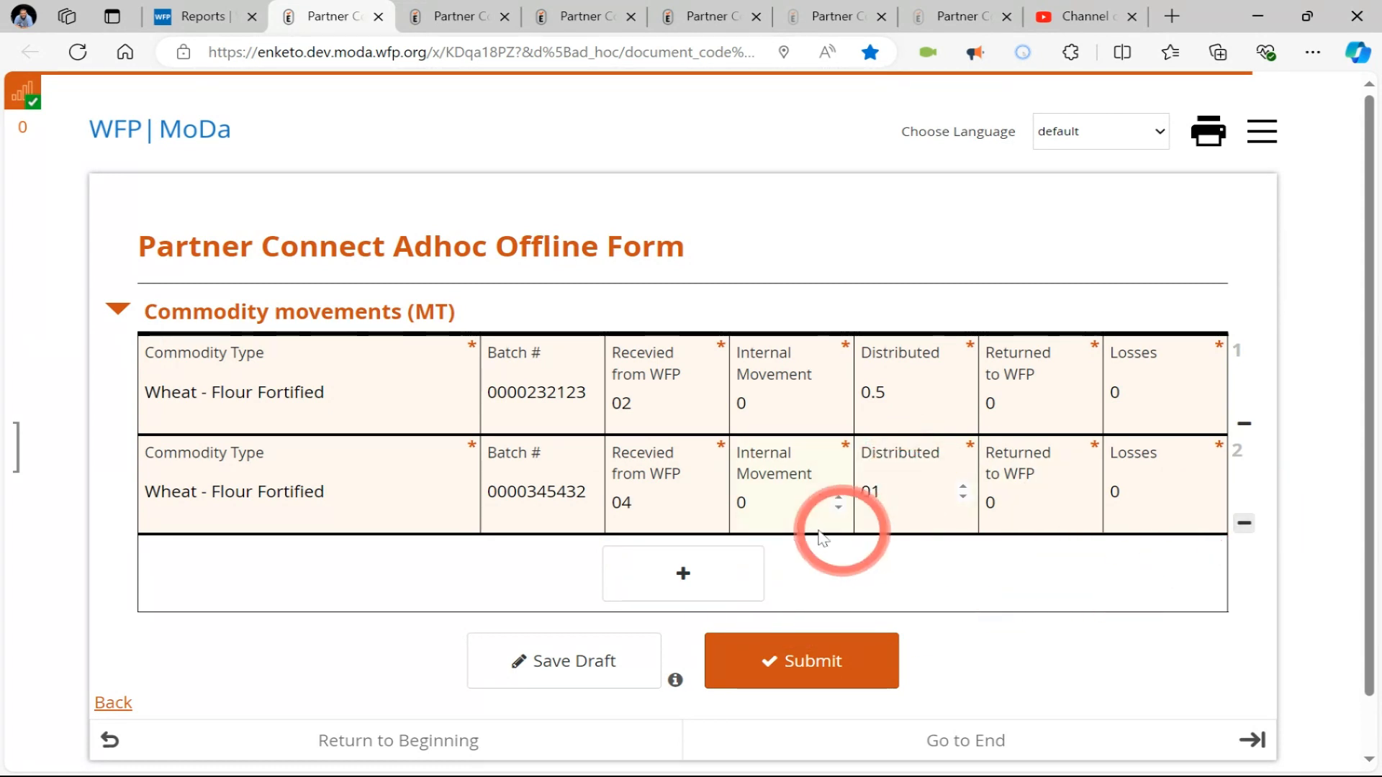
Submit the completed distribution form and check the submission notice
{"action": "left_click", "coordinate": [847, 663]}
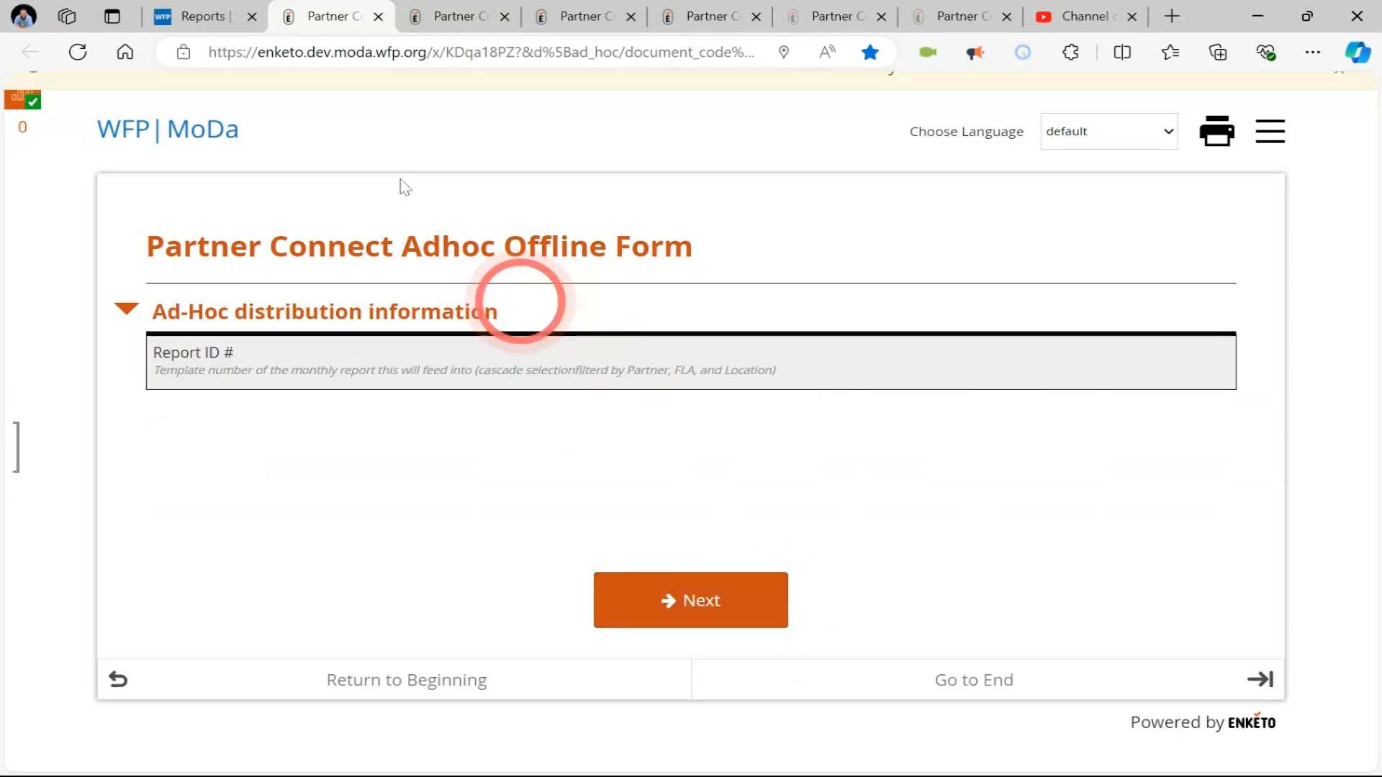
{"action": "left_click", "coordinate": [419, 96]}
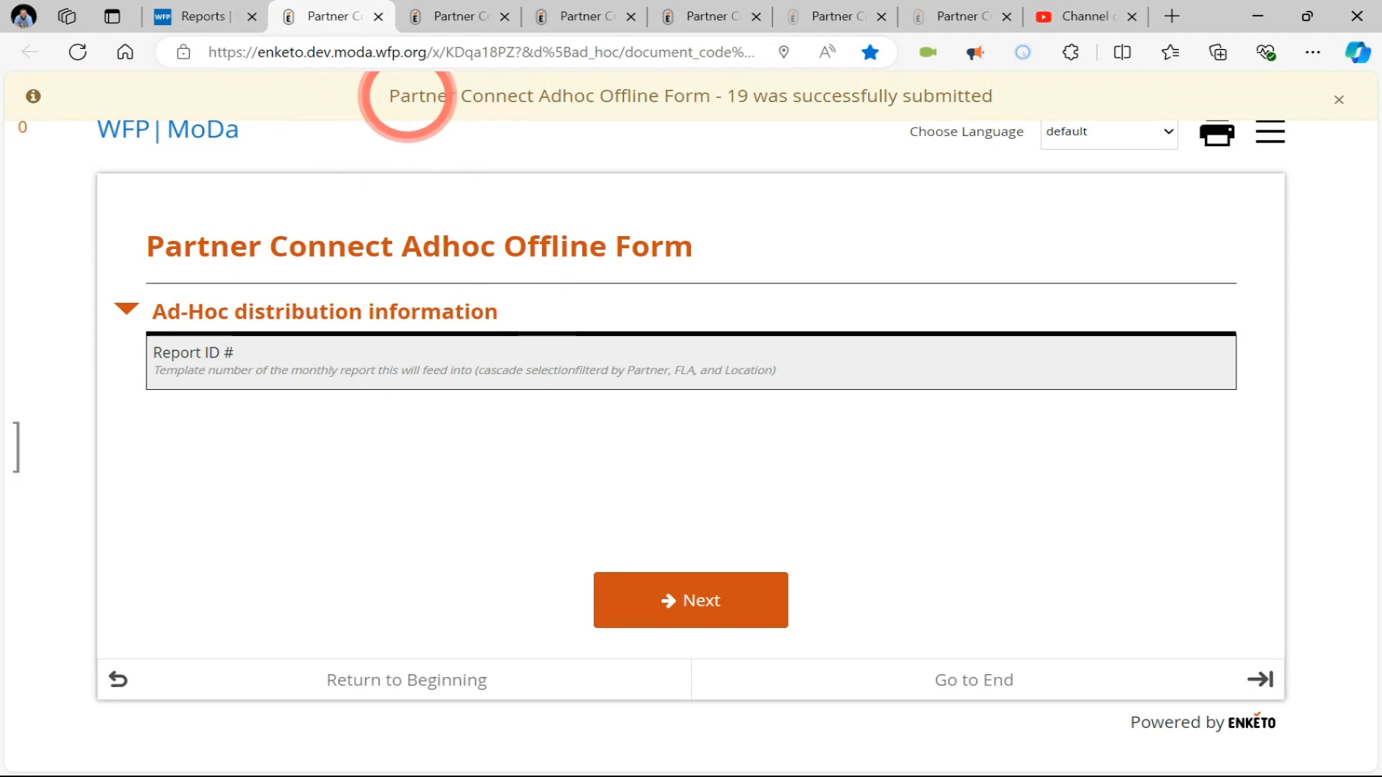
{"action": "left_click_drag", "start_coordinate": [411, 100], "coordinate": [980, 101]}
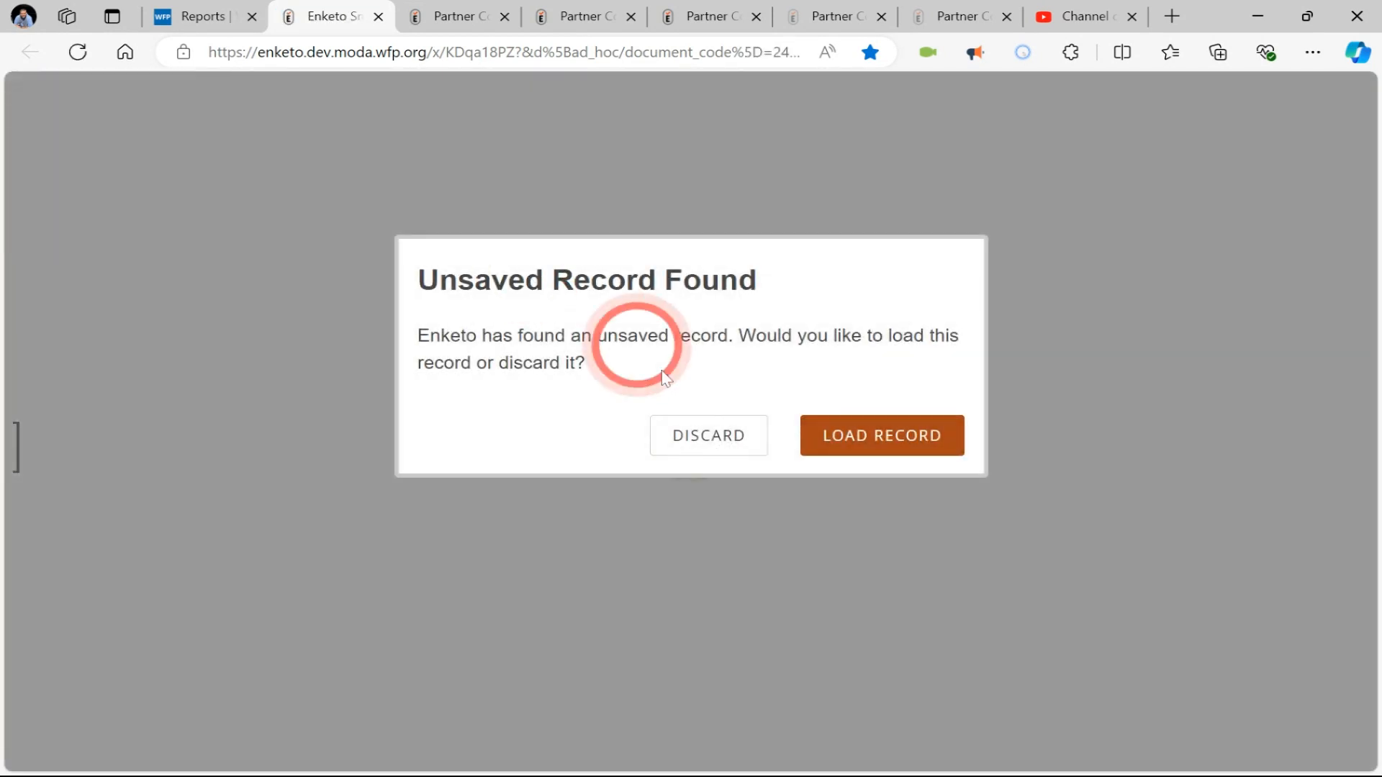
Discard the unsaved record and fill the new form with start date 2024-06-03, end date 2024-06-06 and final distribution point "test 2"
{"action": "left_click", "coordinate": [696, 435]}
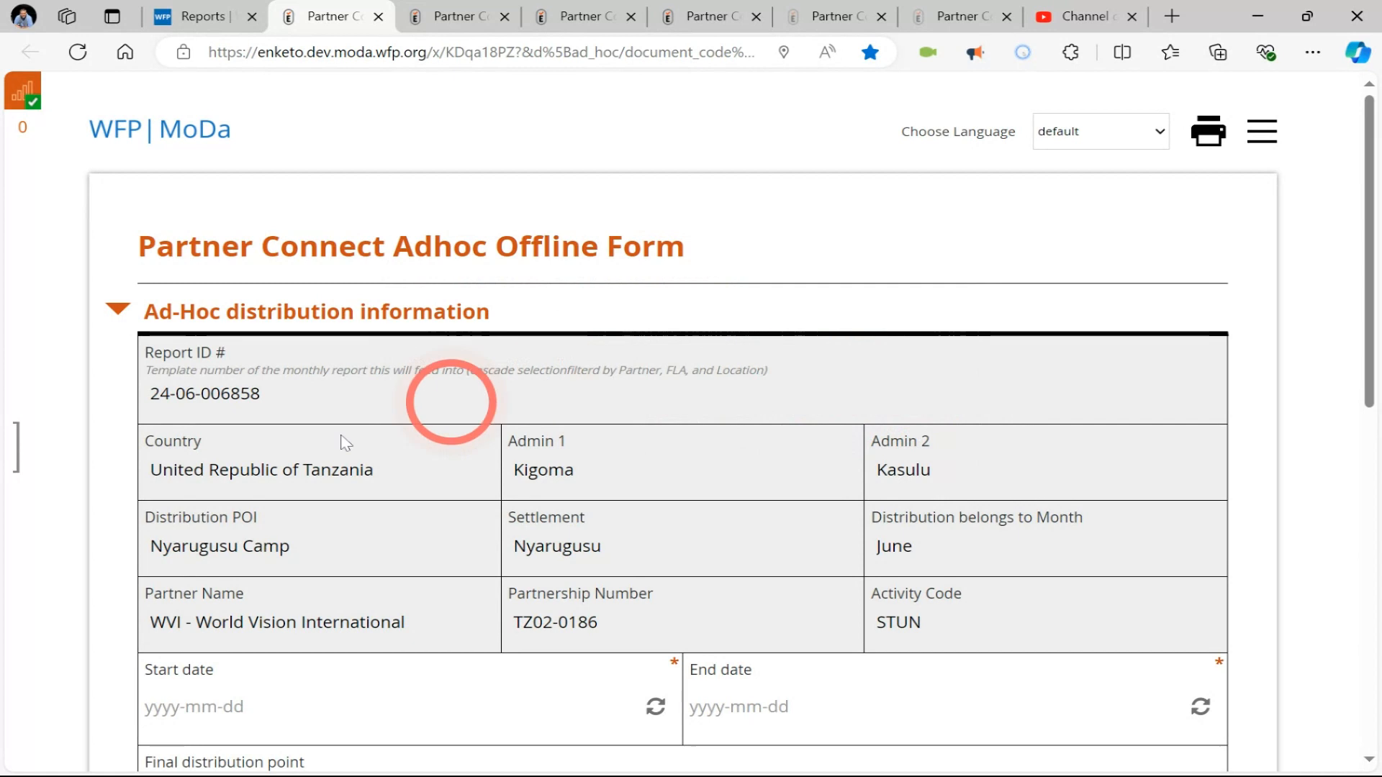
{"action": "scroll", "coordinate": [278, 450], "scroll_direction": "down", "scroll_amount": 3}
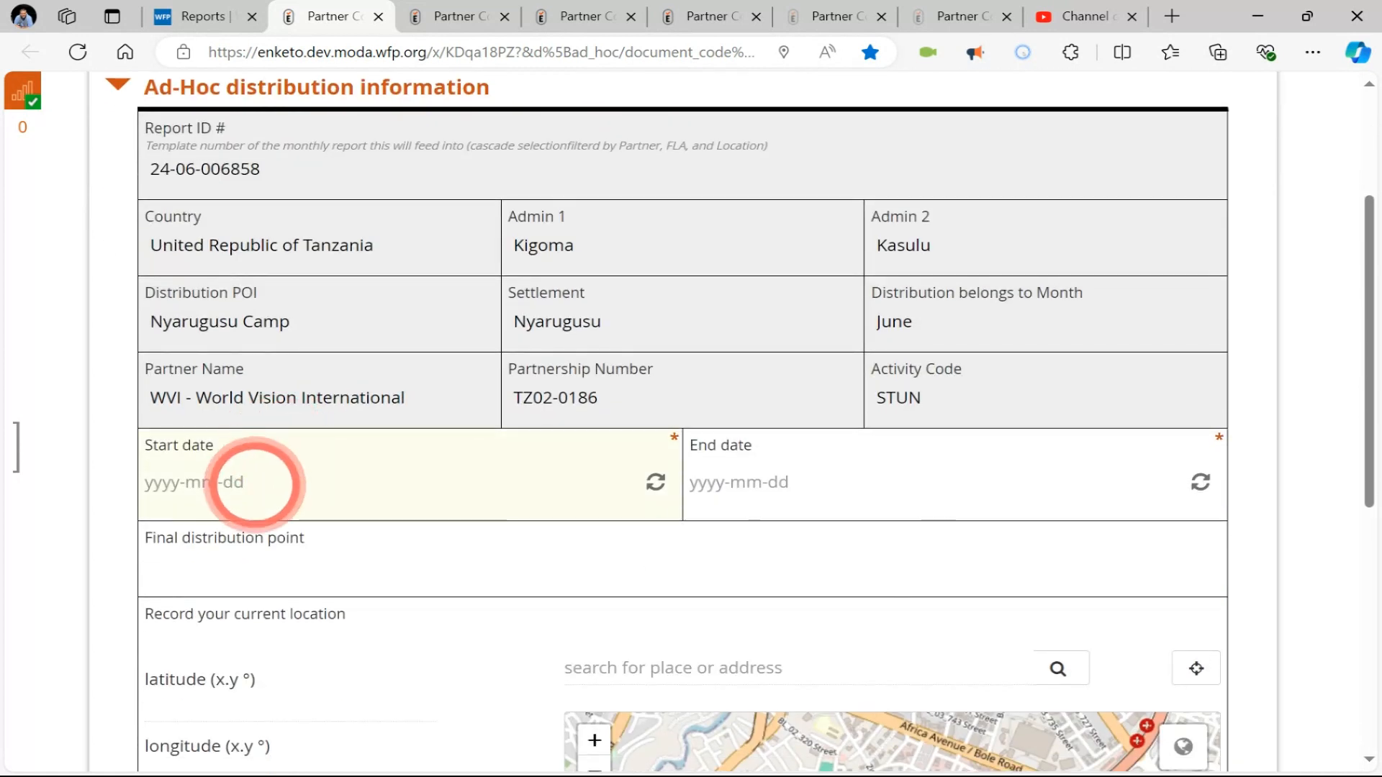
{"action": "left_click", "coordinate": [247, 478]}
{"action": "left_click", "coordinate": [202, 288]}
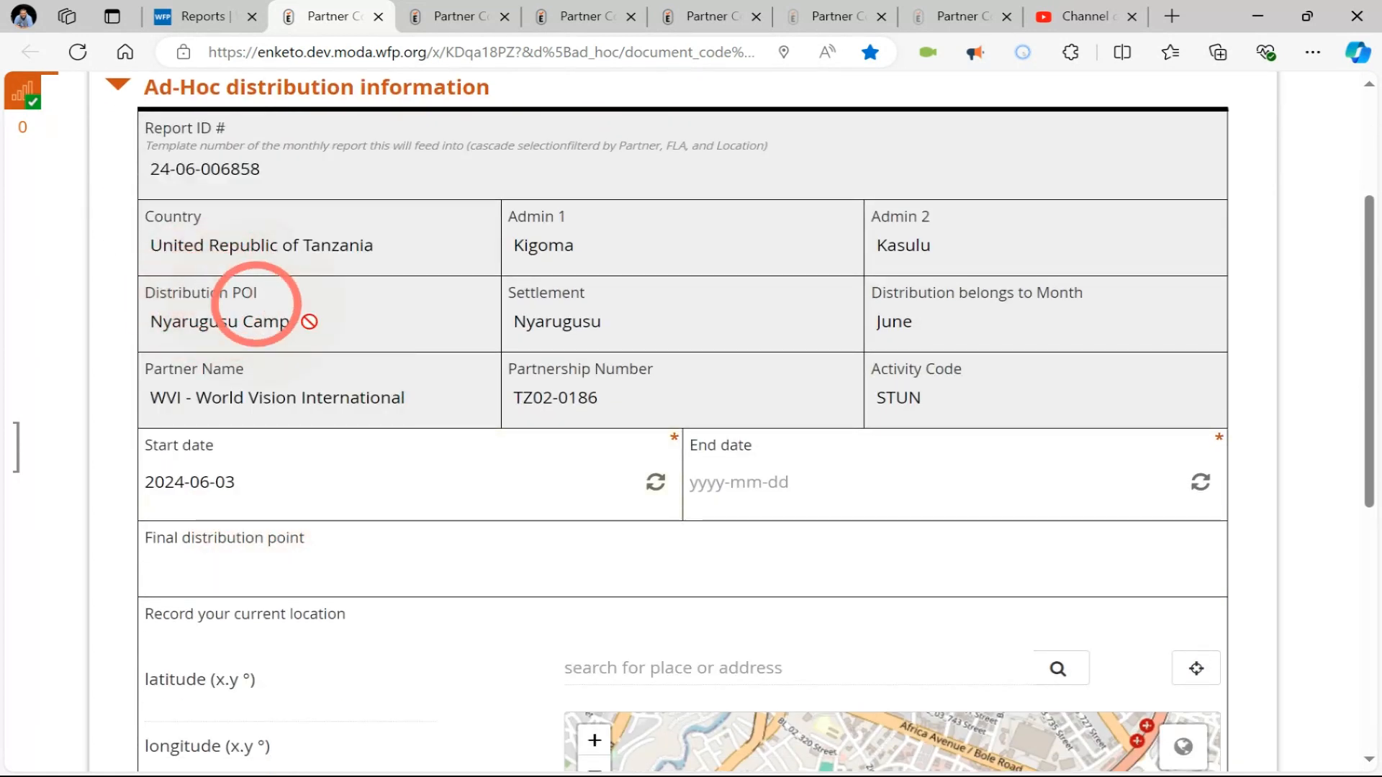
{"action": "left_click", "coordinate": [735, 486]}
{"action": "left_click", "coordinate": [852, 282]}
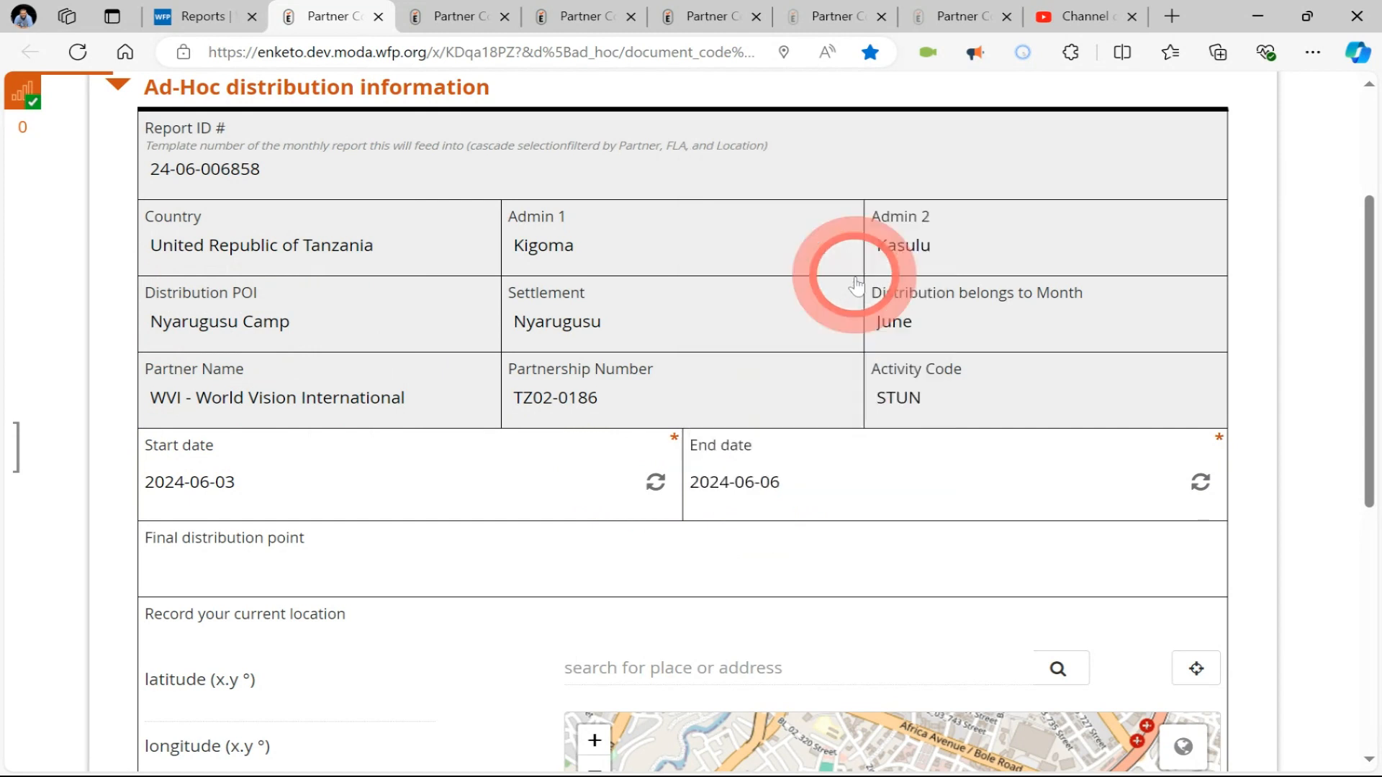
{"action": "left_click", "coordinate": [473, 579]}
{"action": "type", "text": "test 2"}
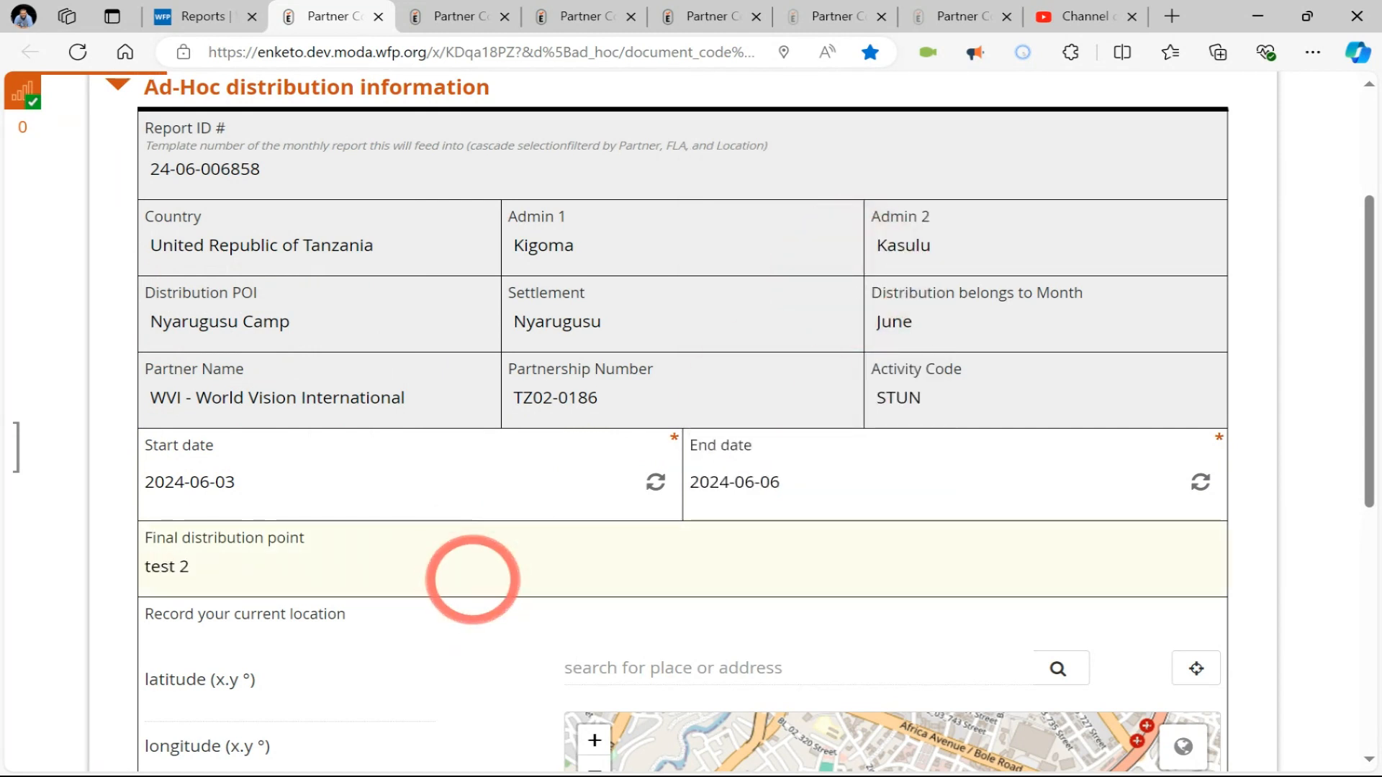
Record the current location on the distribution information page's map
{"action": "scroll", "coordinate": [473, 580], "scroll_direction": "down", "scroll_amount": 5}
{"action": "left_click", "coordinate": [1141, 464]}
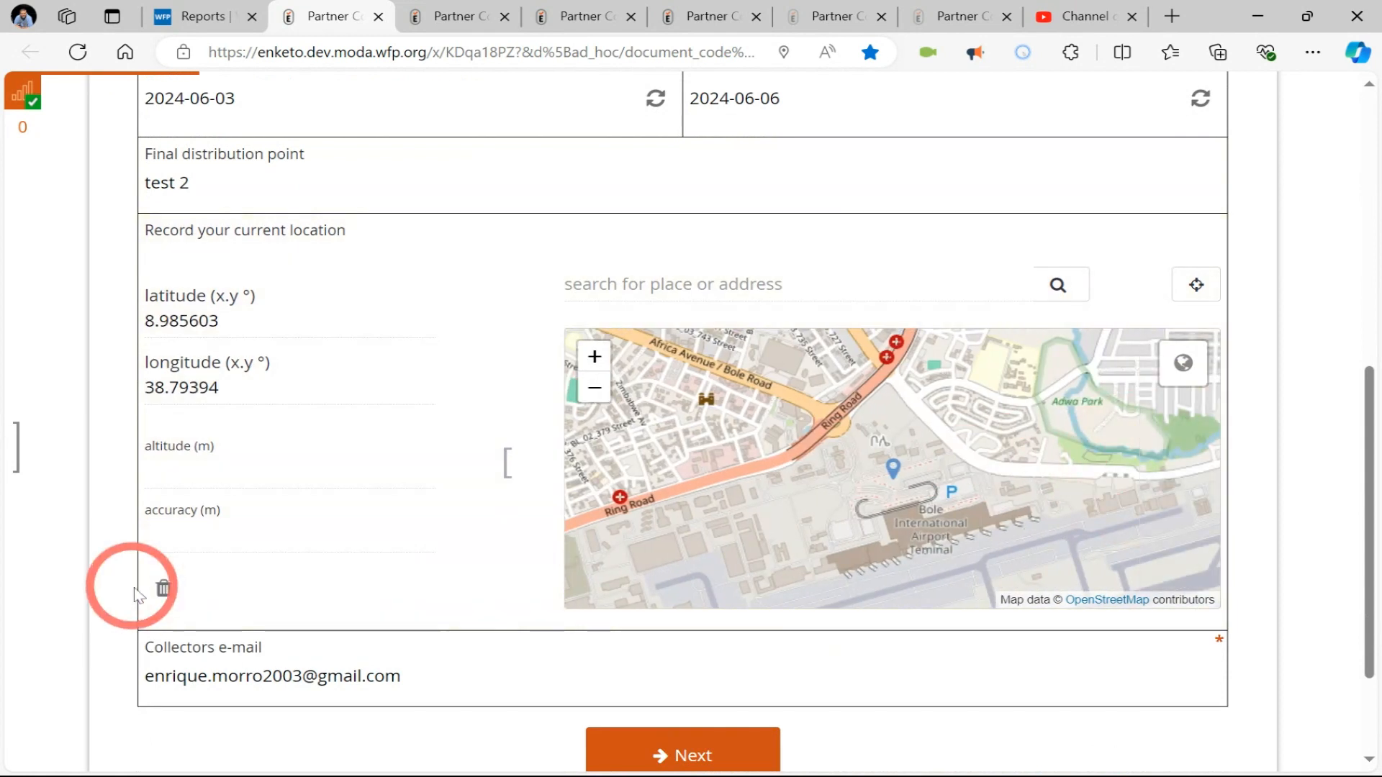
{"action": "scroll", "coordinate": [364, 564], "scroll_direction": "down", "scroll_amount": 3}
Continue to the participants page, choose the Aggregated modality, and enter 33 females aged 0-23 months for the Children group
{"action": "left_click", "coordinate": [667, 595]}
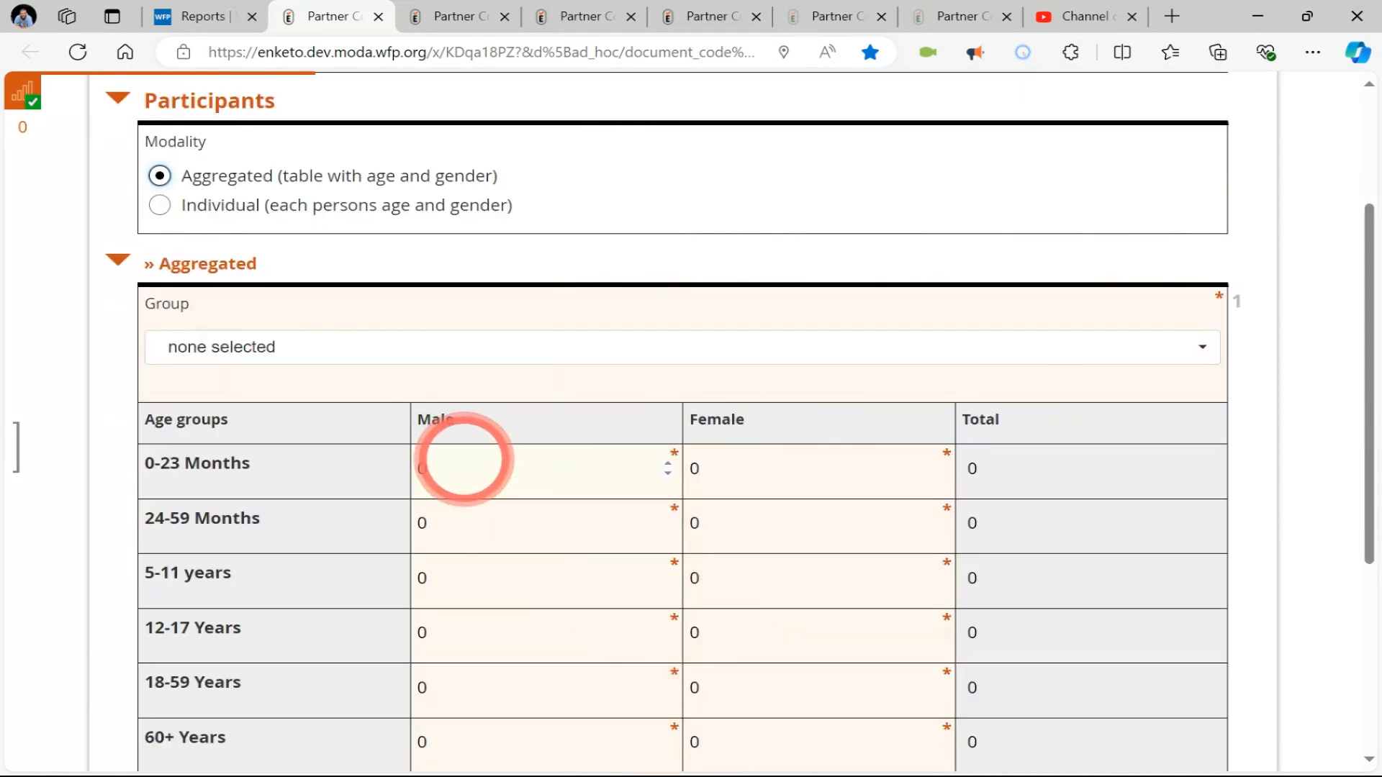
{"action": "left_click", "coordinate": [432, 347]}
{"action": "left_click", "coordinate": [256, 452]}
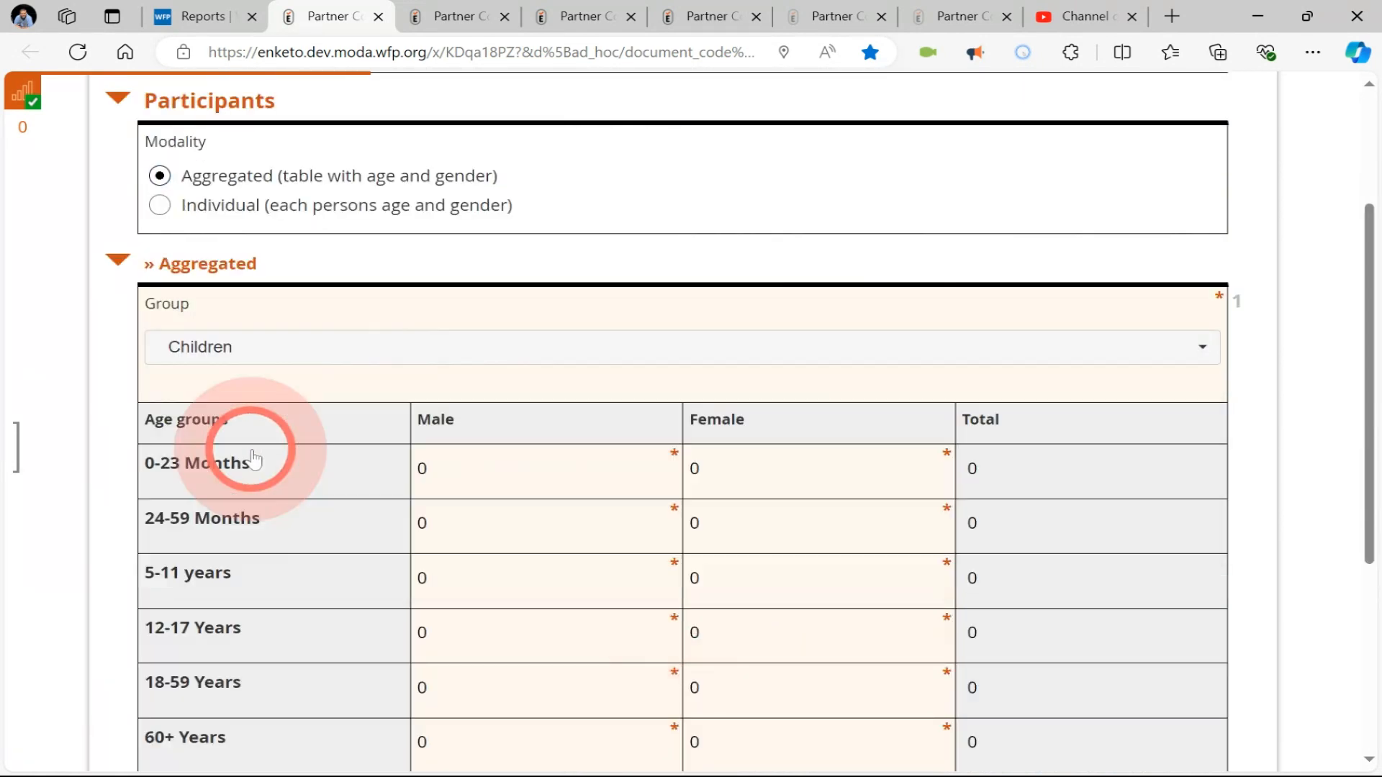
{"action": "left_click", "coordinate": [769, 468]}
{"action": "type", "text": "33"}
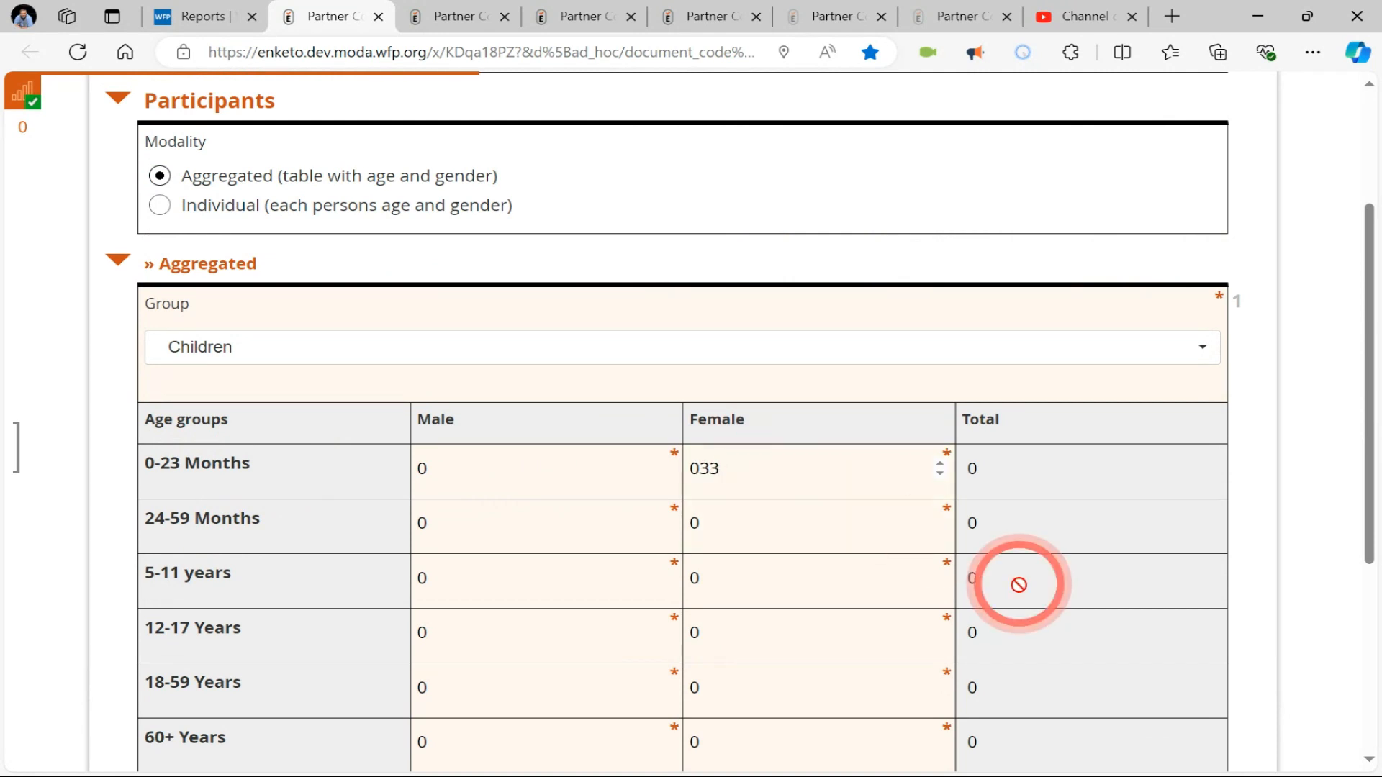
{"action": "scroll", "coordinate": [1019, 584], "scroll_direction": "down", "scroll_amount": 5}
{"action": "left_click", "coordinate": [678, 626]}
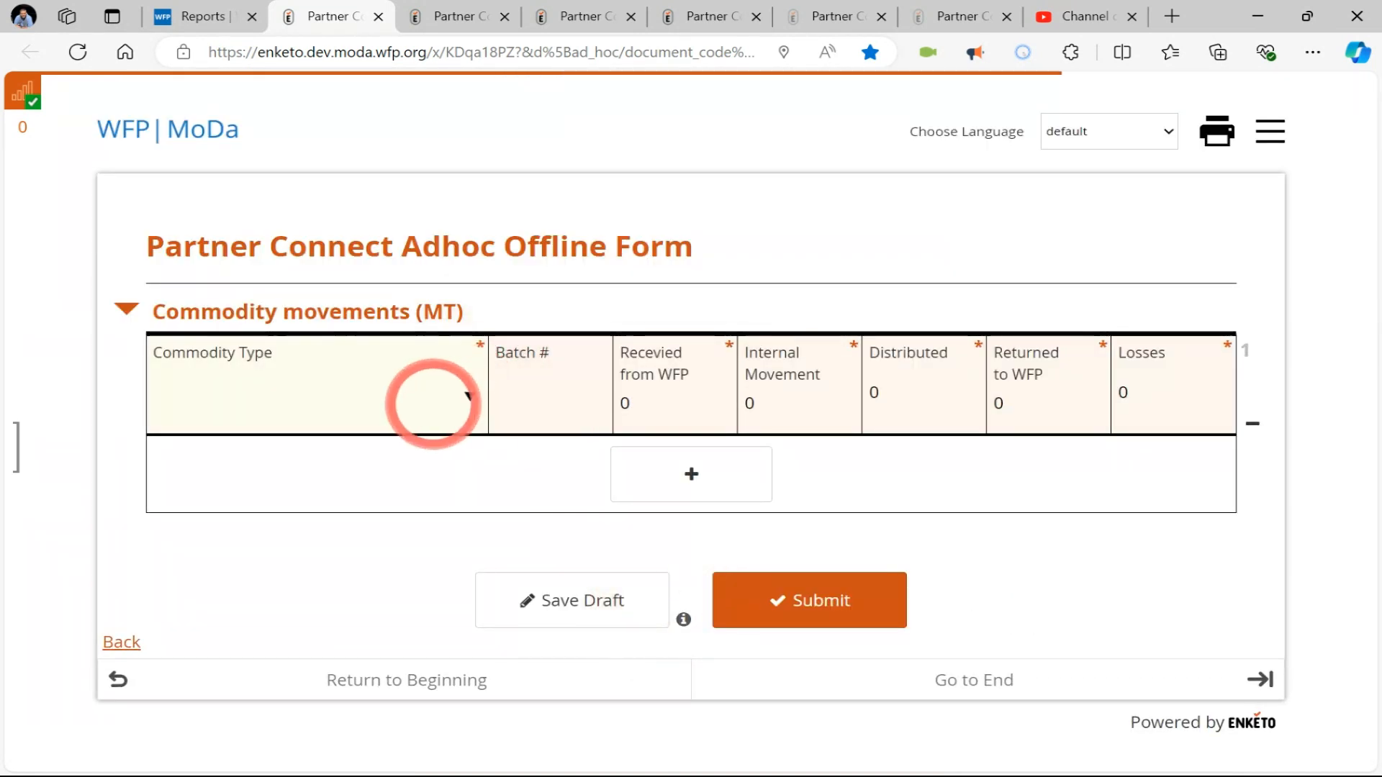
{"action": "left_click", "coordinate": [547, 403]}
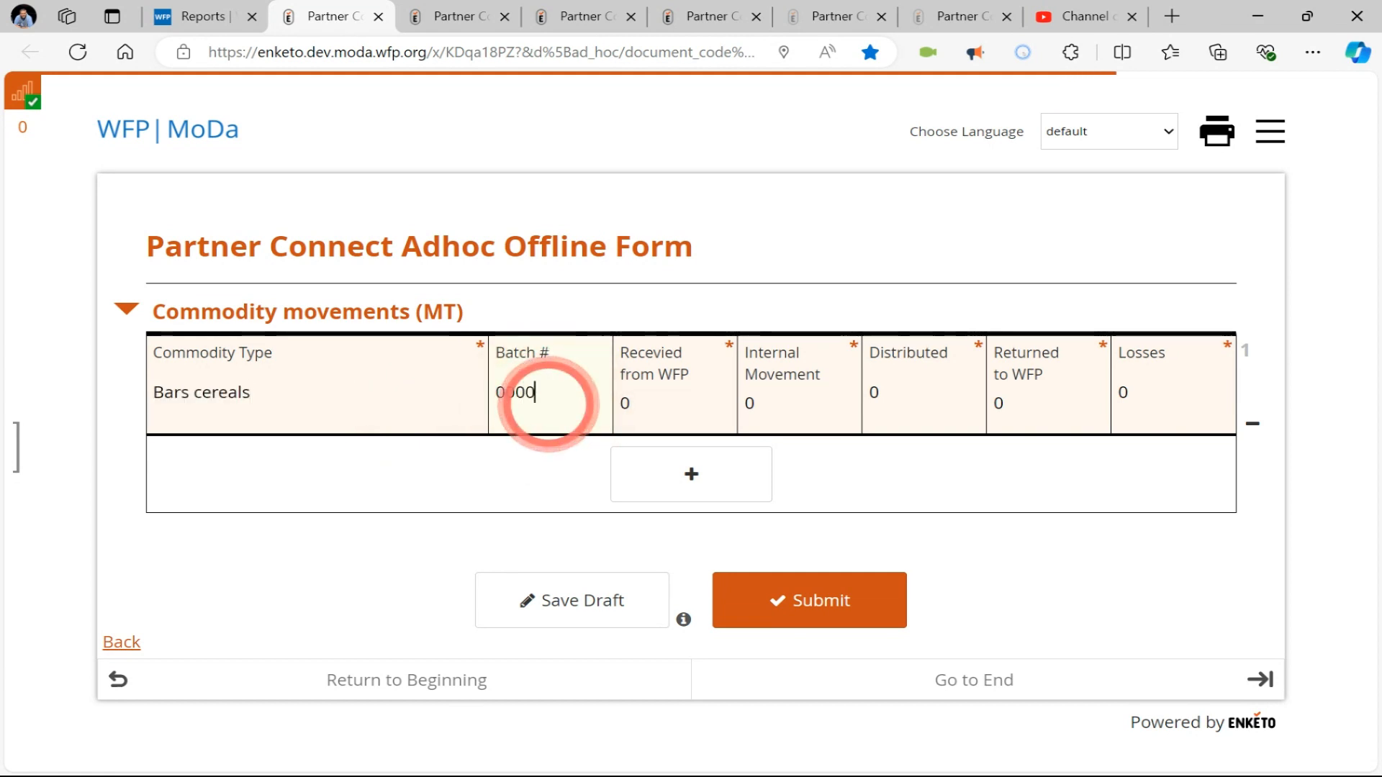
{"action": "type", "text": "000032123"}
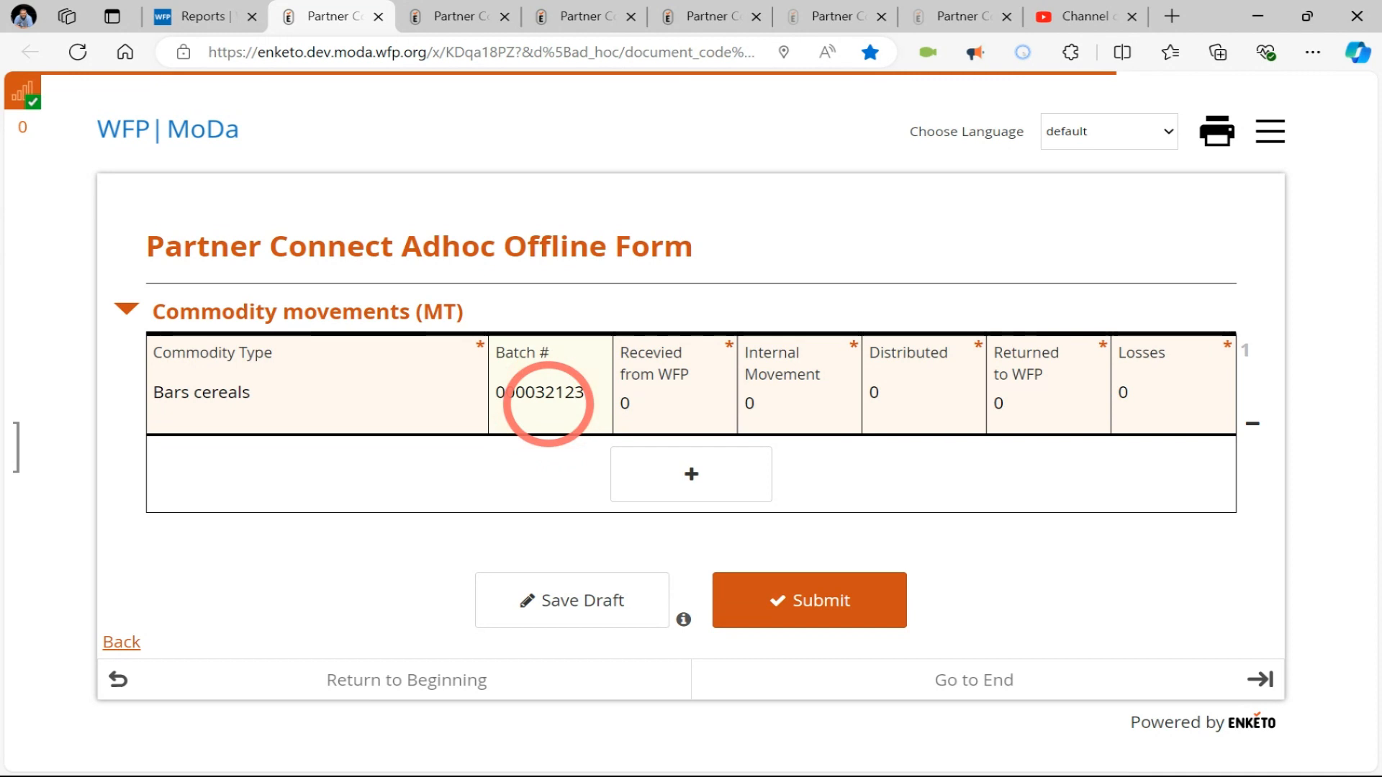
{"action": "left_click", "coordinate": [820, 475]}
{"action": "left_click", "coordinate": [554, 385]}
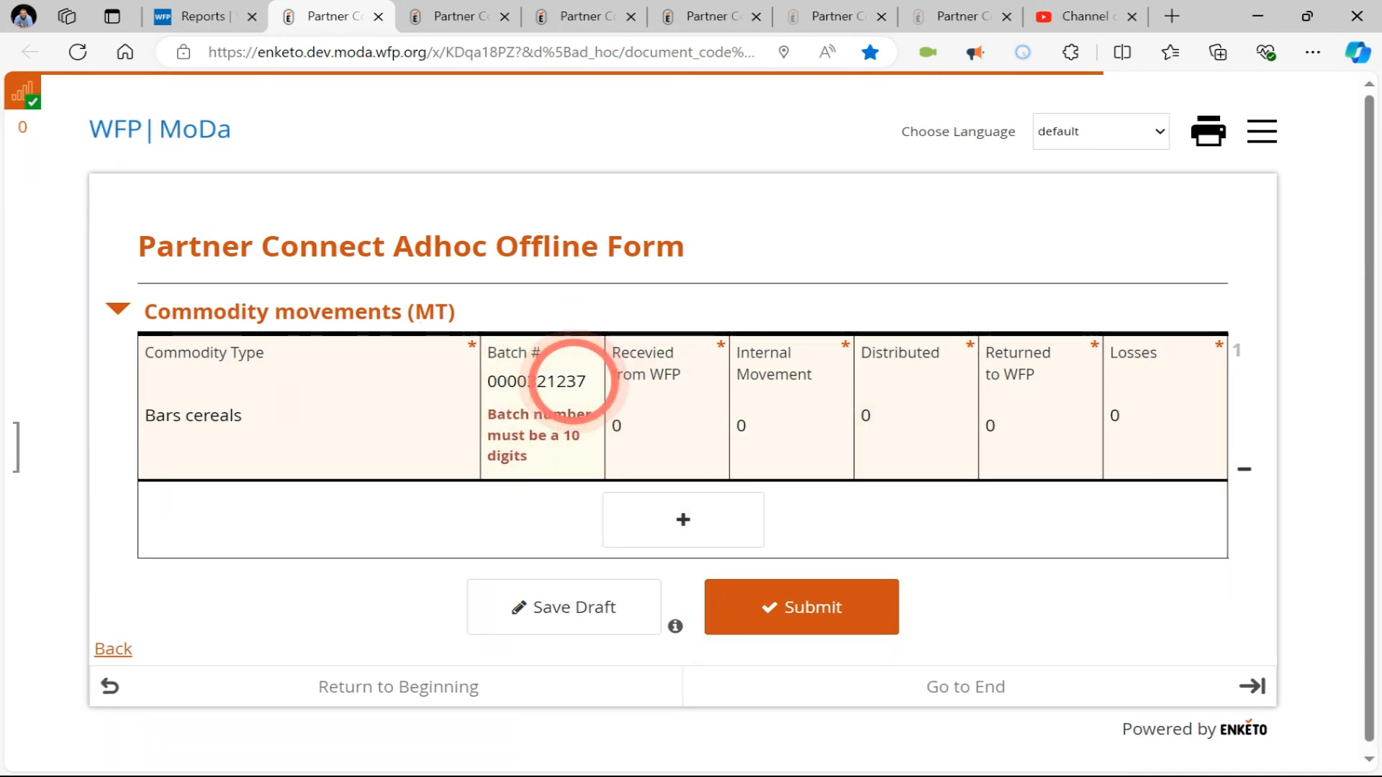
Set the Bars cereals row to 2 MT received from WFP and 2 MT distributed
{"action": "left_click", "coordinate": [648, 403]}
{"action": "type", "text": "2"}
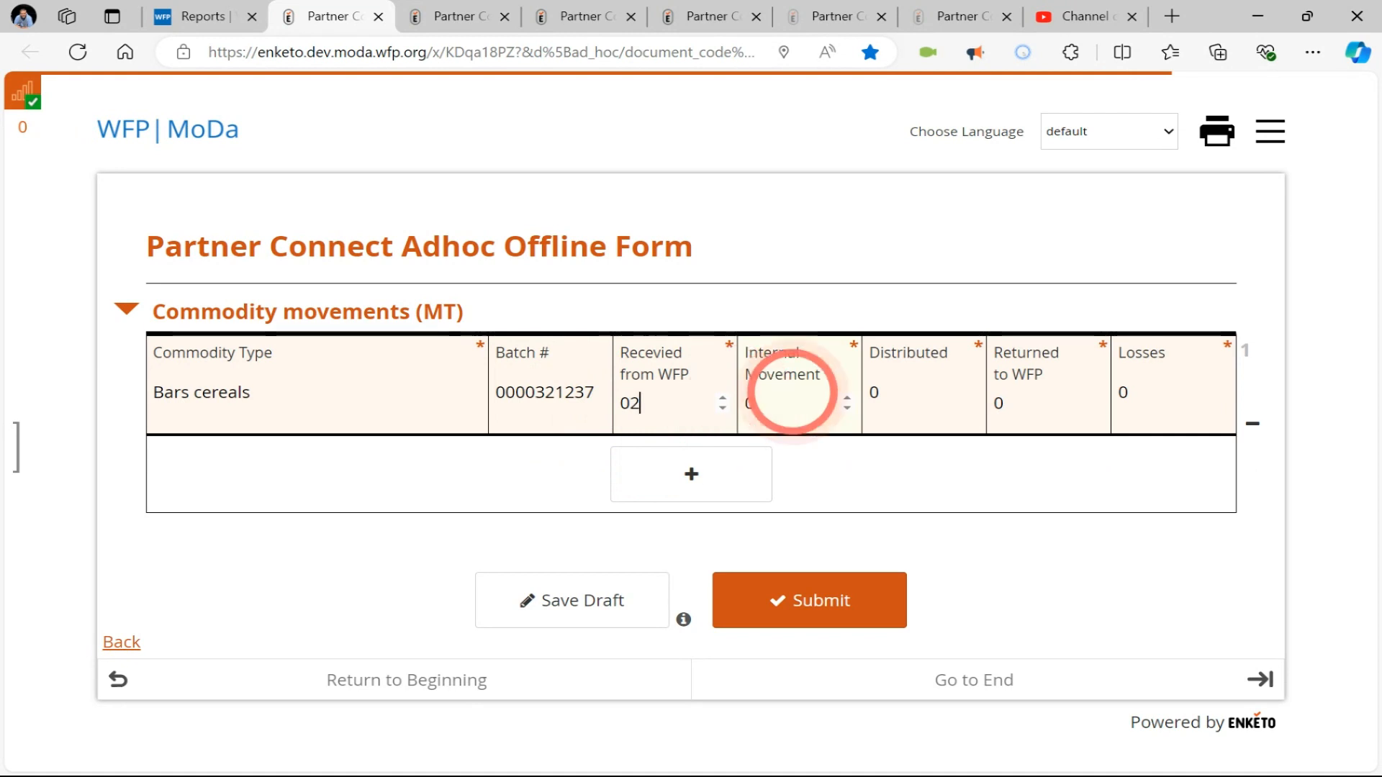
{"action": "left_click", "coordinate": [889, 395]}
{"action": "type", "text": "2"}
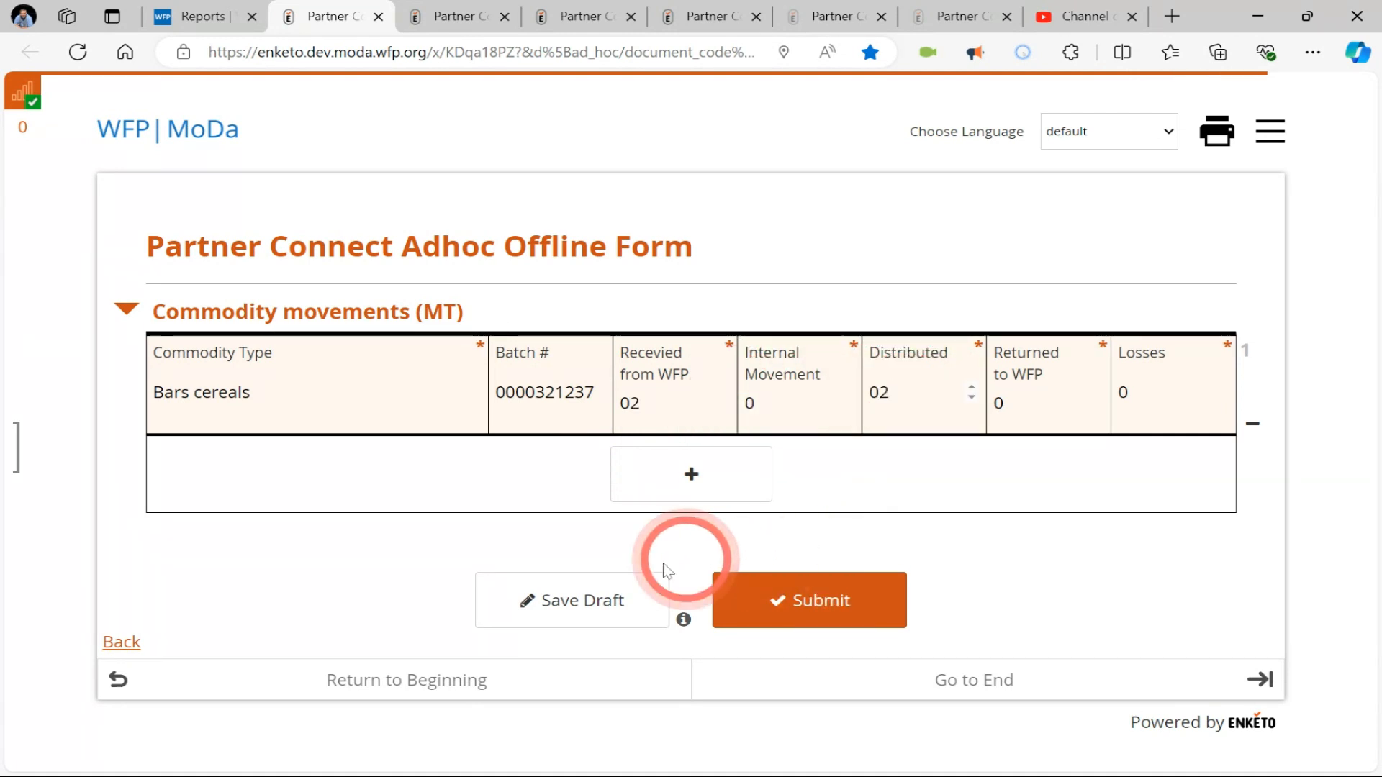
Save the record as a draft named "nyagurusu jun Stun" and close it
{"action": "left_click", "coordinate": [576, 594]}
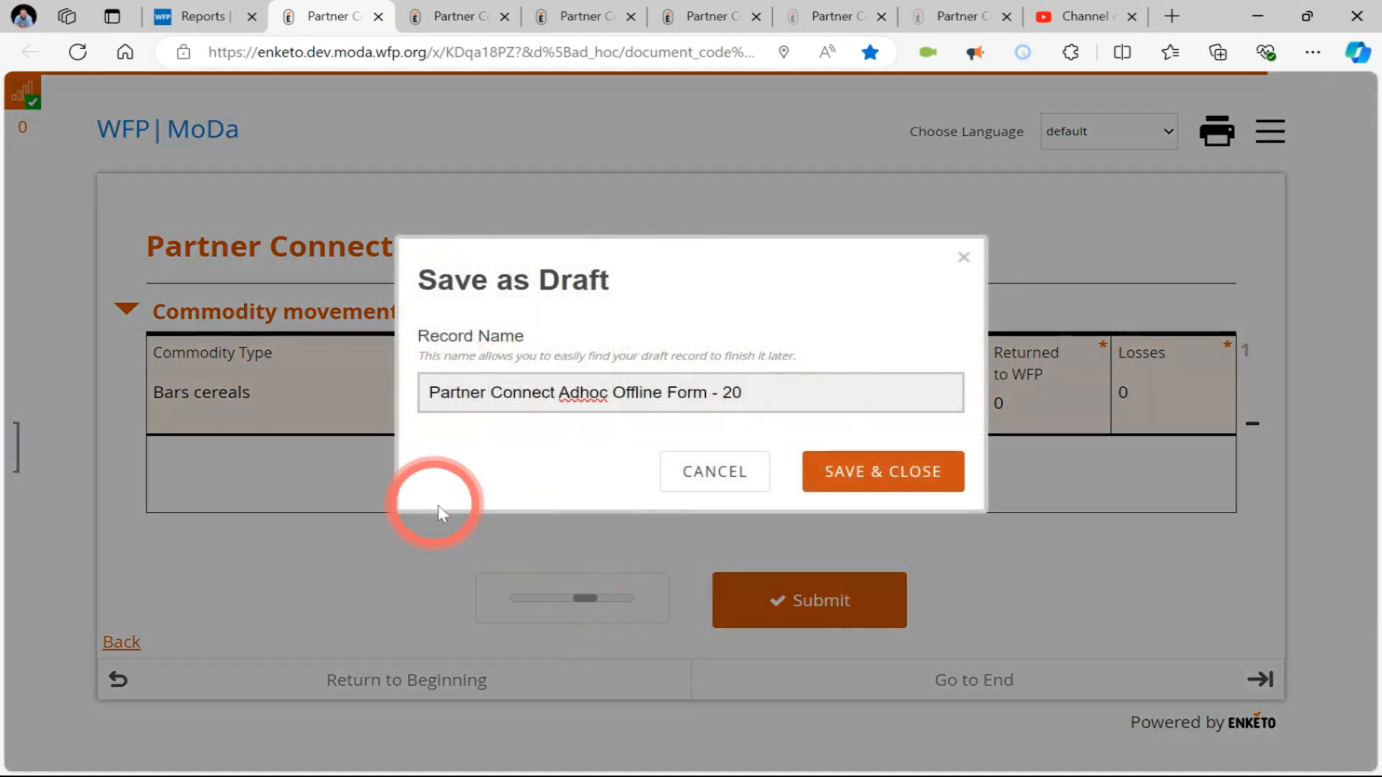
{"action": "left_click_drag", "start_coordinate": [765, 395], "coordinate": [374, 430]}
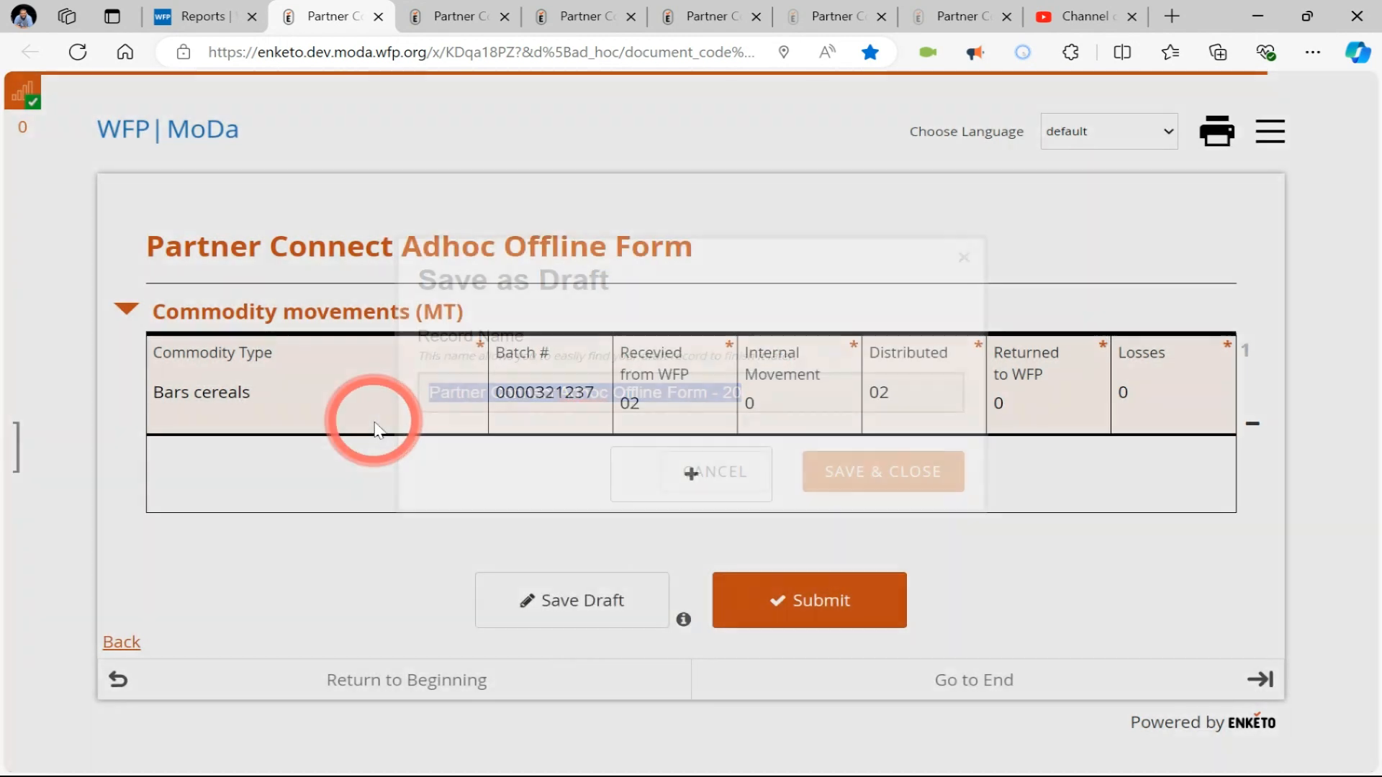
{"action": "left_click", "coordinate": [608, 590]}
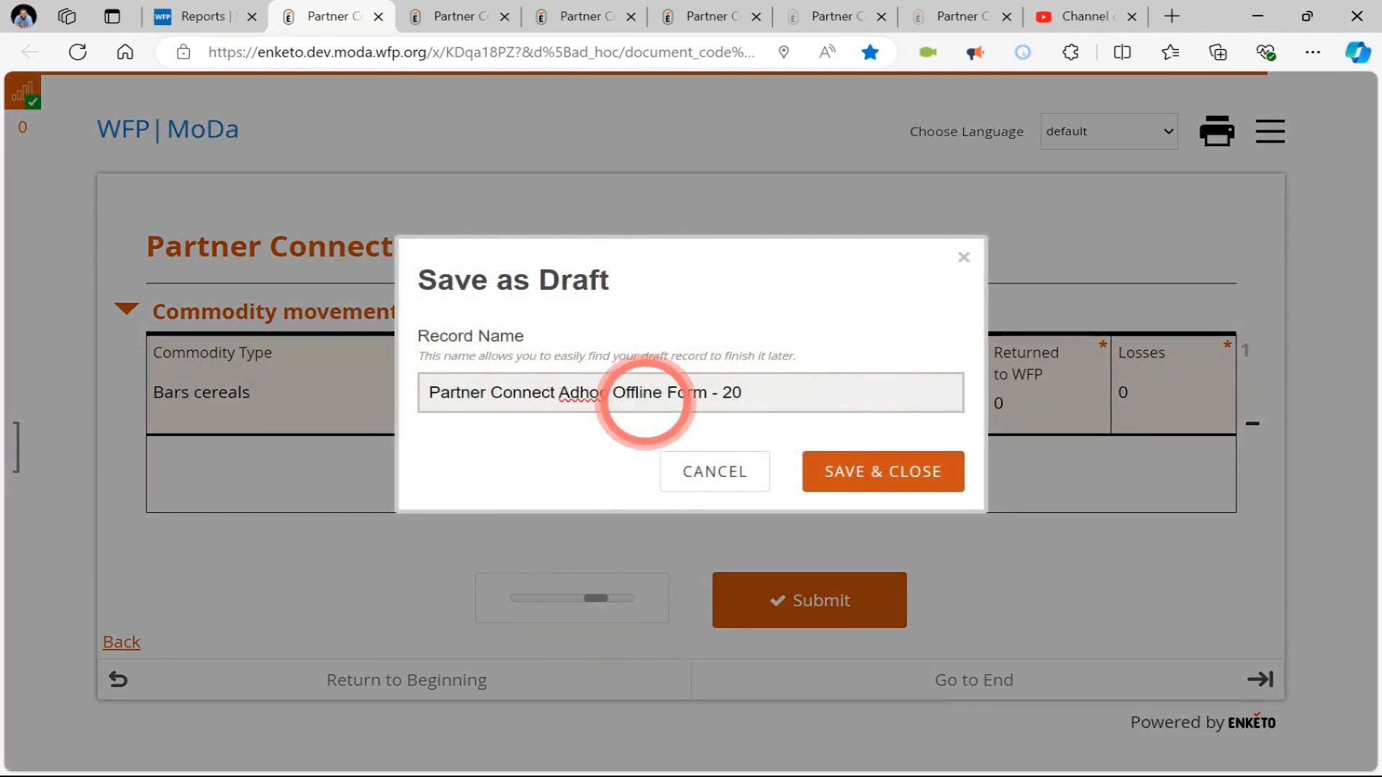
{"action": "left_click", "coordinate": [643, 393]}
{"action": "triple_click", "coordinate": [645, 400]}
{"action": "type", "text": "nyagurusu"}
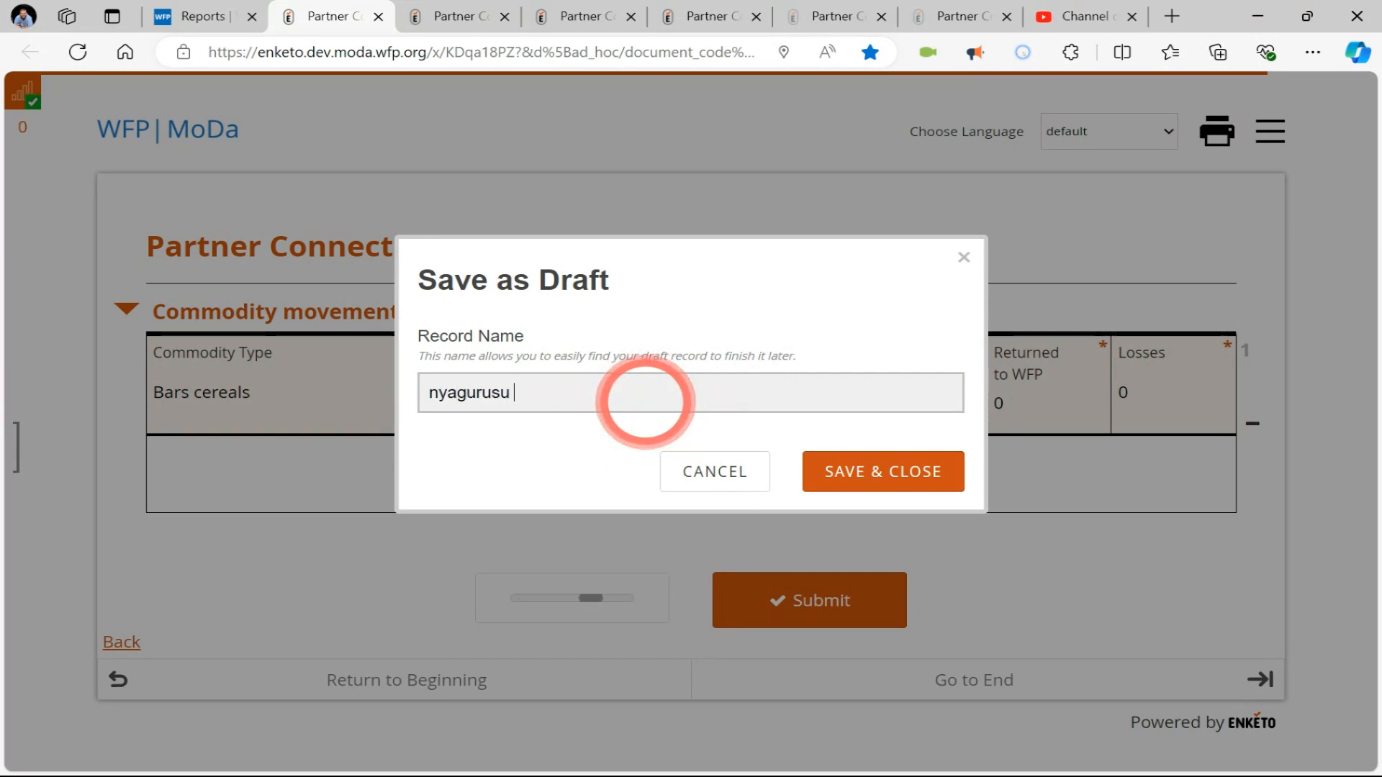
{"action": "type", "text": " jun Stun"}
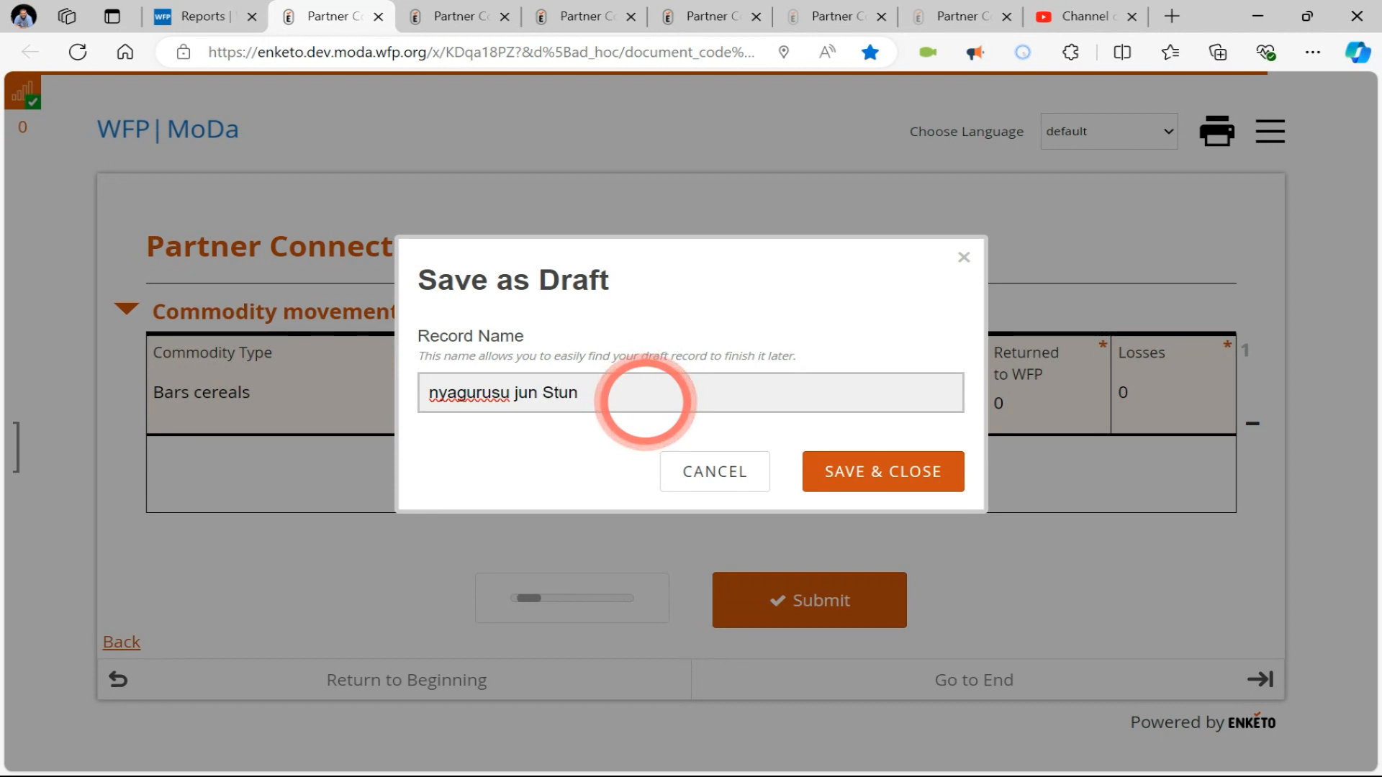
{"action": "left_click", "coordinate": [889, 477]}
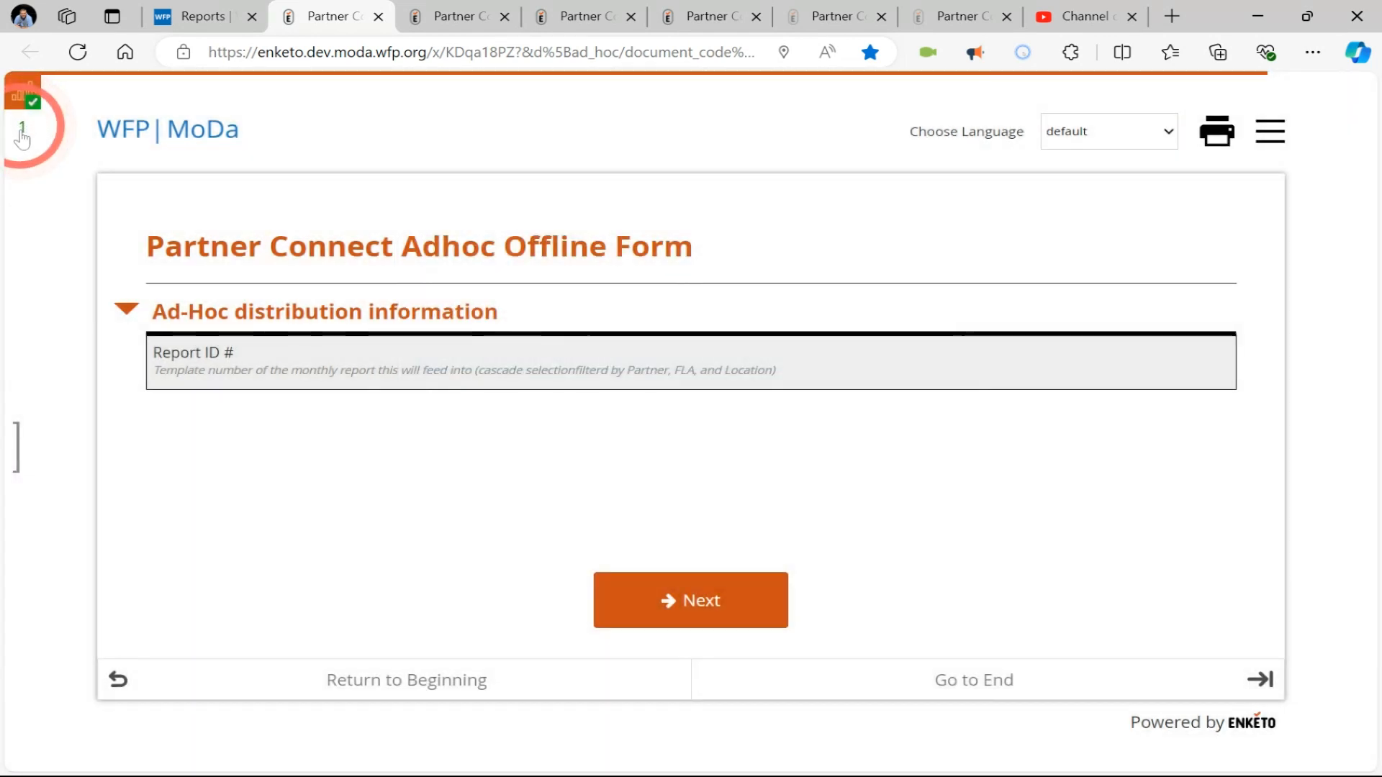
Reopen the "nyagurusu jun Stun" draft from the queue, go through its distribution and participants pages, and submit the record
{"action": "left_click", "coordinate": [23, 134]}
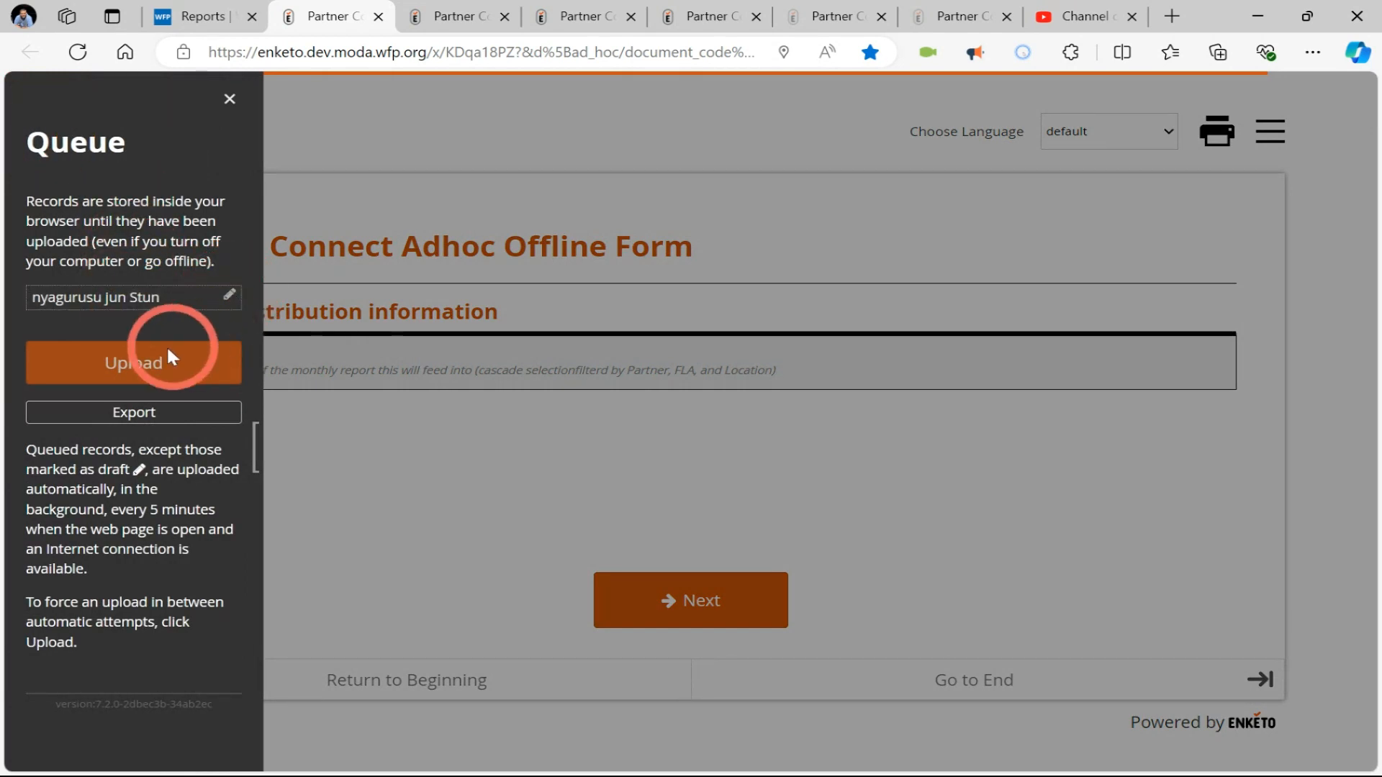
{"action": "left_click", "coordinate": [136, 314]}
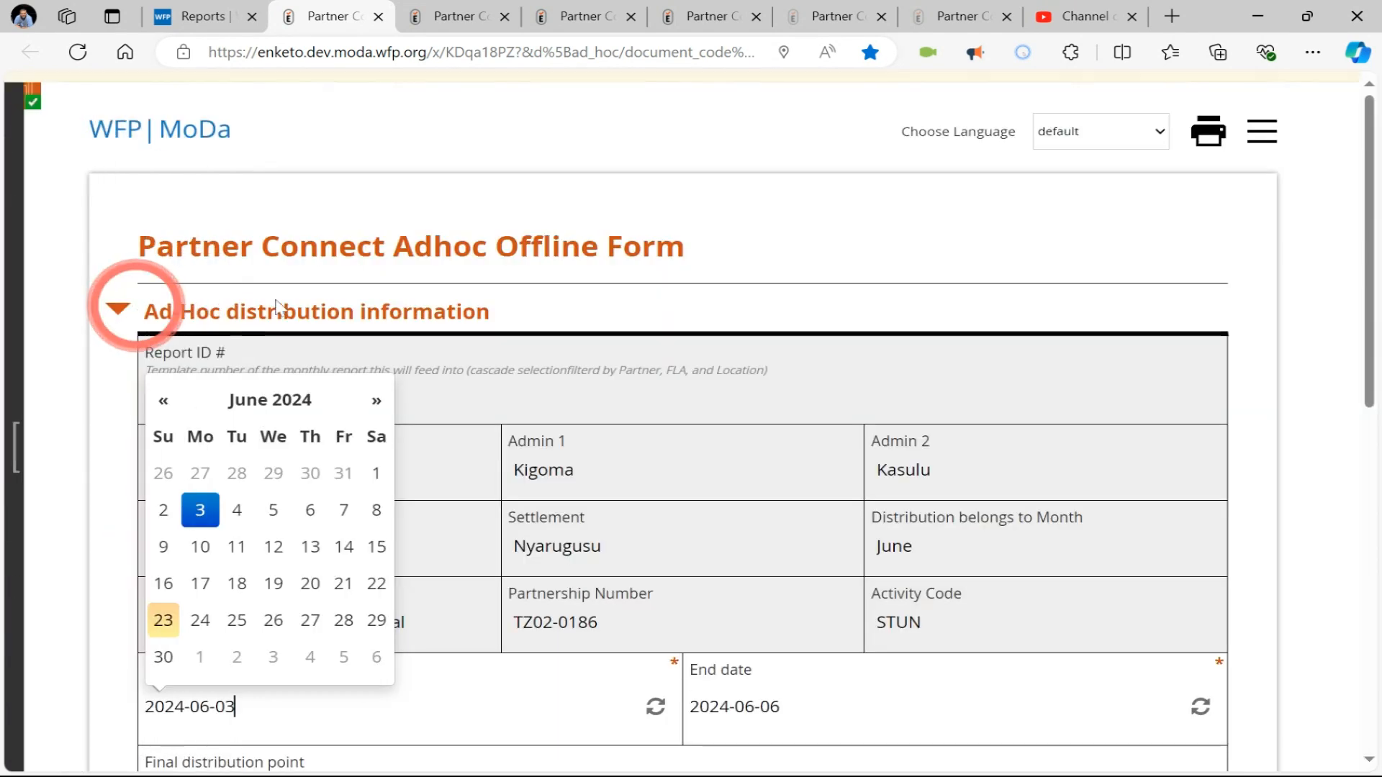
{"action": "scroll", "coordinate": [750, 247], "scroll_direction": "down", "scroll_amount": 4}
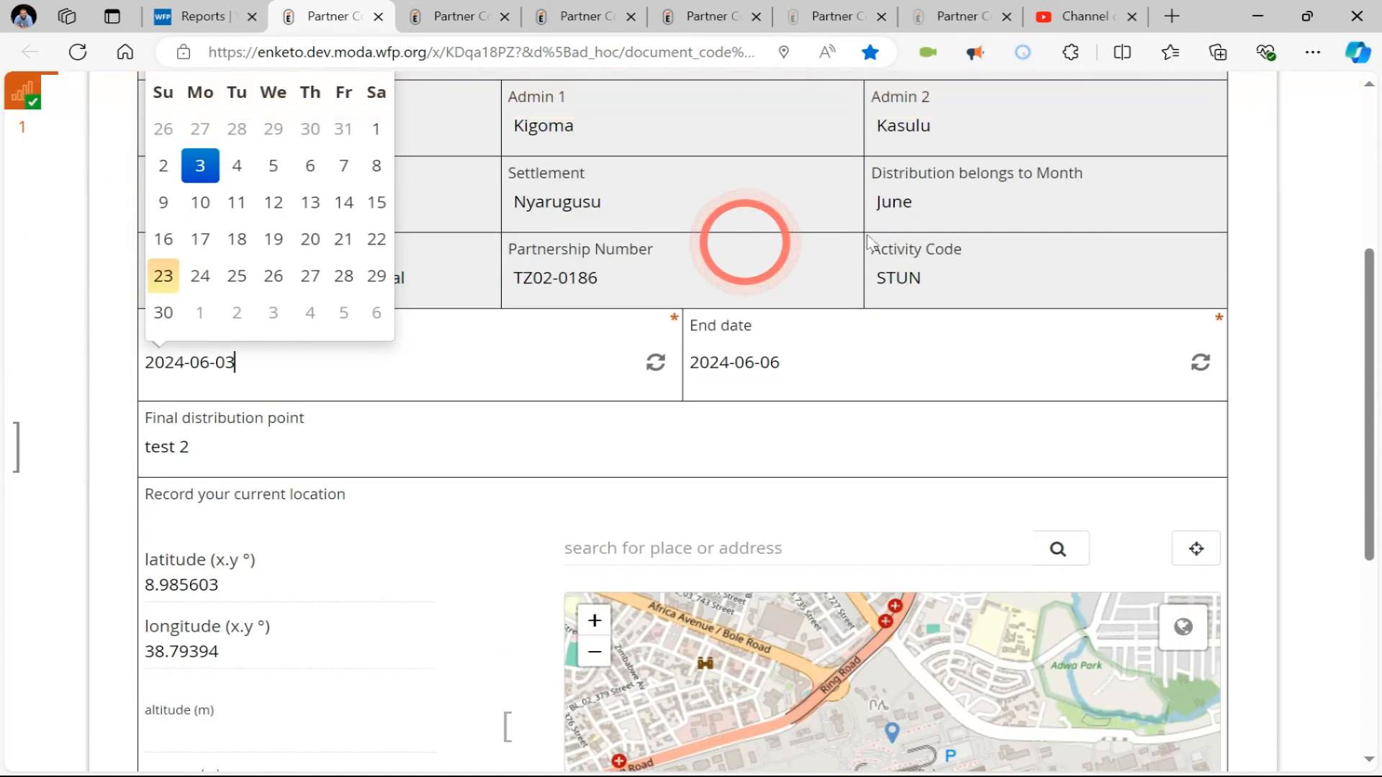
{"action": "scroll", "coordinate": [1034, 293], "scroll_direction": "down", "scroll_amount": 5}
{"action": "left_click", "coordinate": [668, 626]}
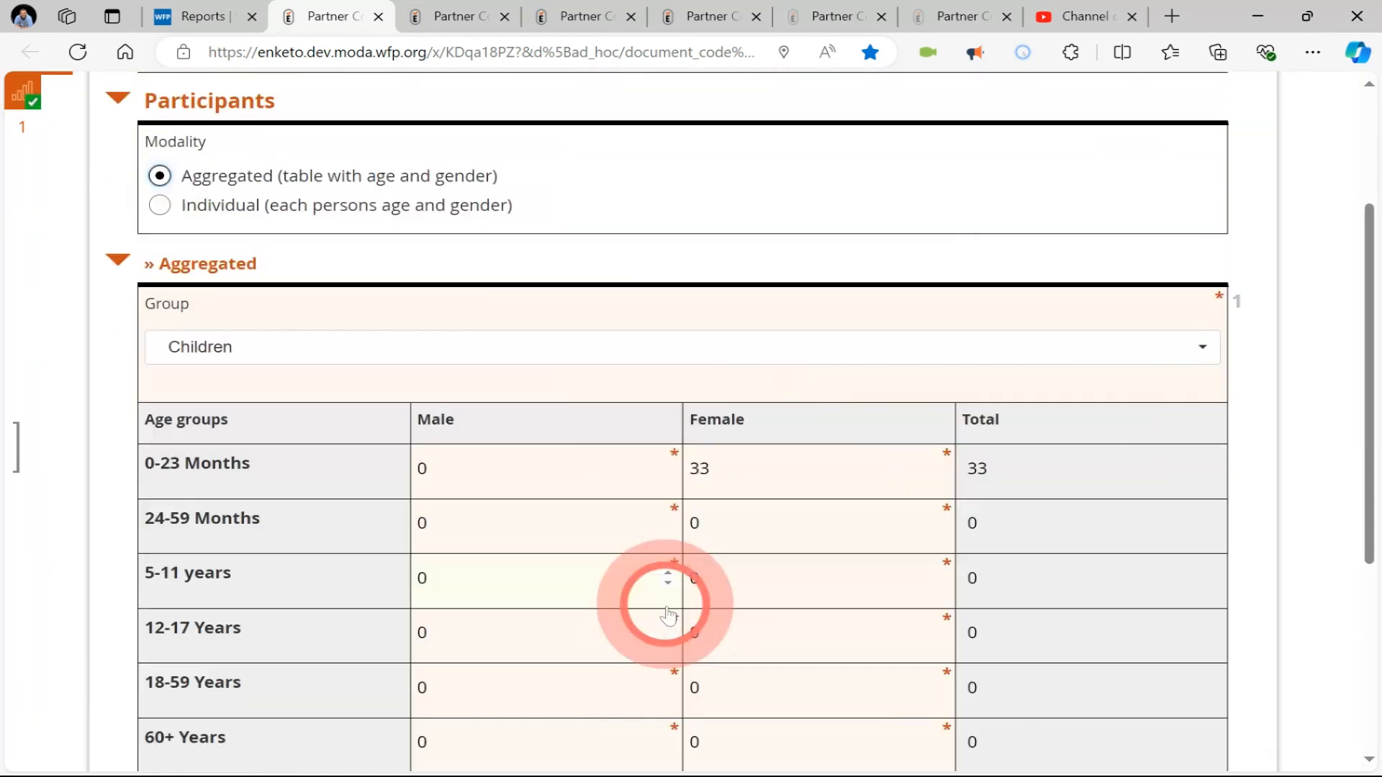
{"action": "scroll", "coordinate": [905, 501], "scroll_direction": "down", "scroll_amount": 5}
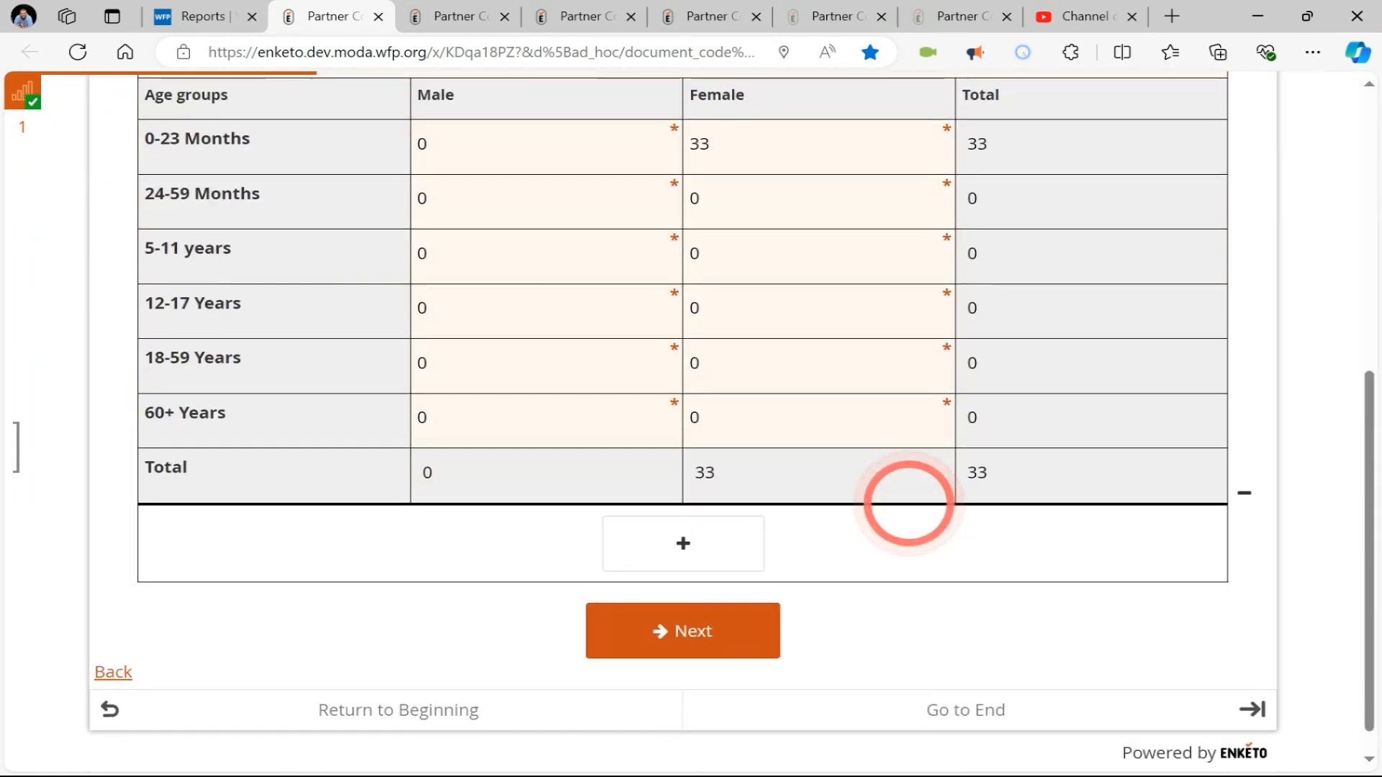
{"action": "left_click", "coordinate": [701, 608]}
{"action": "left_click", "coordinate": [797, 582]}
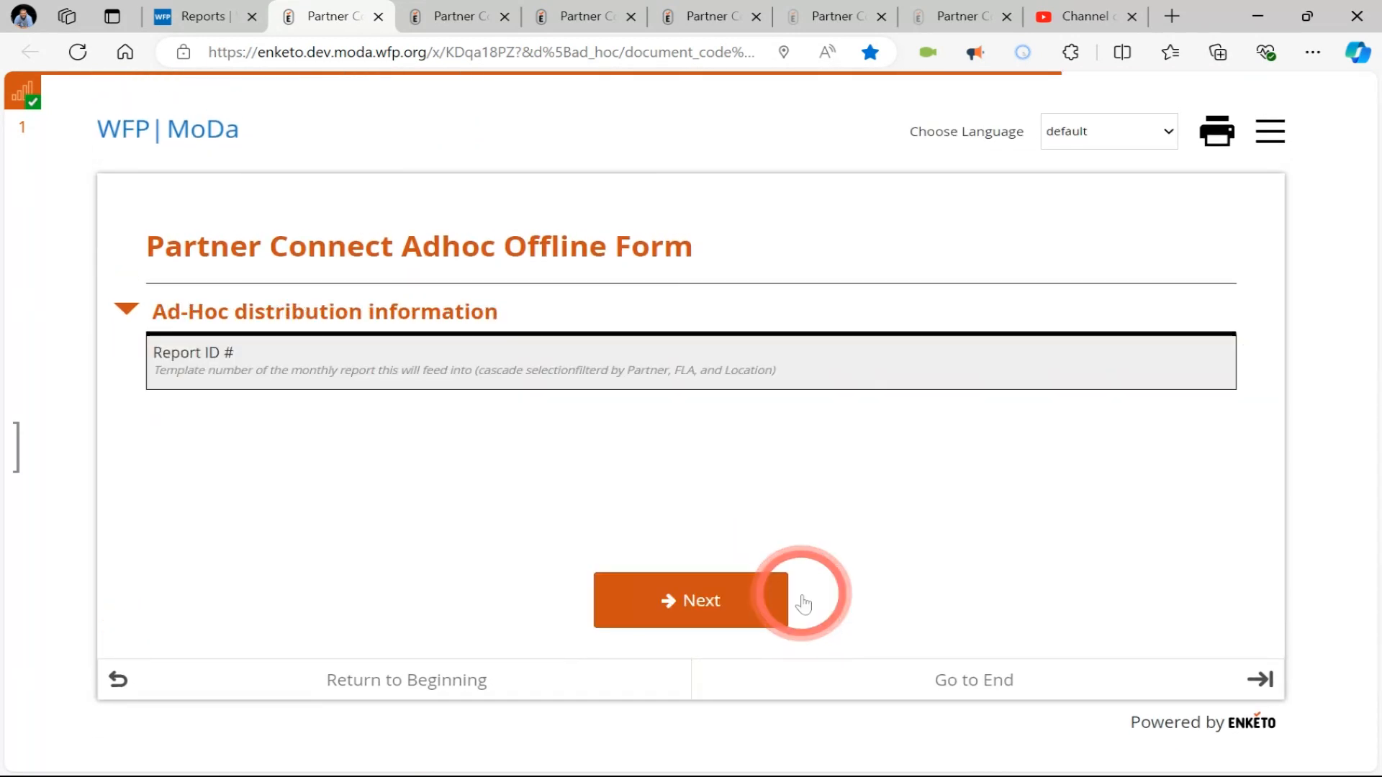
Reload the offline form and discard the unsaved record
{"action": "left_click", "coordinate": [92, 38]}
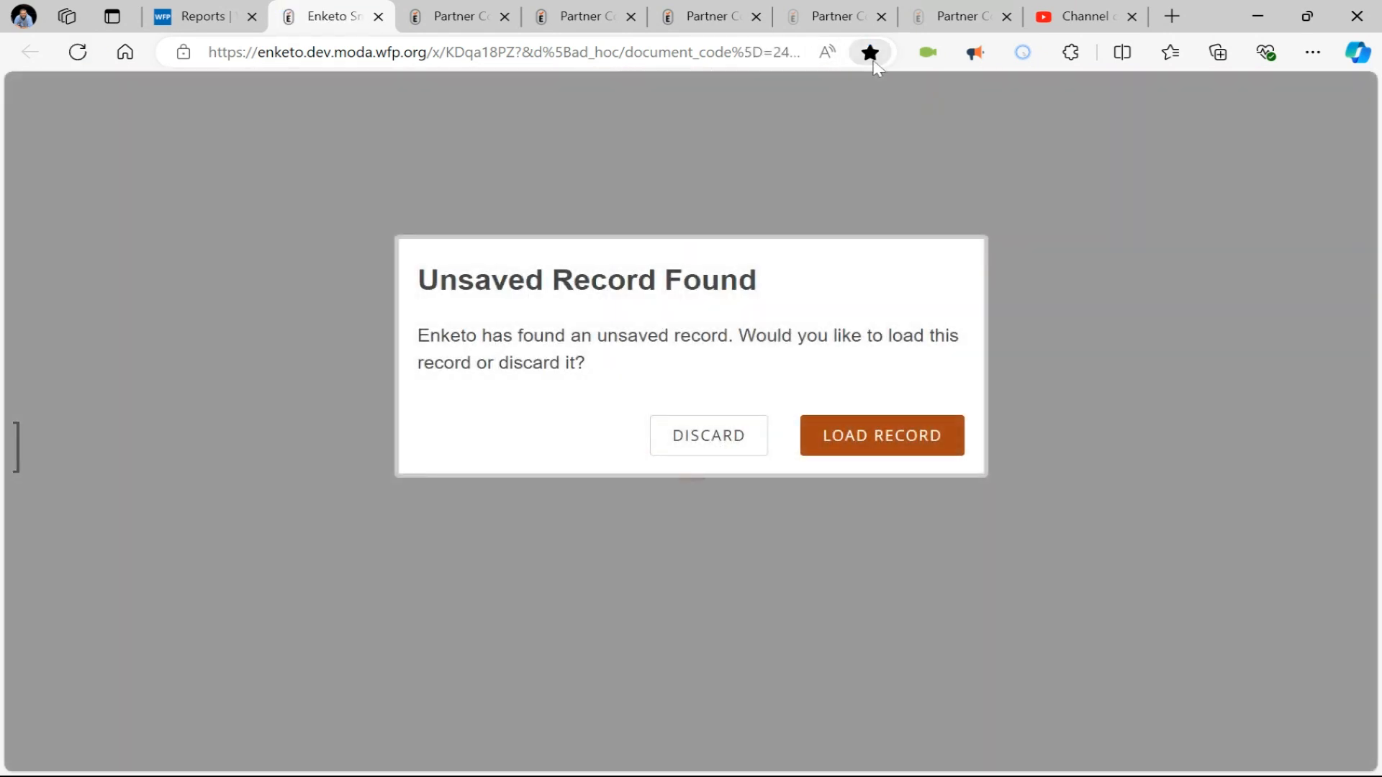
{"action": "left_click", "coordinate": [873, 62]}
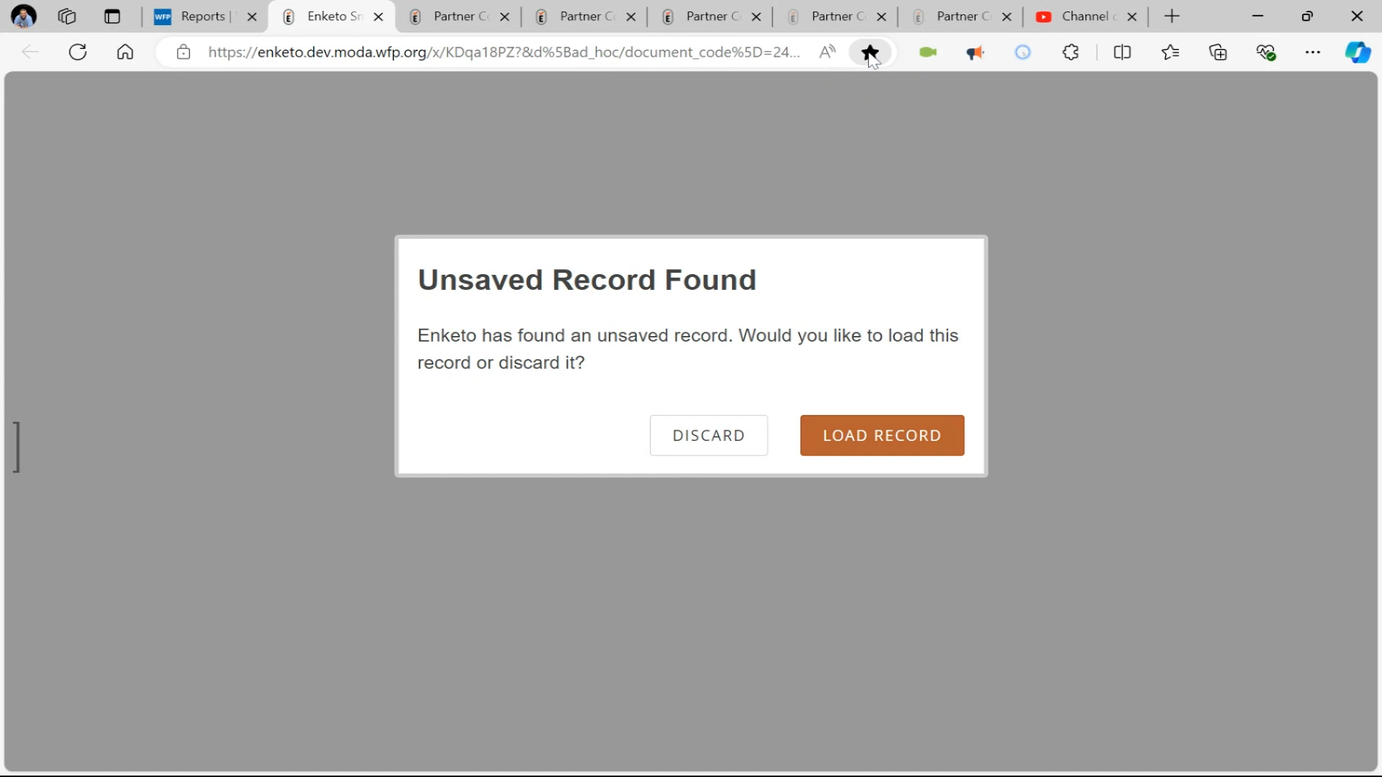
{"action": "left_click", "coordinate": [709, 434]}
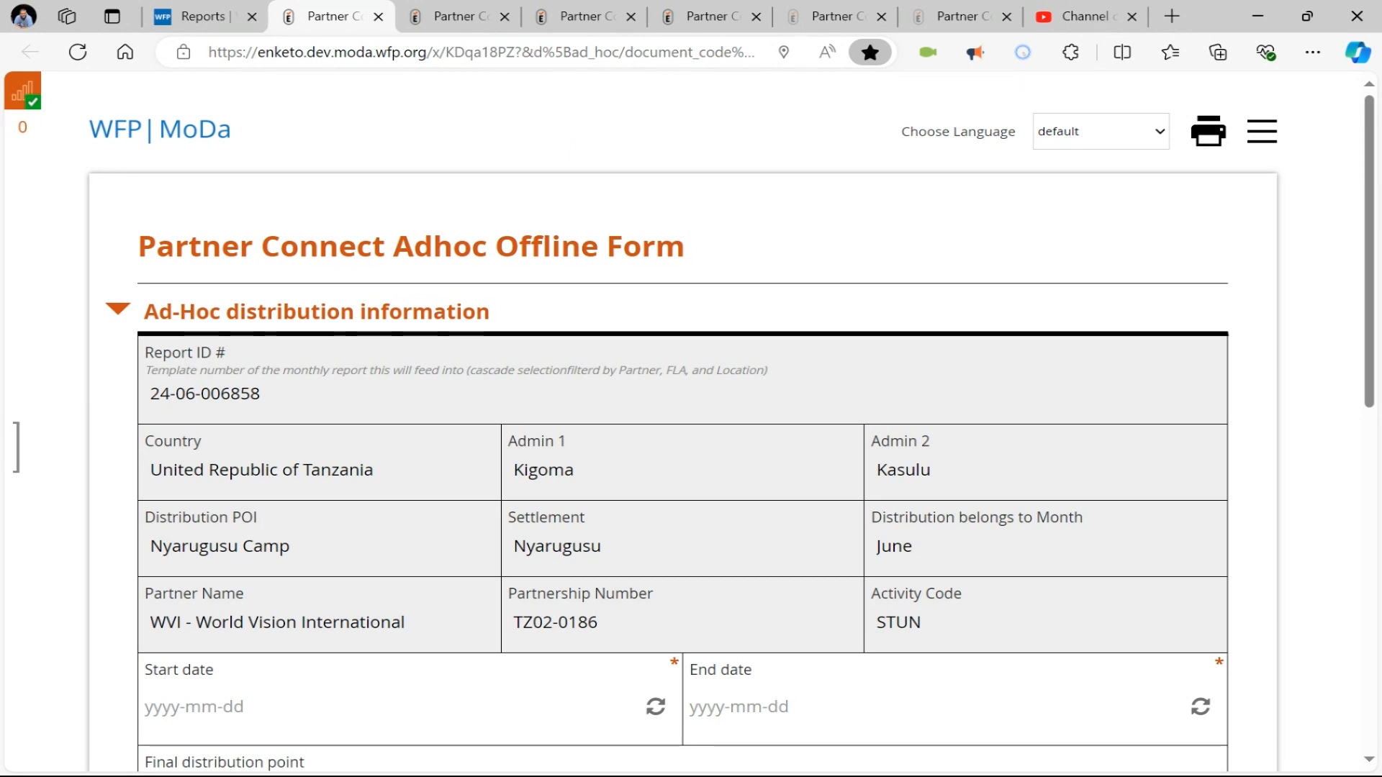
Look up "offline" in a new browser tab and open the suggested Partner Connect Adhoc Offline Form
{"action": "left_click", "coordinate": [1172, 16]}
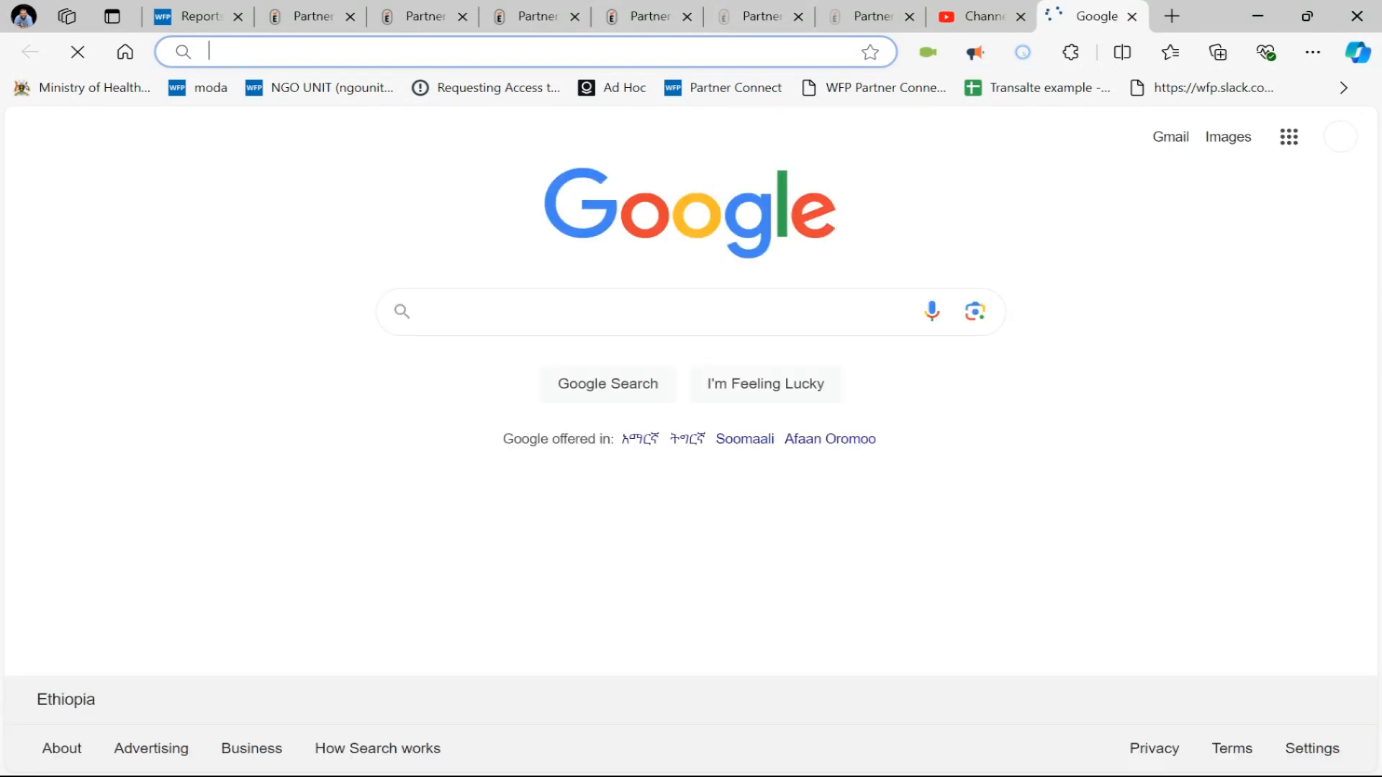
{"action": "type", "text": "offline"}
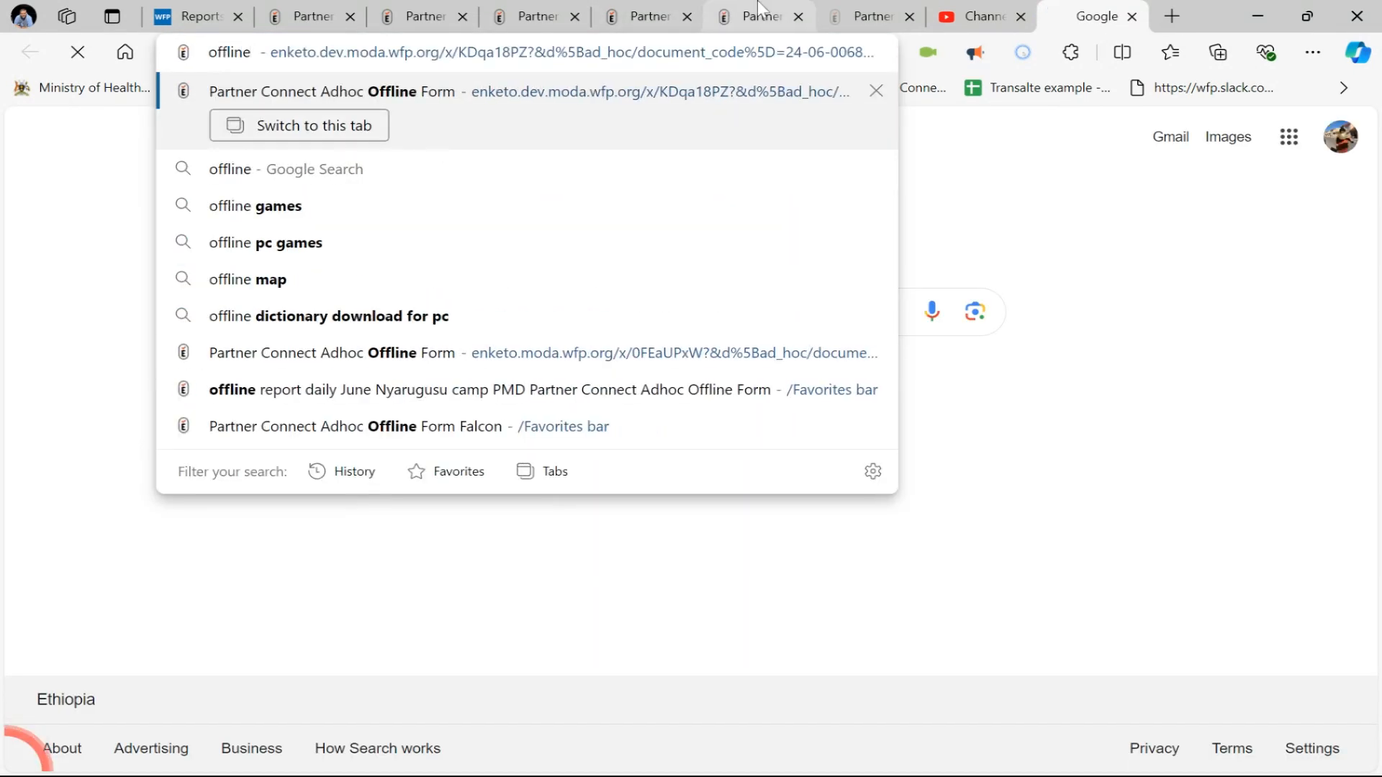
{"action": "left_click", "coordinate": [524, 98]}
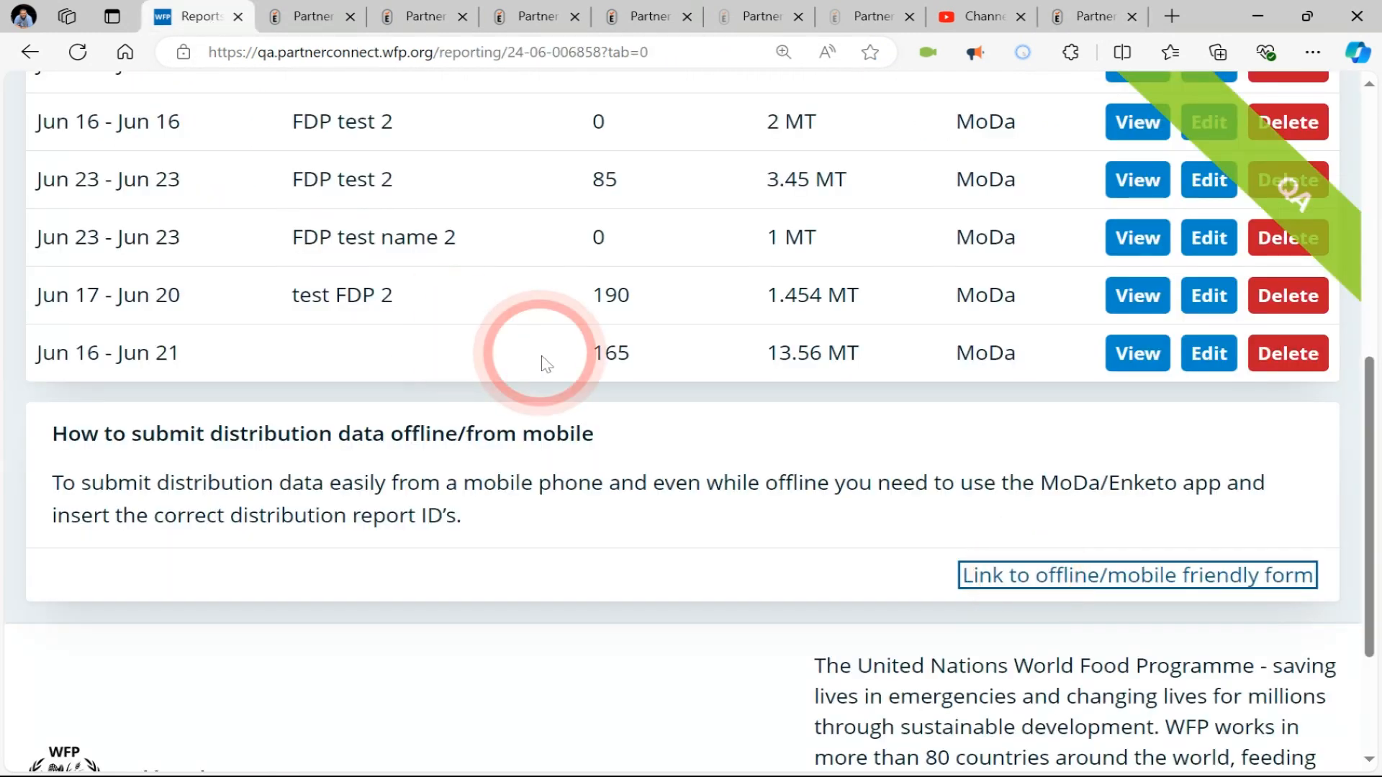
Switch to the June 2024 distribution report in Partner Connect and review its details and the list of daily submissions
{"action": "scroll", "coordinate": [547, 363], "scroll_direction": "up", "scroll_amount": 5}
{"action": "scroll", "coordinate": [545, 364], "scroll_direction": "up", "scroll_amount": 5}
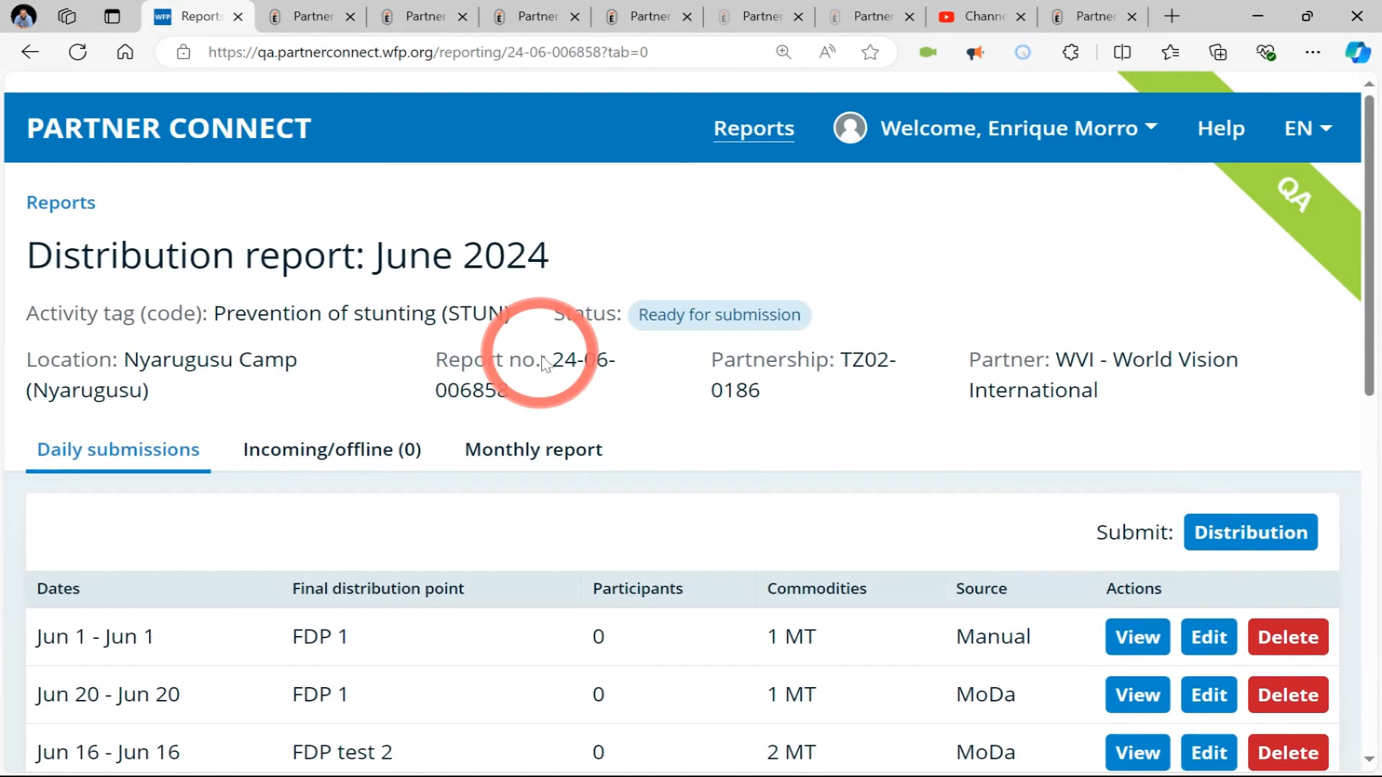
{"action": "scroll", "coordinate": [834, 344], "scroll_direction": "down", "scroll_amount": 8}
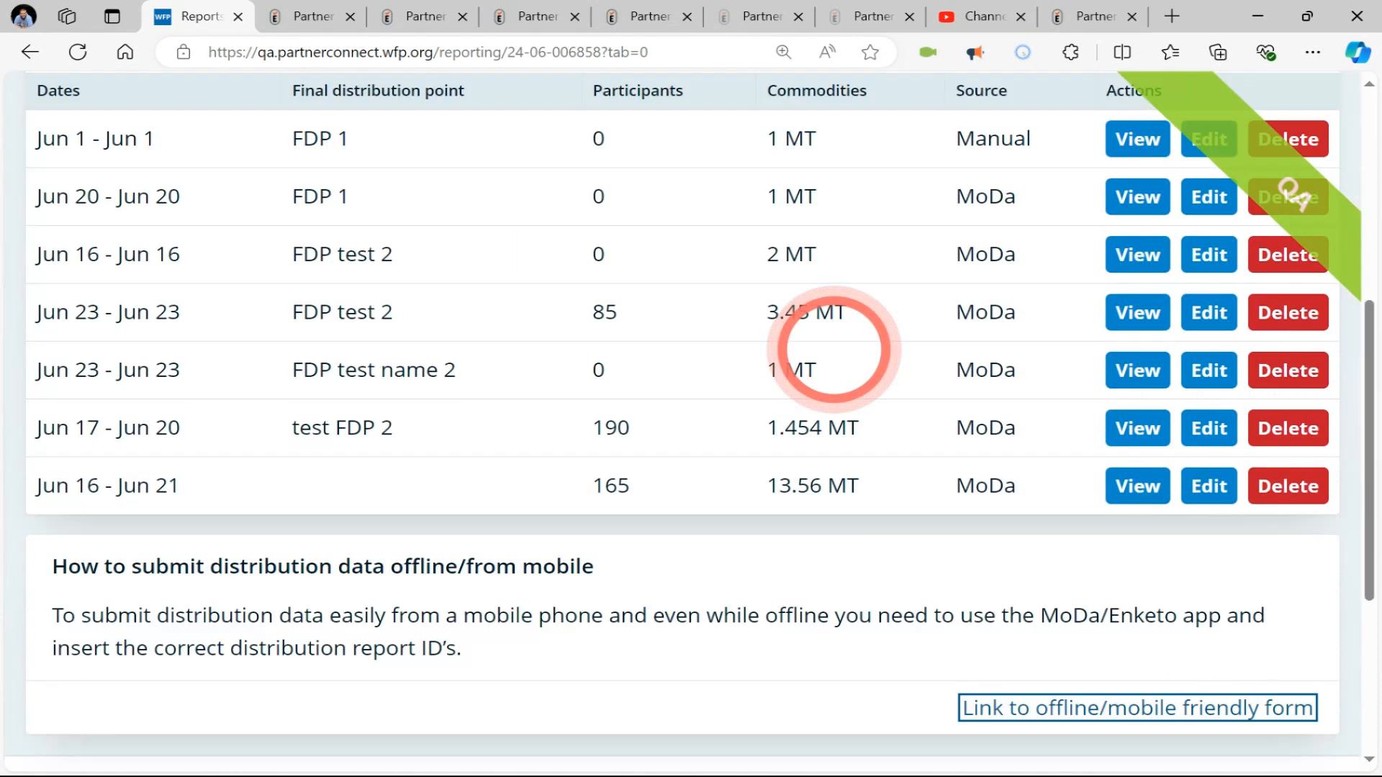
{"action": "scroll", "coordinate": [832, 342], "scroll_direction": "up", "scroll_amount": 6}
{"action": "scroll", "coordinate": [900, 483], "scroll_direction": "down", "scroll_amount": 5}
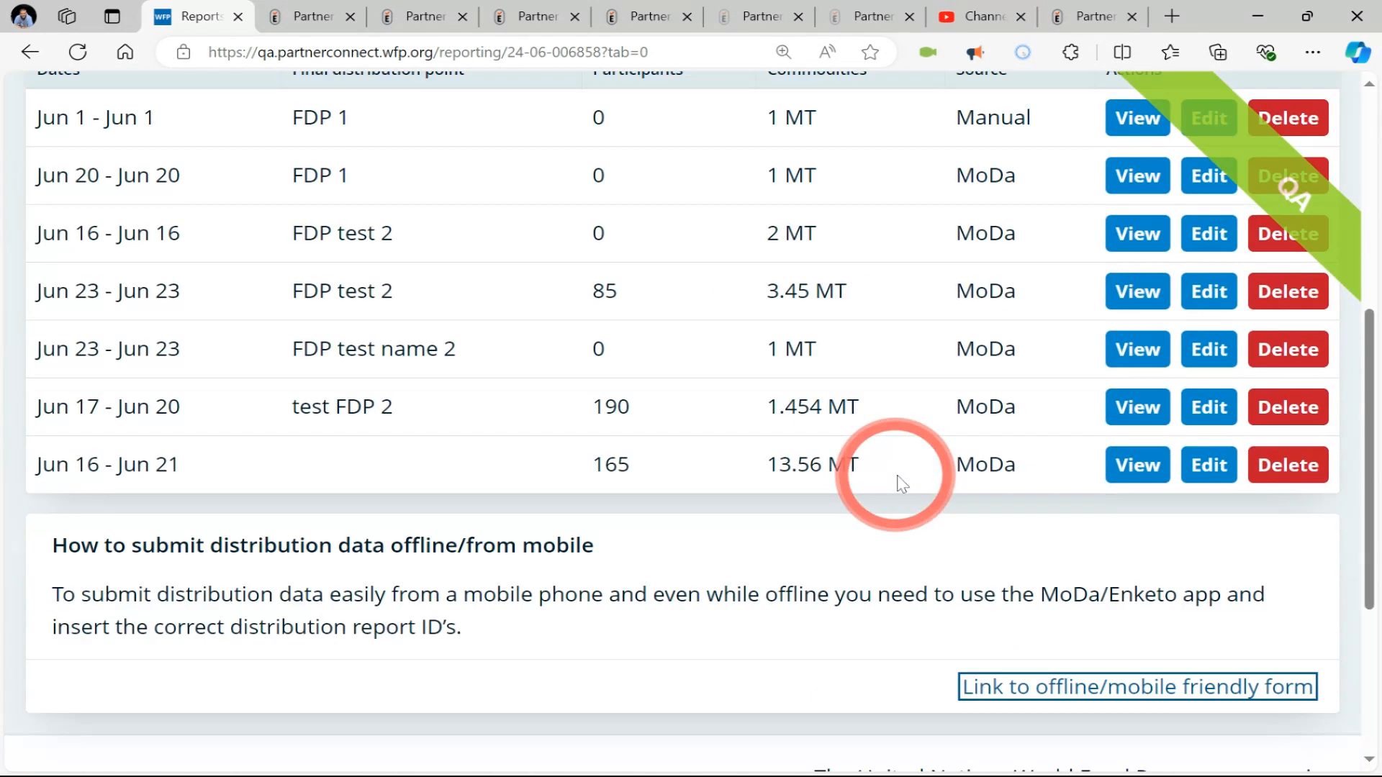
{"action": "scroll", "coordinate": [815, 308], "scroll_direction": "up", "scroll_amount": 5}
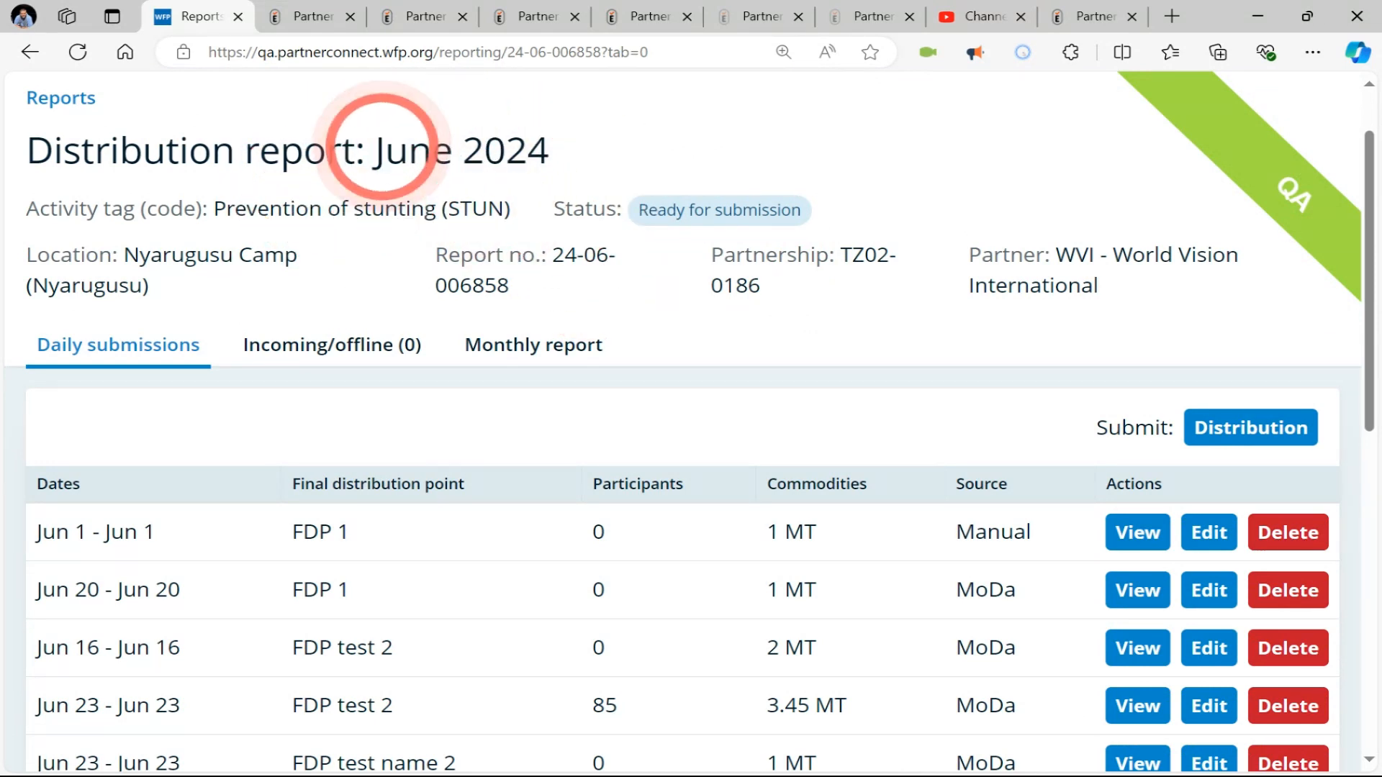
{"action": "left_click_drag", "start_coordinate": [386, 150], "coordinate": [545, 172]}
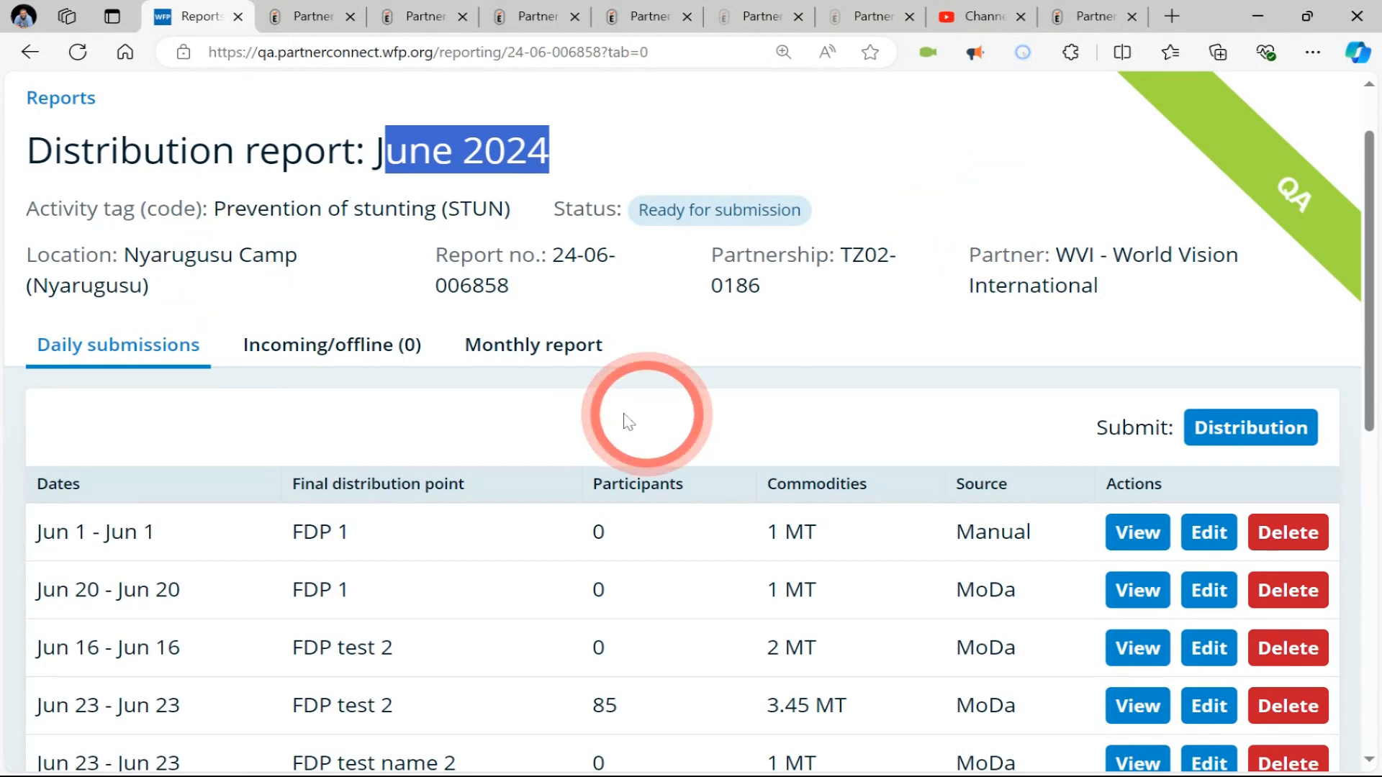
Open the incoming offline distribution of Jun 2 - Jun 4 for conversion and review its participants and commodities
{"action": "left_click", "coordinate": [322, 362]}
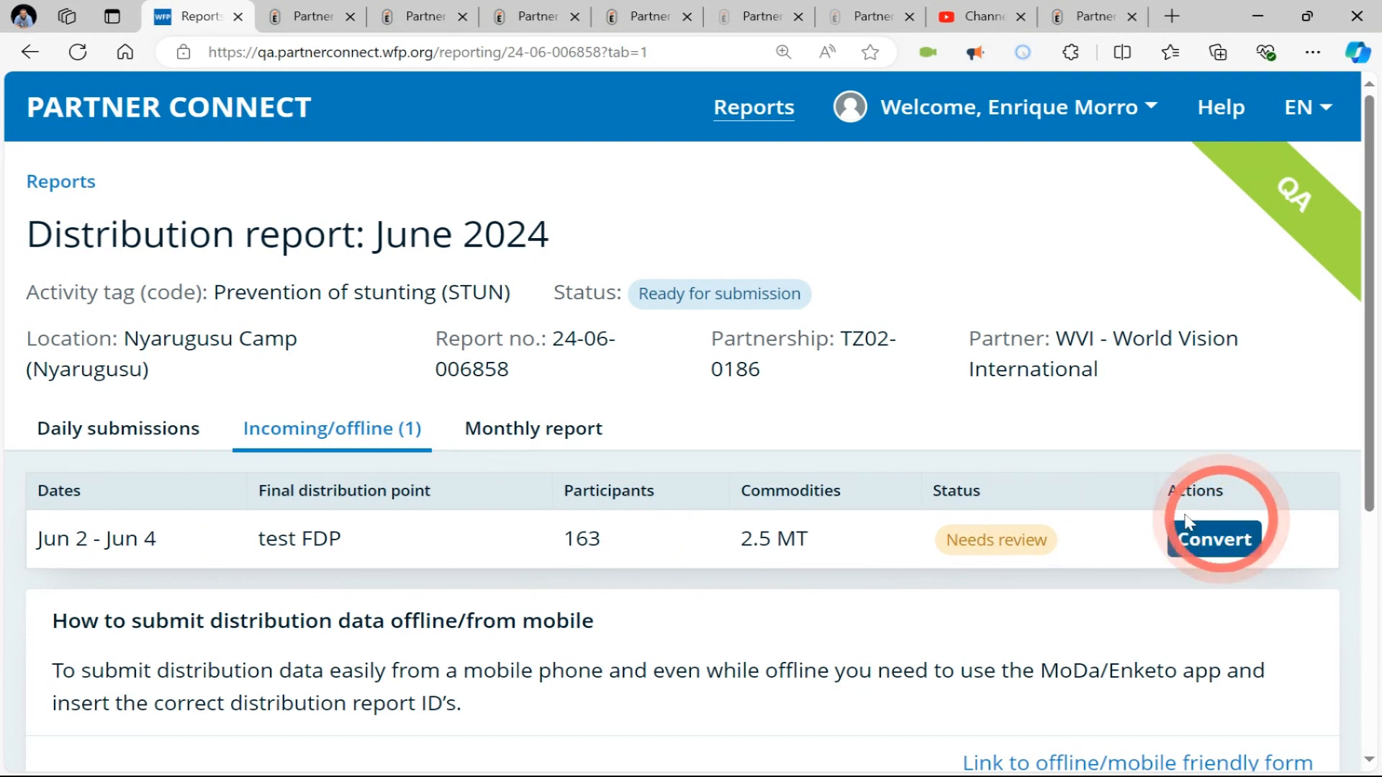
{"action": "left_click", "coordinate": [1235, 554]}
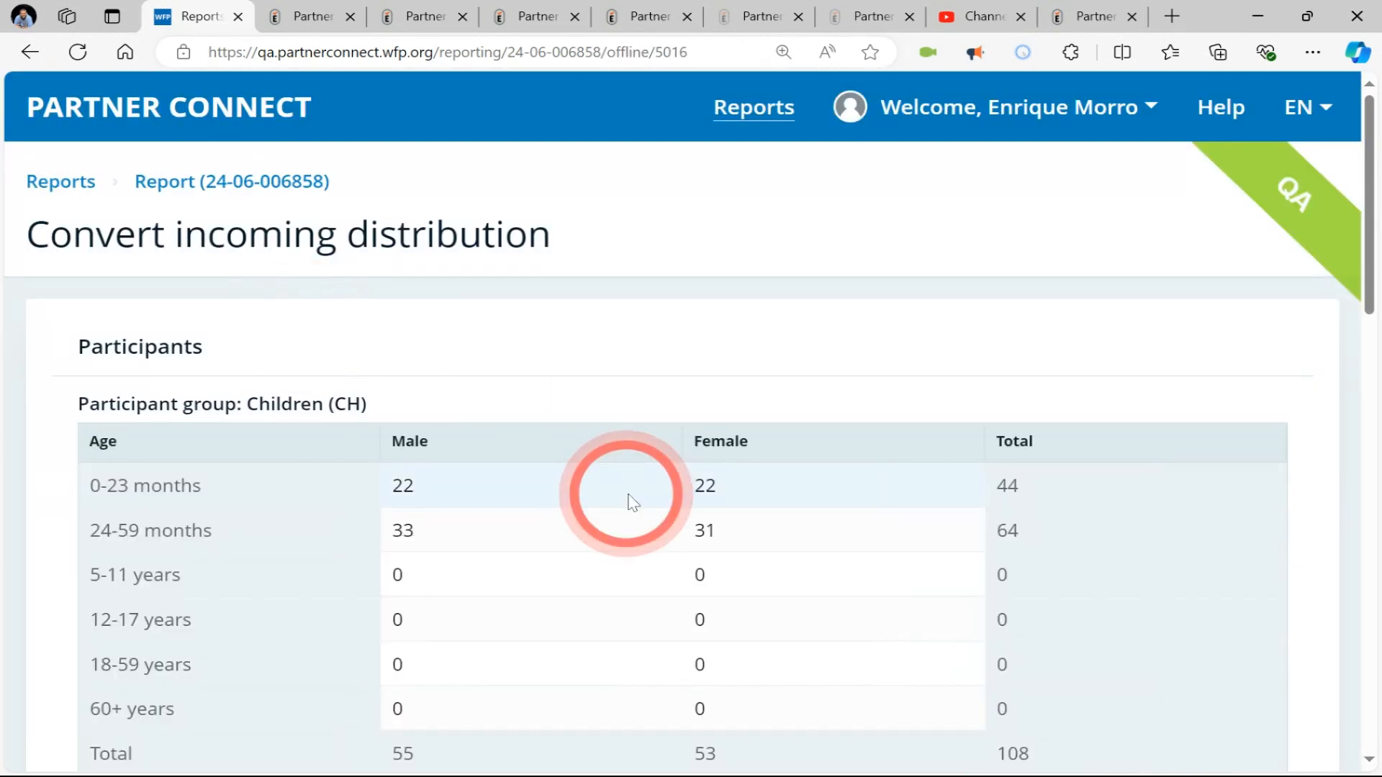
{"action": "scroll", "coordinate": [737, 353], "scroll_direction": "down", "scroll_amount": 3}
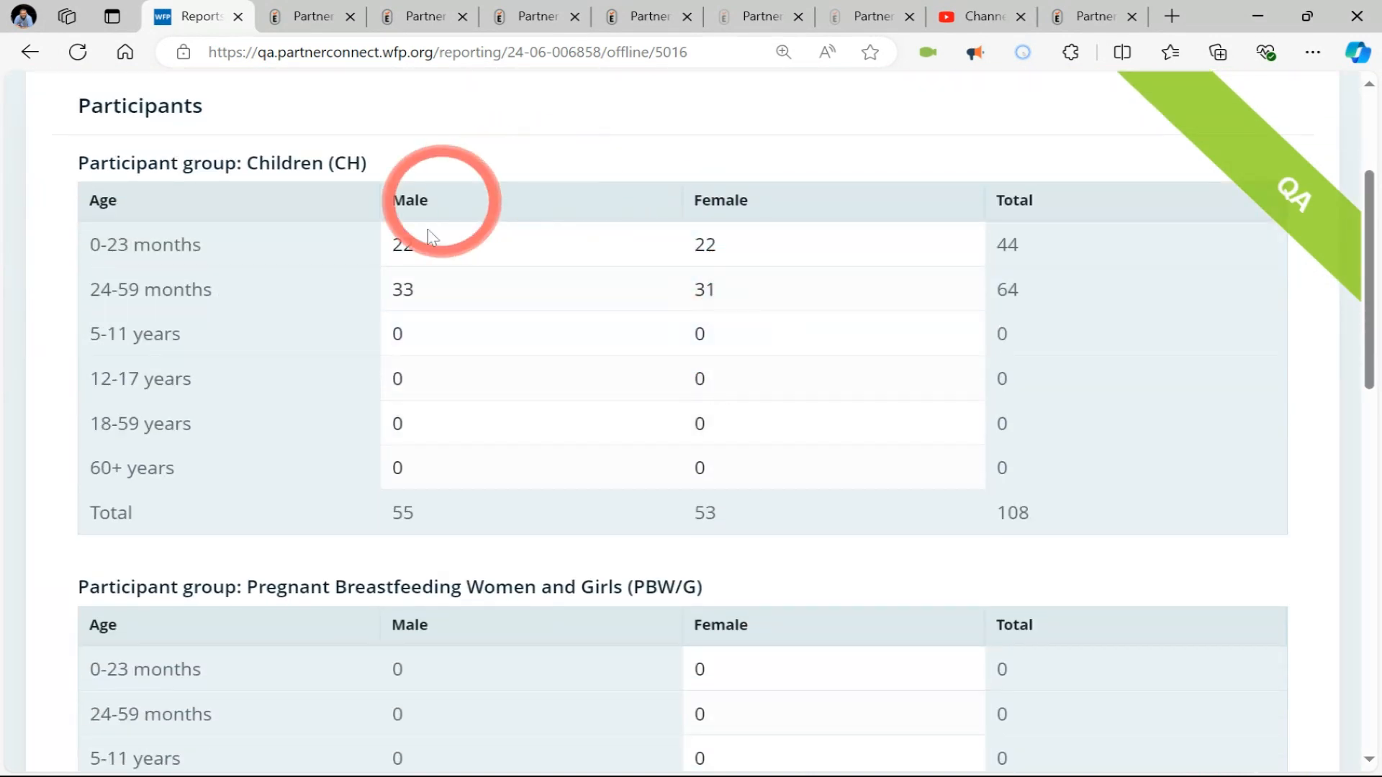
{"action": "scroll", "coordinate": [797, 304], "scroll_direction": "down", "scroll_amount": 5}
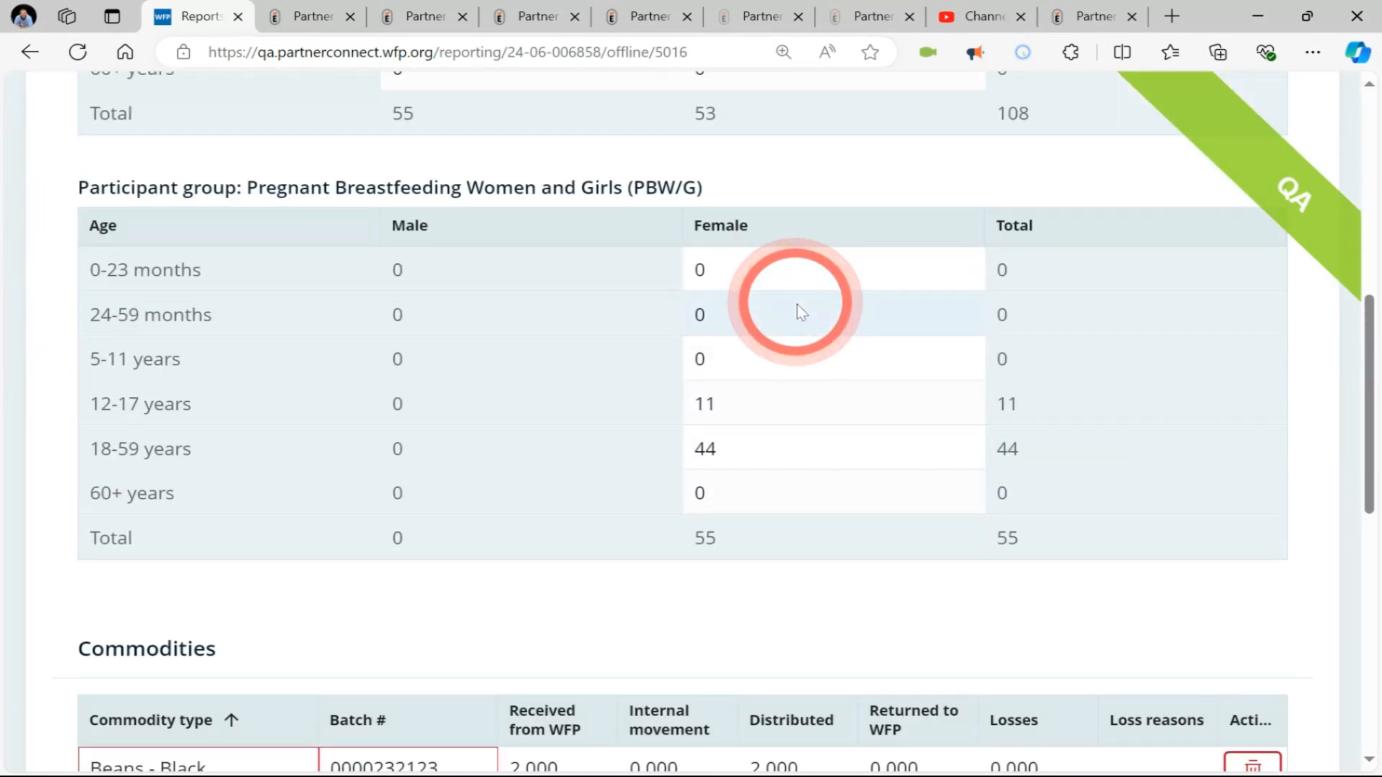
{"action": "scroll", "coordinate": [797, 304], "scroll_direction": "down", "scroll_amount": 4}
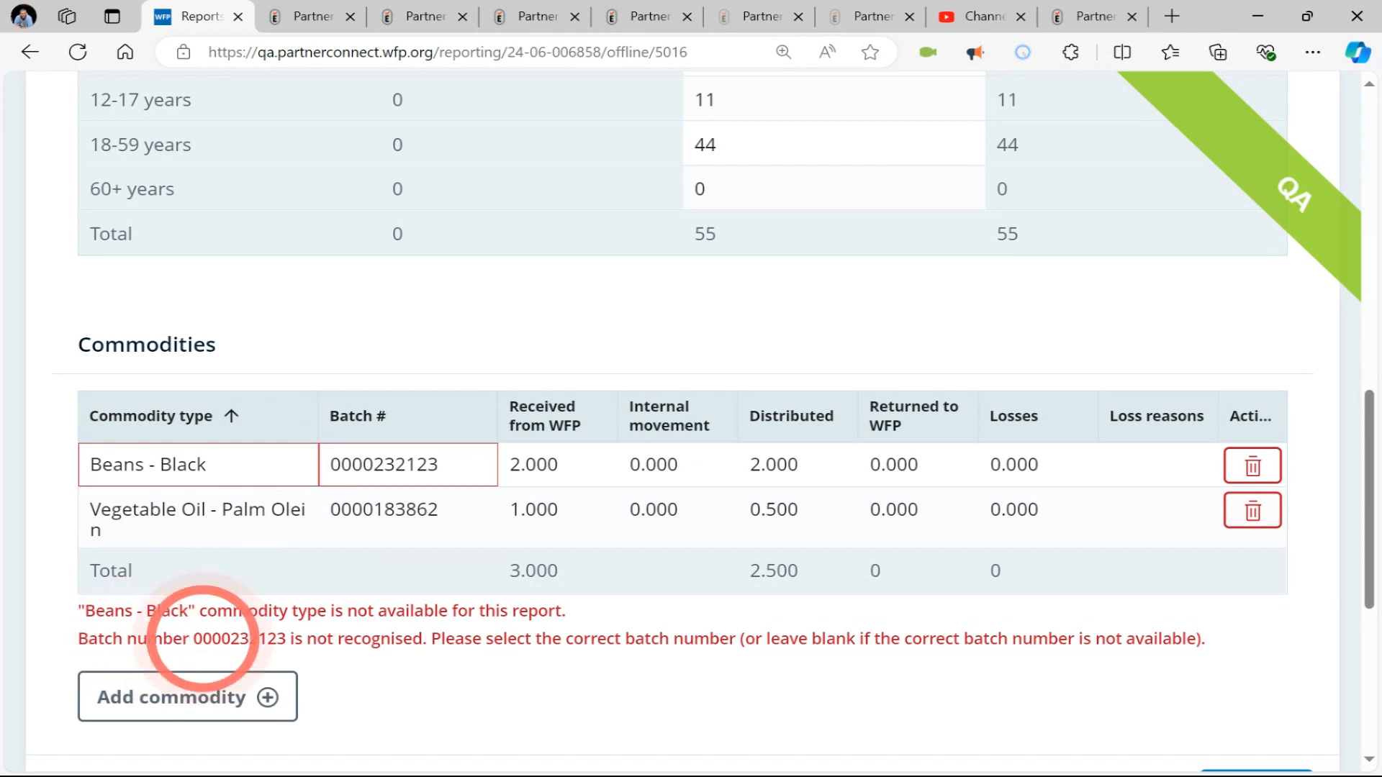
{"action": "left_click", "coordinate": [300, 478]}
{"action": "left_click", "coordinate": [449, 433]}
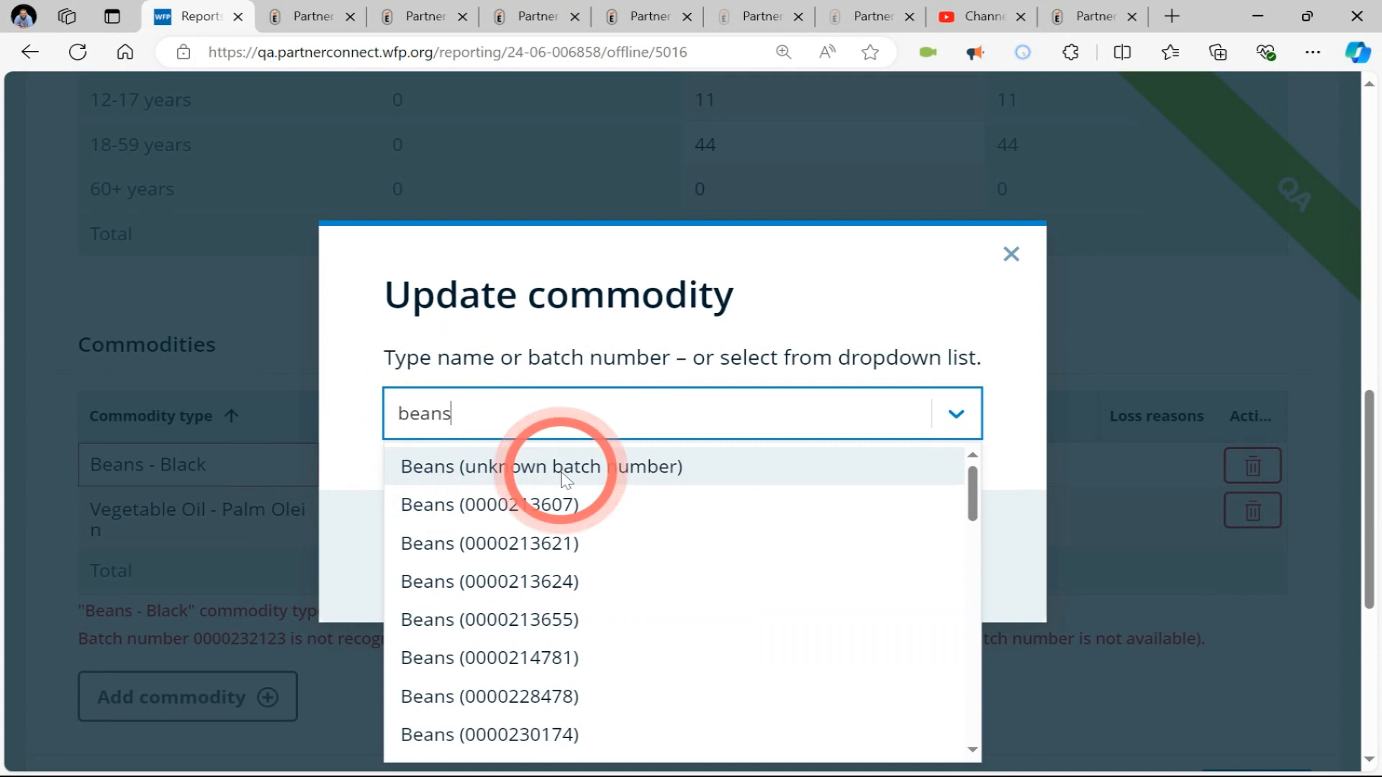
{"action": "scroll", "coordinate": [538, 641], "scroll_direction": "down", "scroll_amount": 12}
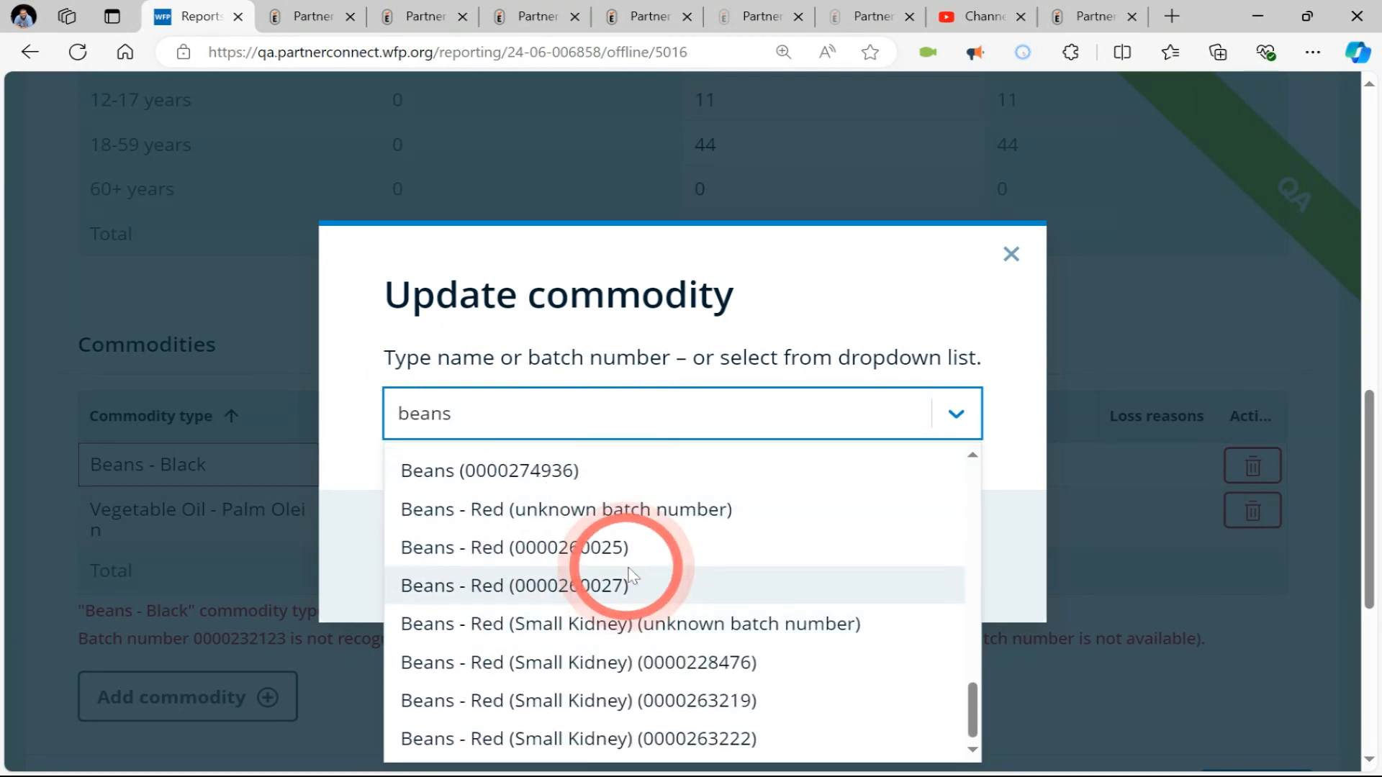
{"action": "scroll", "coordinate": [632, 575], "scroll_direction": "up", "scroll_amount": 3}
{"action": "left_click", "coordinate": [532, 537]}
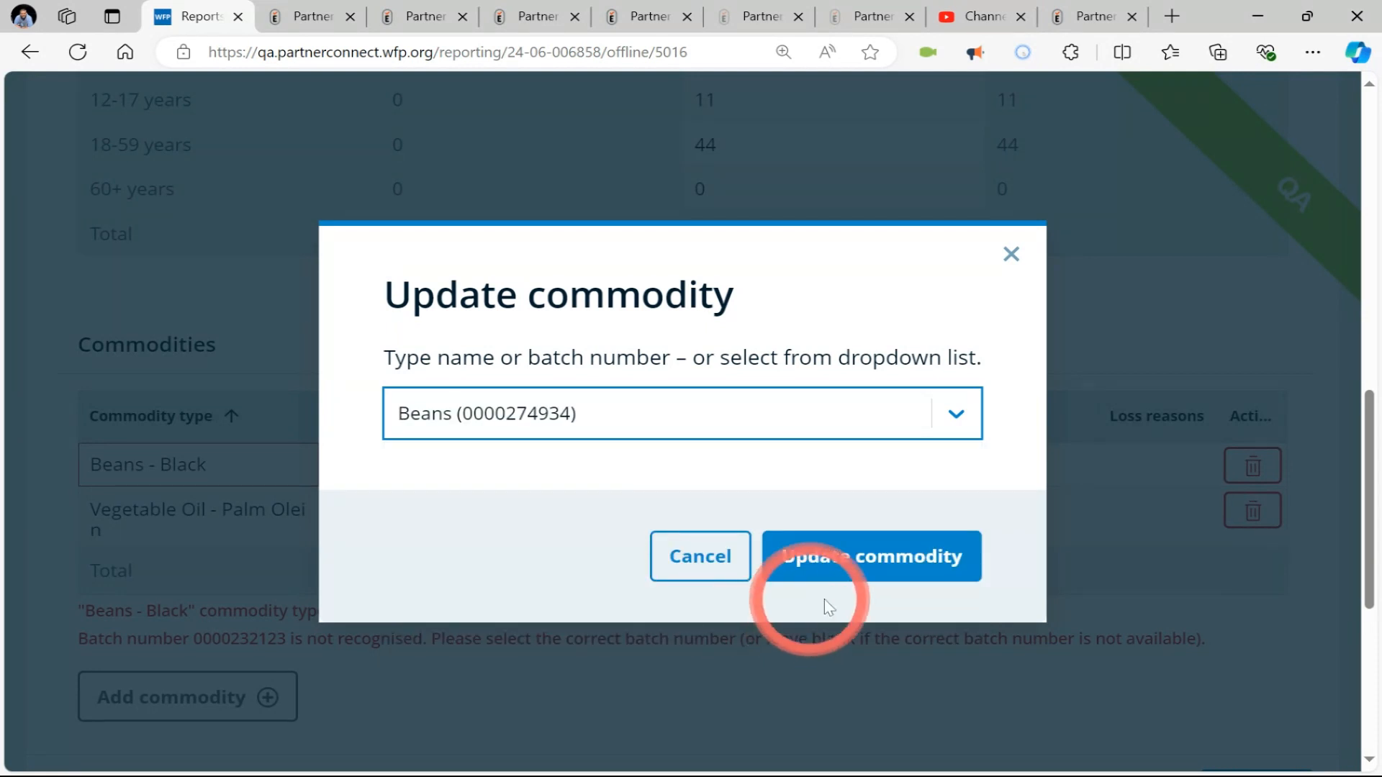
{"action": "left_click", "coordinate": [871, 581]}
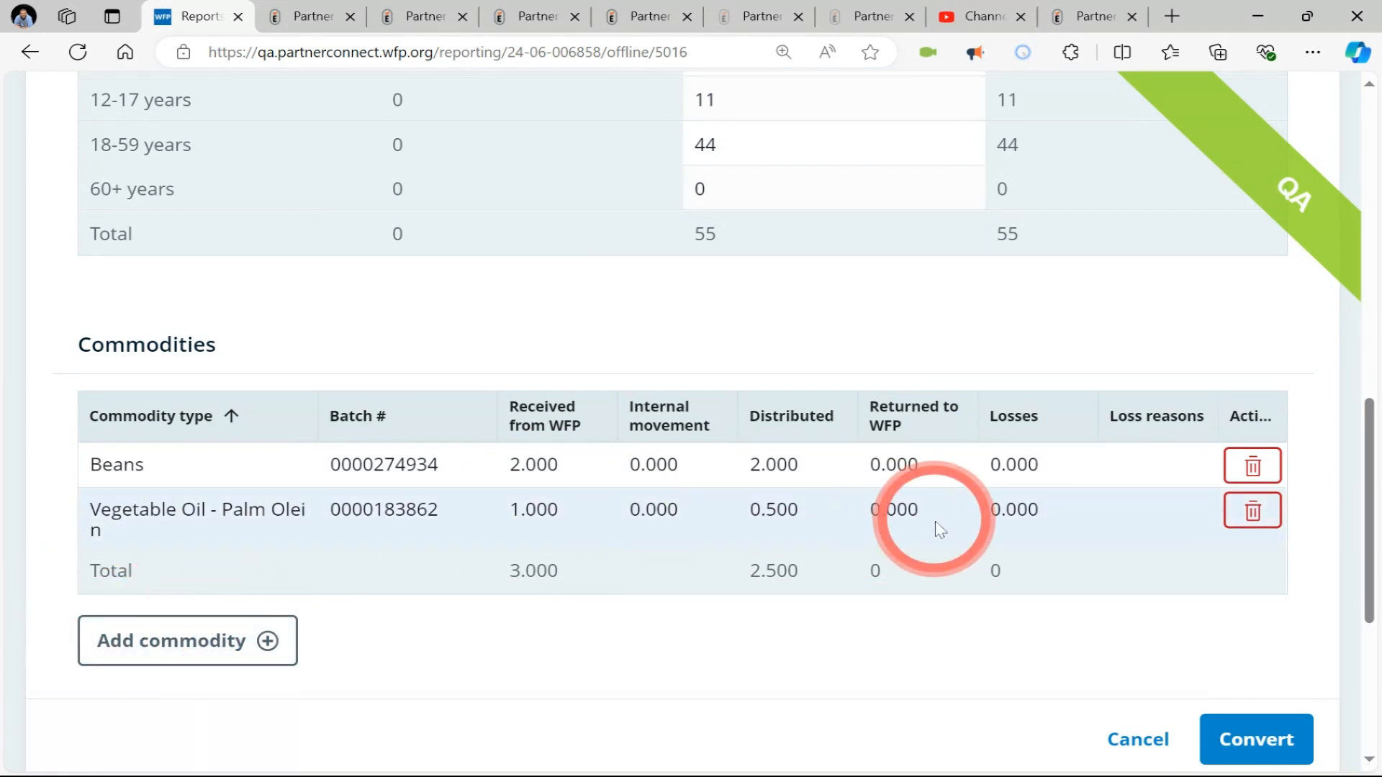
Convert the incoming distribution and check for the Jun 2 - Jun 4 entry in the report's daily submissions
{"action": "left_click", "coordinate": [1243, 740]}
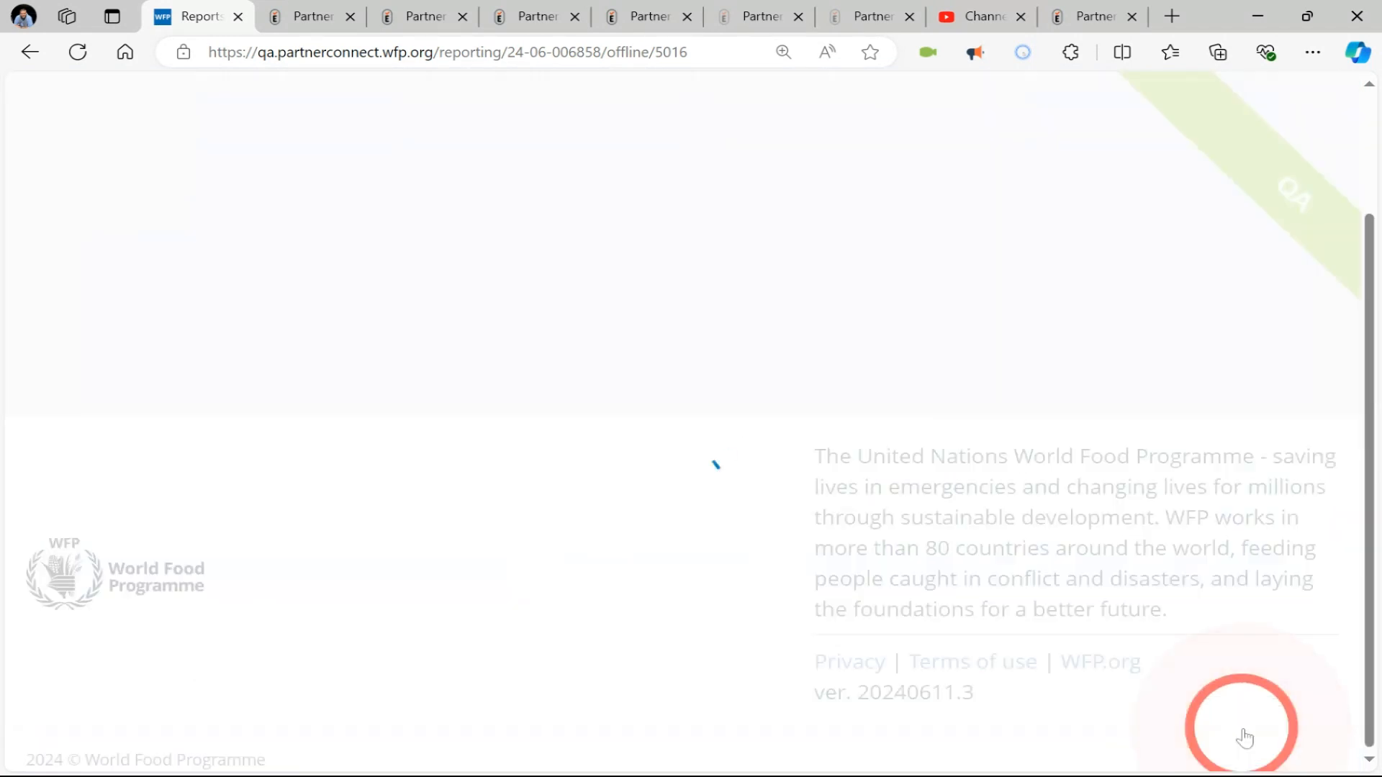
{"action": "scroll", "coordinate": [398, 241], "scroll_direction": "up", "scroll_amount": 5}
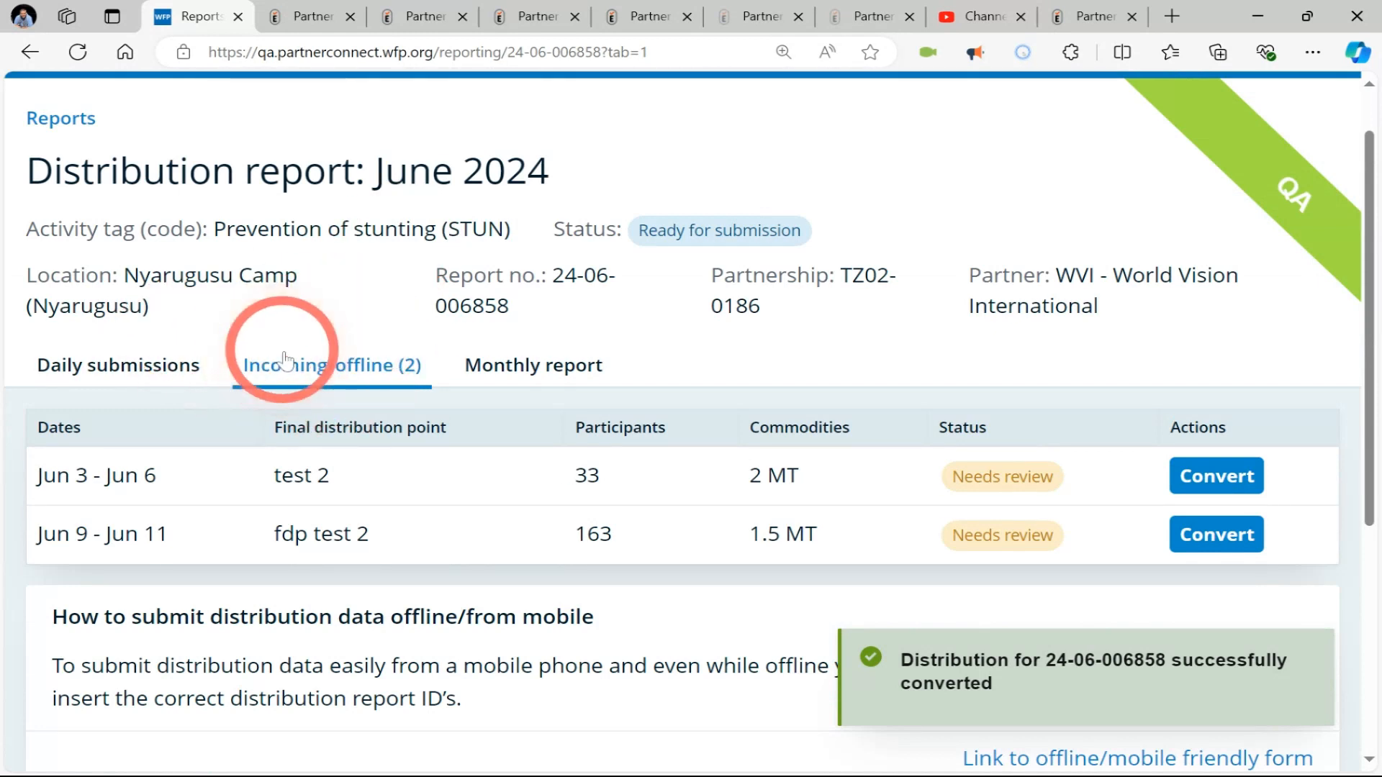
{"action": "left_click", "coordinate": [155, 367]}
{"action": "scroll", "coordinate": [371, 416], "scroll_direction": "down", "scroll_amount": 5}
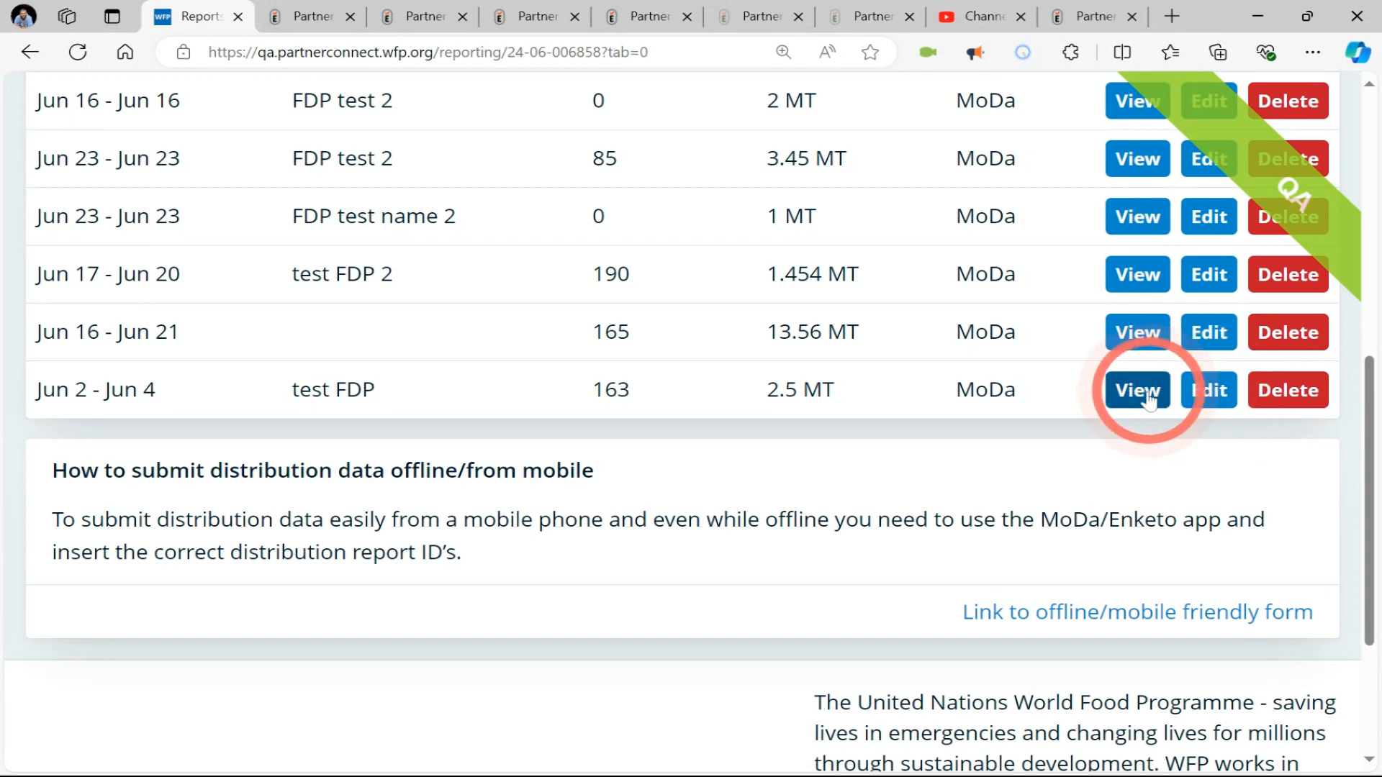
Open the incoming offline distribution of Jun 9 - Jun 11 for conversion
{"action": "scroll", "coordinate": [478, 216], "scroll_direction": "up", "scroll_amount": 8}
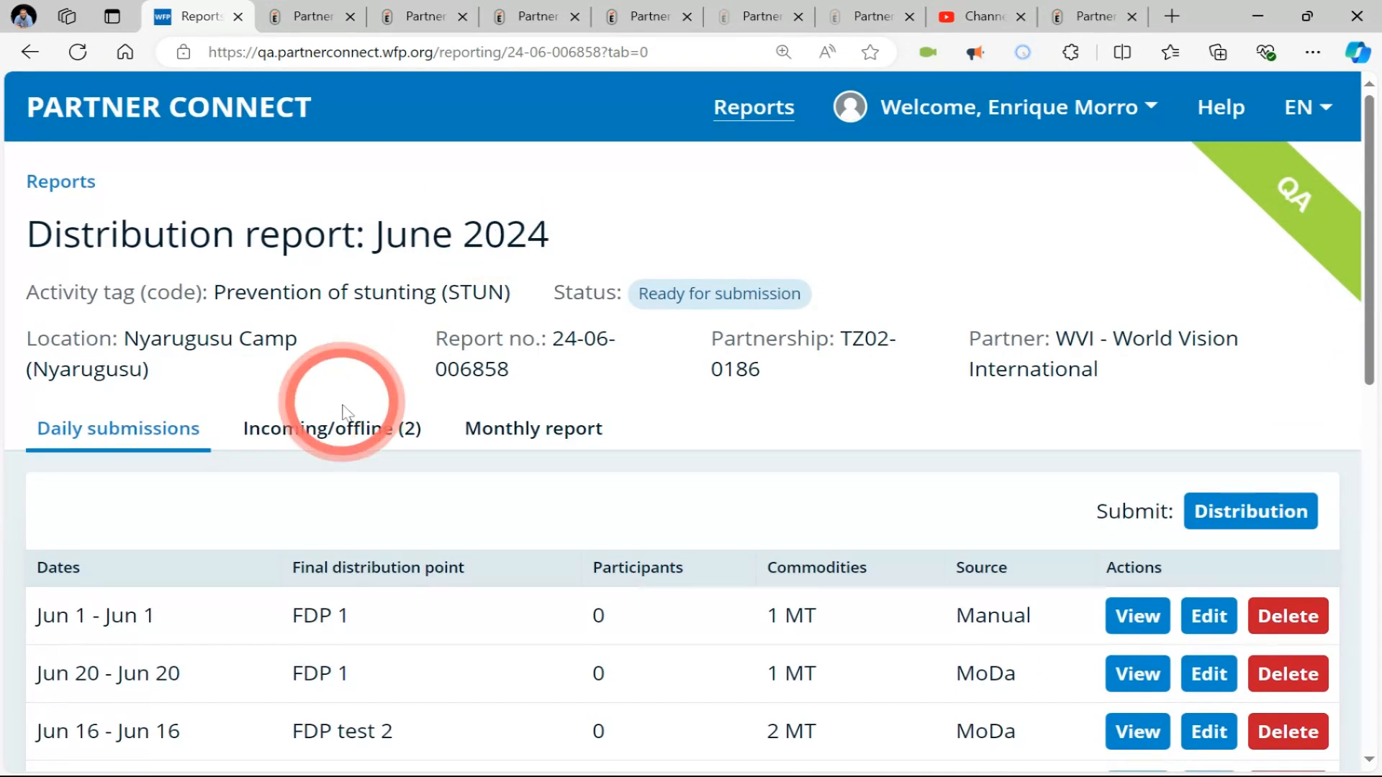
{"action": "left_click", "coordinate": [339, 418]}
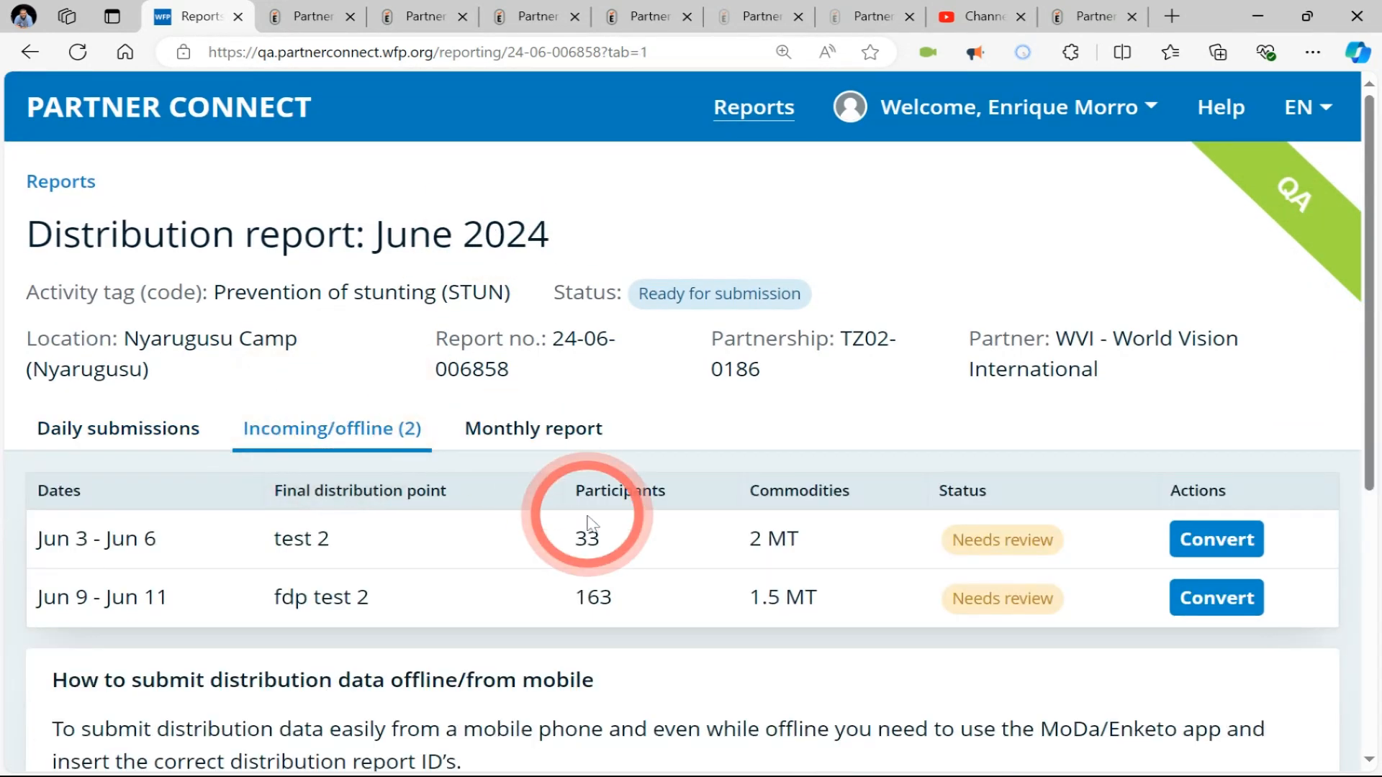
{"action": "scroll", "coordinate": [588, 522], "scroll_direction": "down", "scroll_amount": 2}
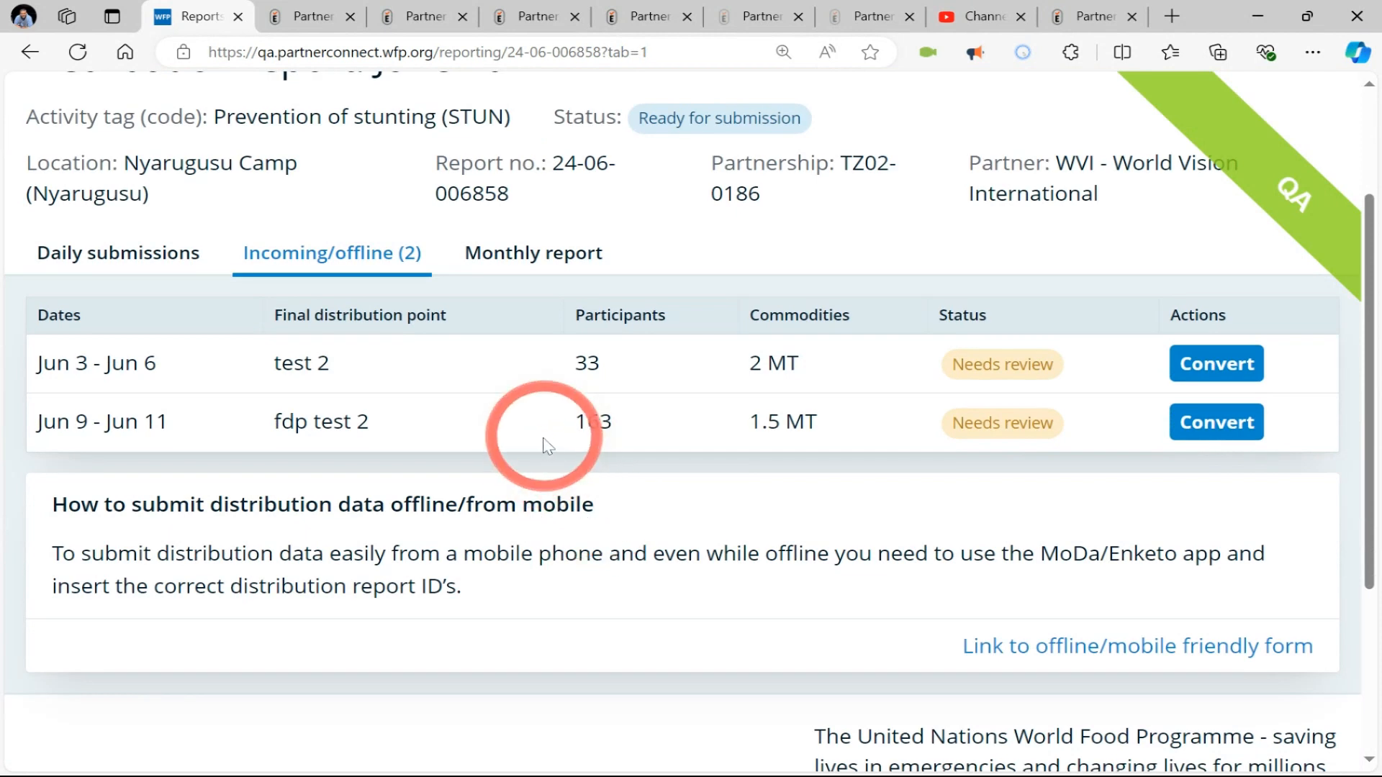
{"action": "left_click", "coordinate": [1216, 425]}
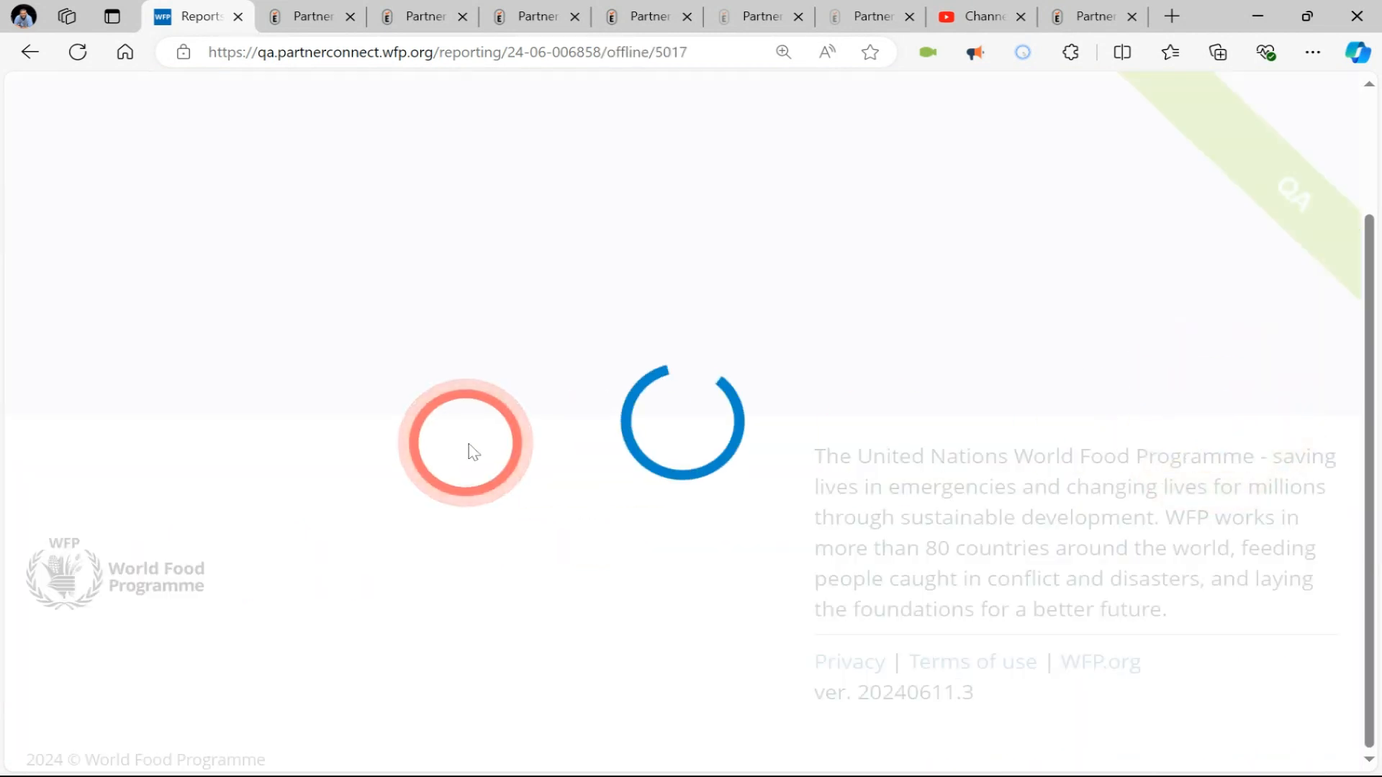
Set the male 18-59 years value to 0 for the Pregnant Breastfeeding Women and Girls participant group
{"action": "scroll", "coordinate": [471, 451], "scroll_direction": "down", "scroll_amount": 4}
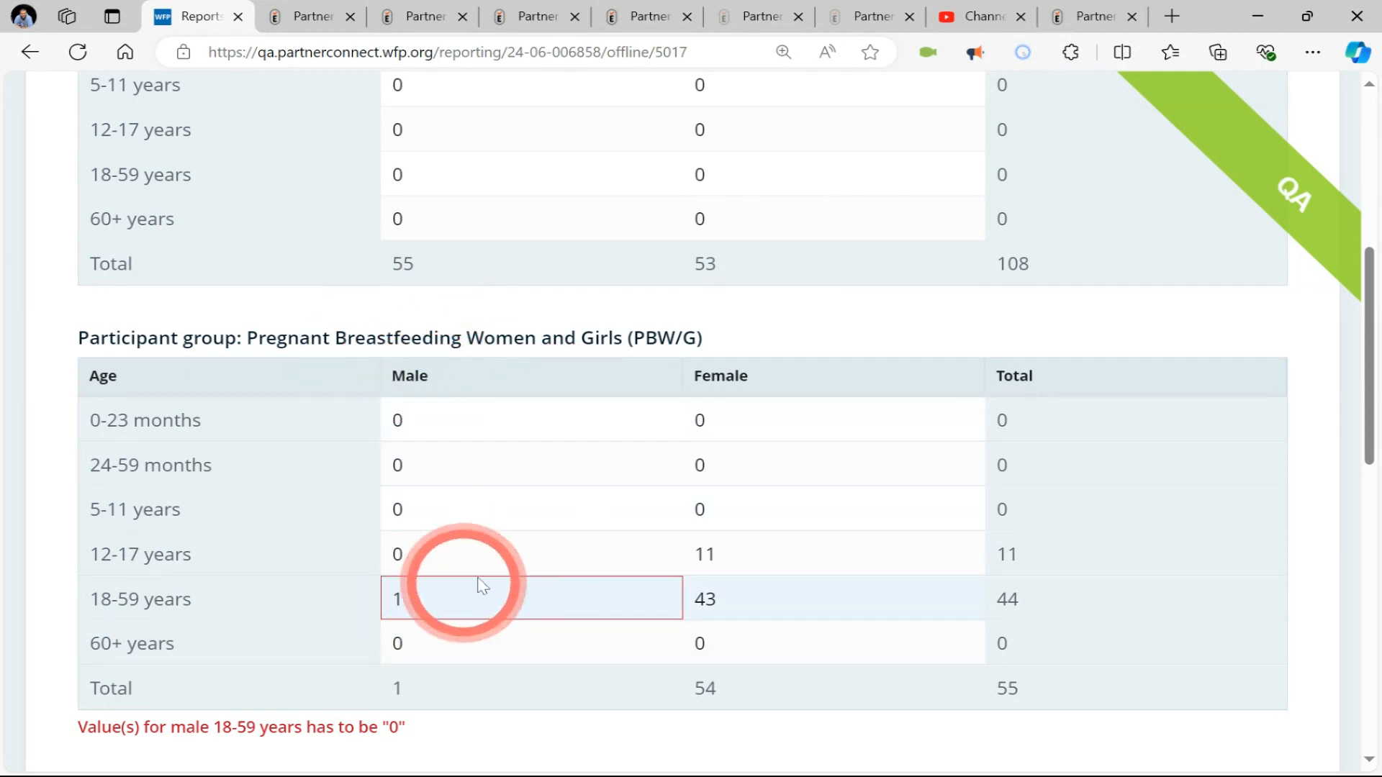
{"action": "scroll", "coordinate": [475, 583], "scroll_direction": "down", "scroll_amount": 2}
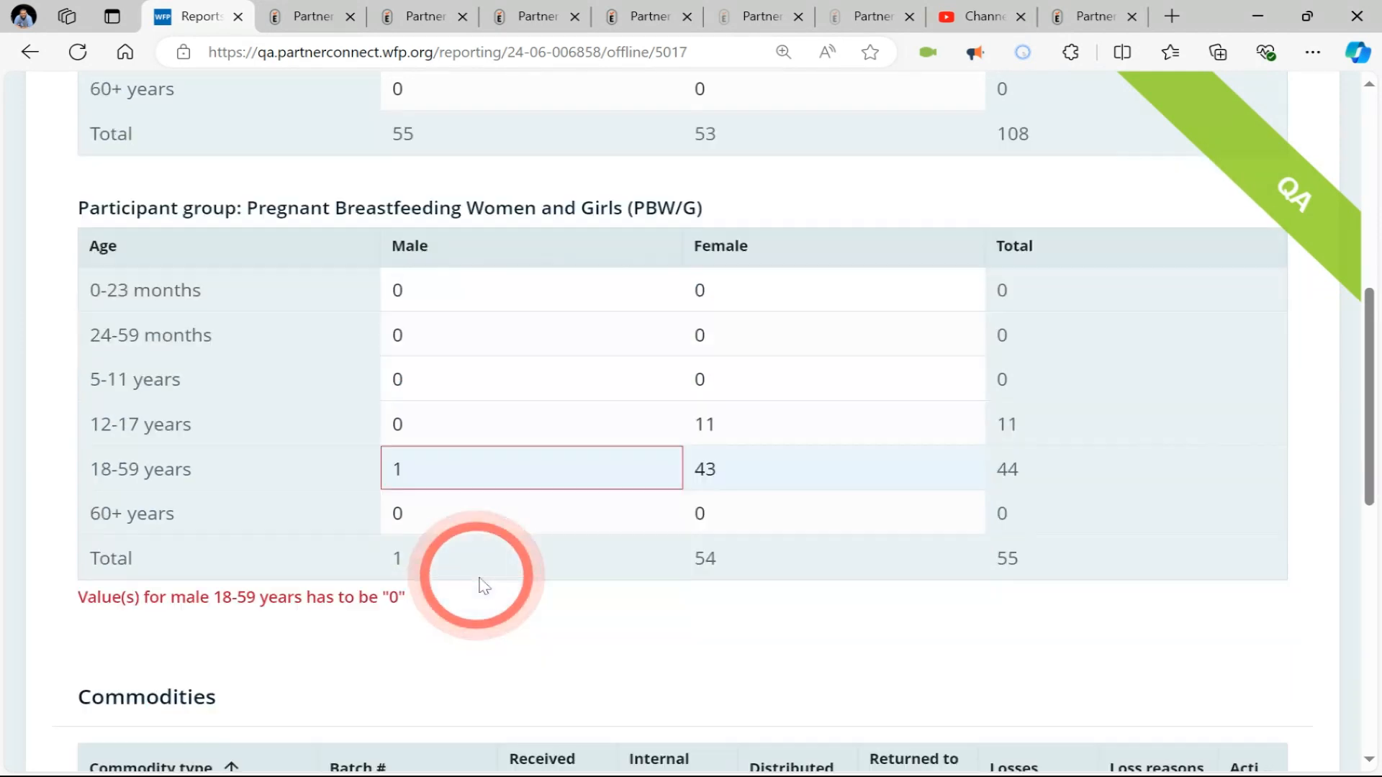
{"action": "double_click", "coordinate": [426, 479]}
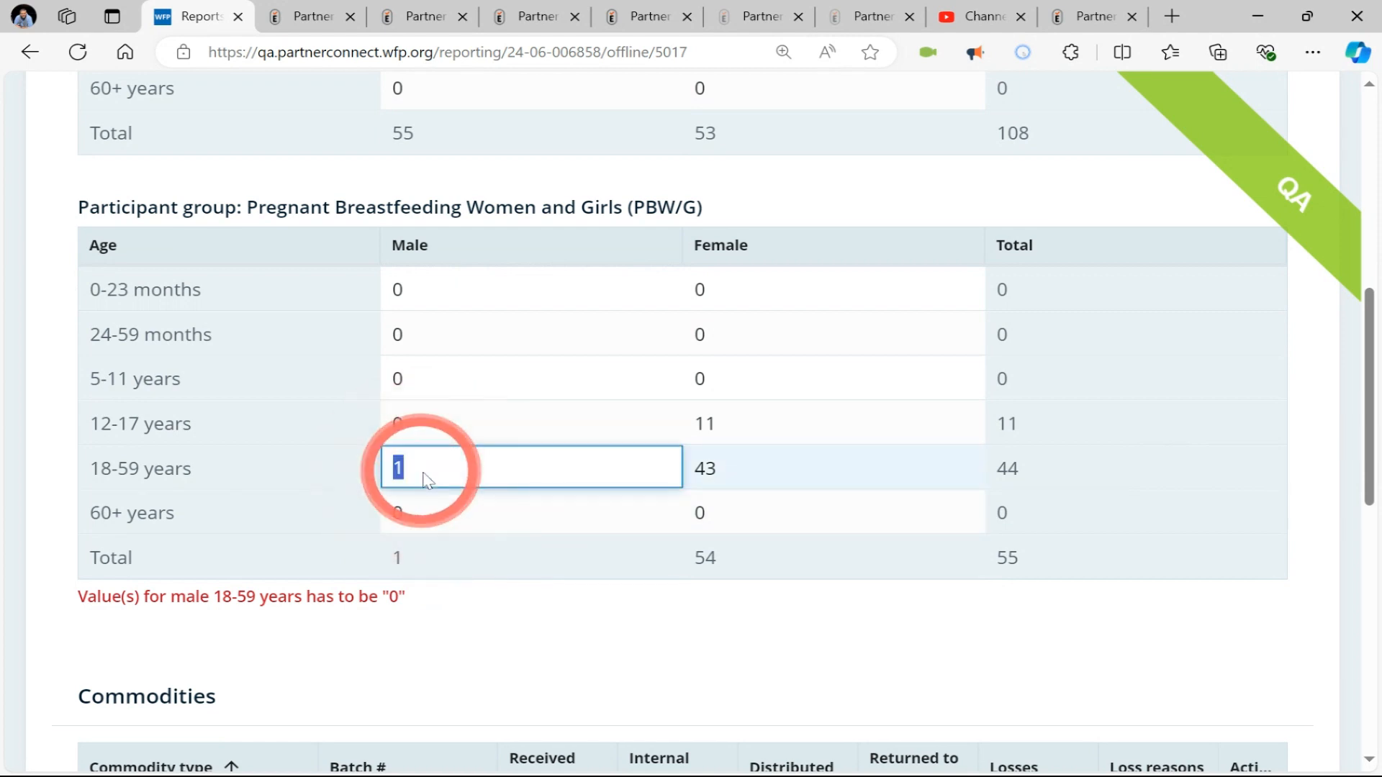
{"action": "key", "text": "Tab"}
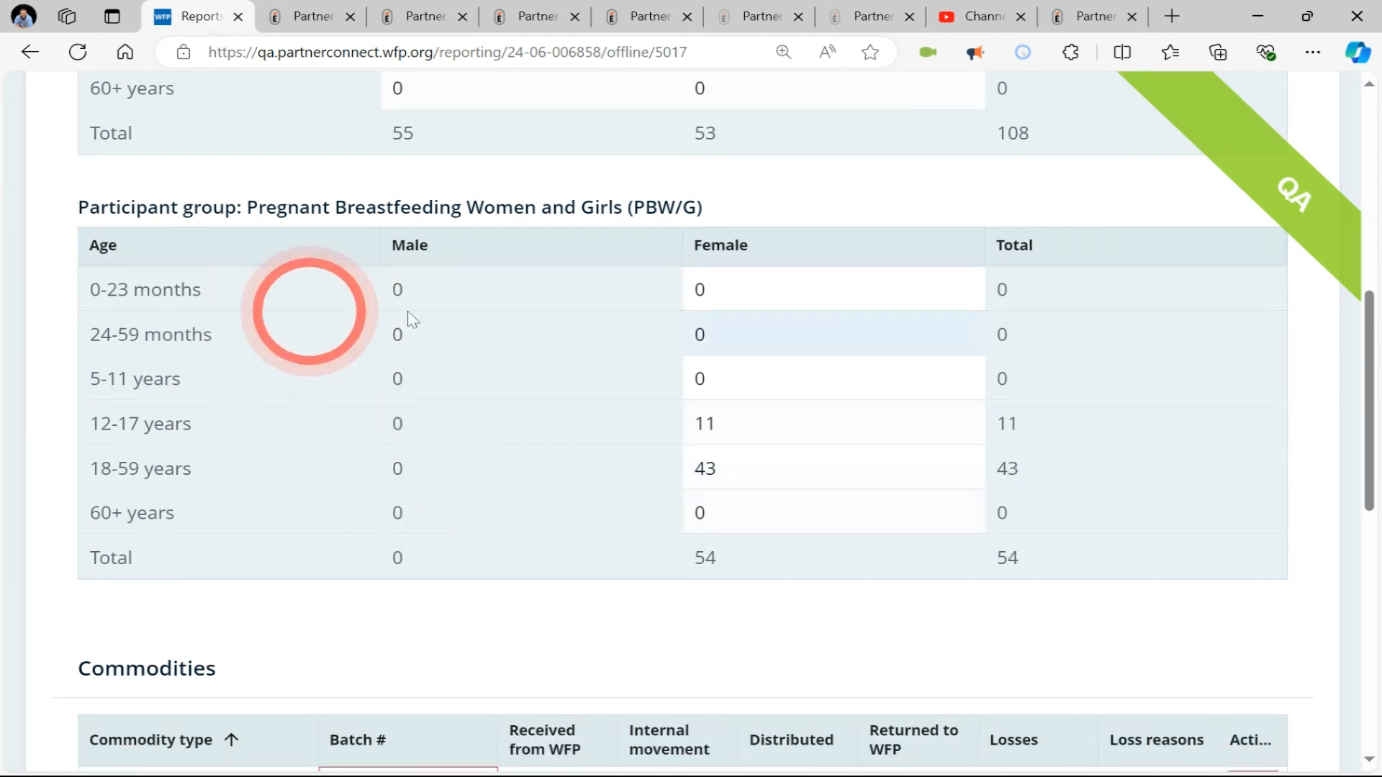
{"action": "scroll", "coordinate": [424, 432], "scroll_direction": "down", "scroll_amount": 5}
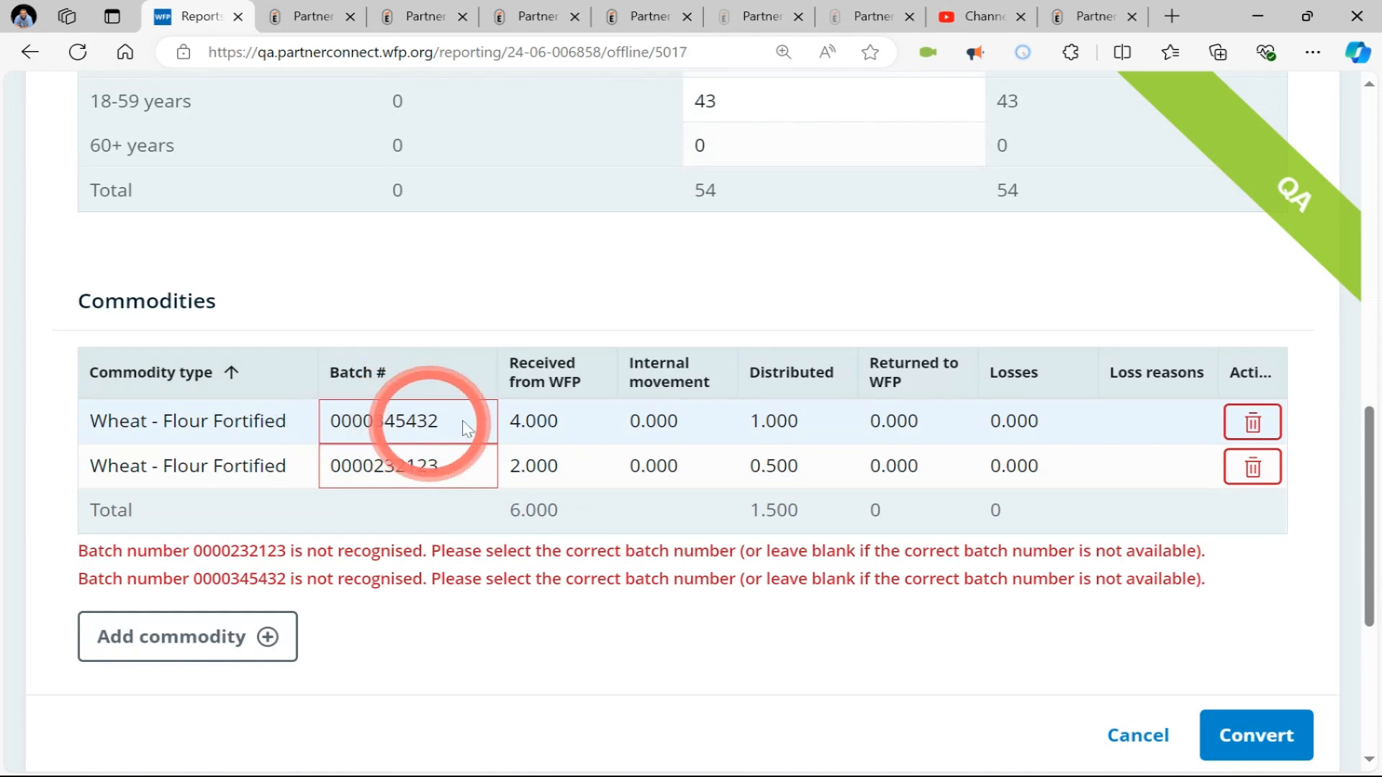
{"action": "left_click", "coordinate": [450, 438]}
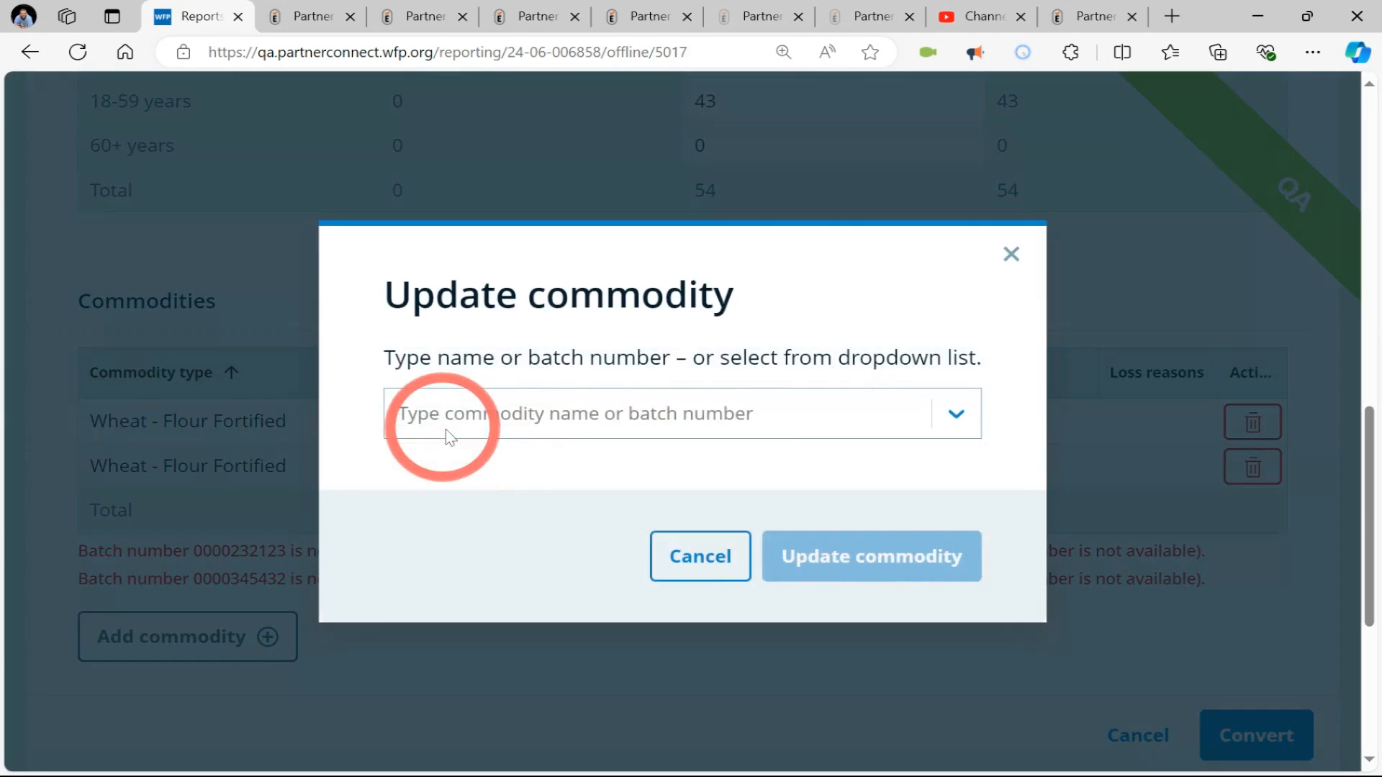
{"action": "left_click", "coordinate": [524, 415]}
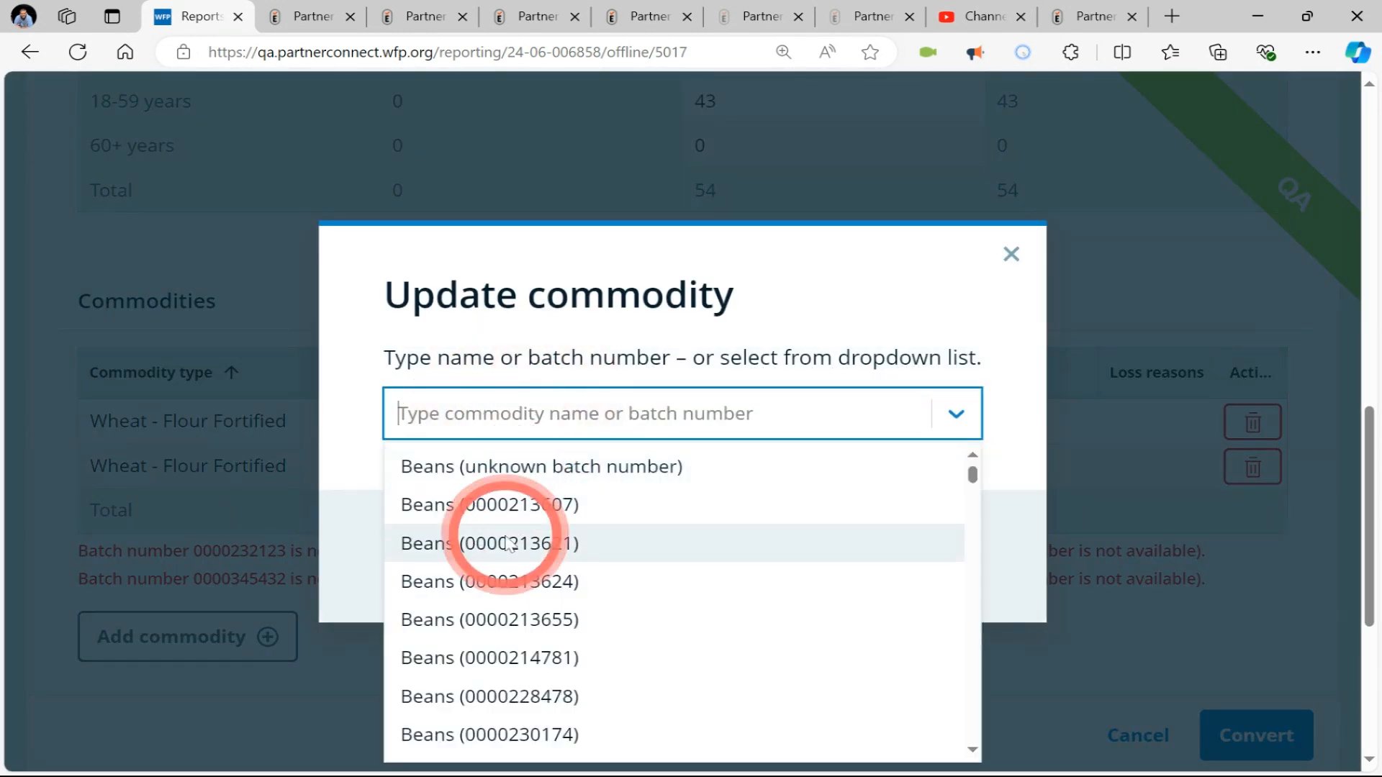
{"action": "type", "text": "wh"}
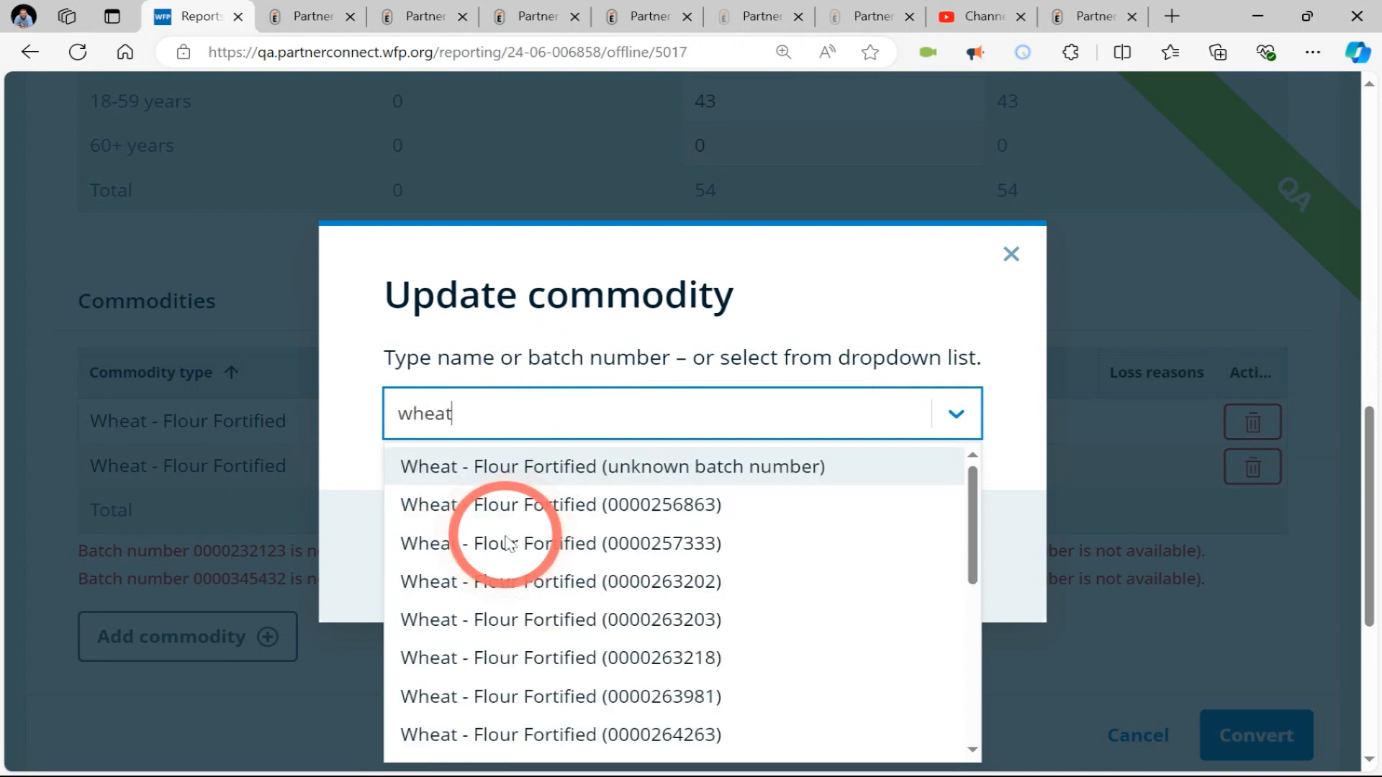
{"action": "type", "text": "eat"}
{"action": "left_click", "coordinate": [547, 538]}
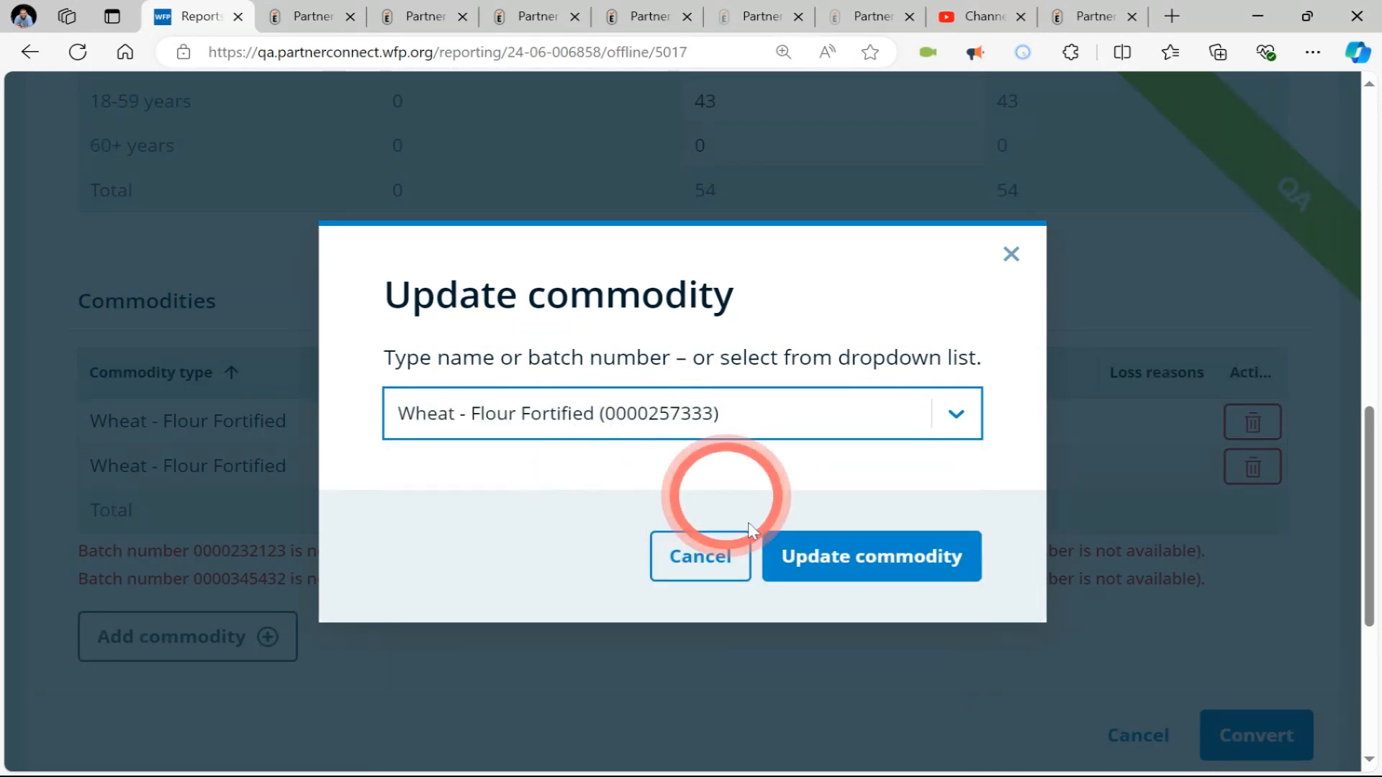
{"action": "left_click", "coordinate": [829, 566]}
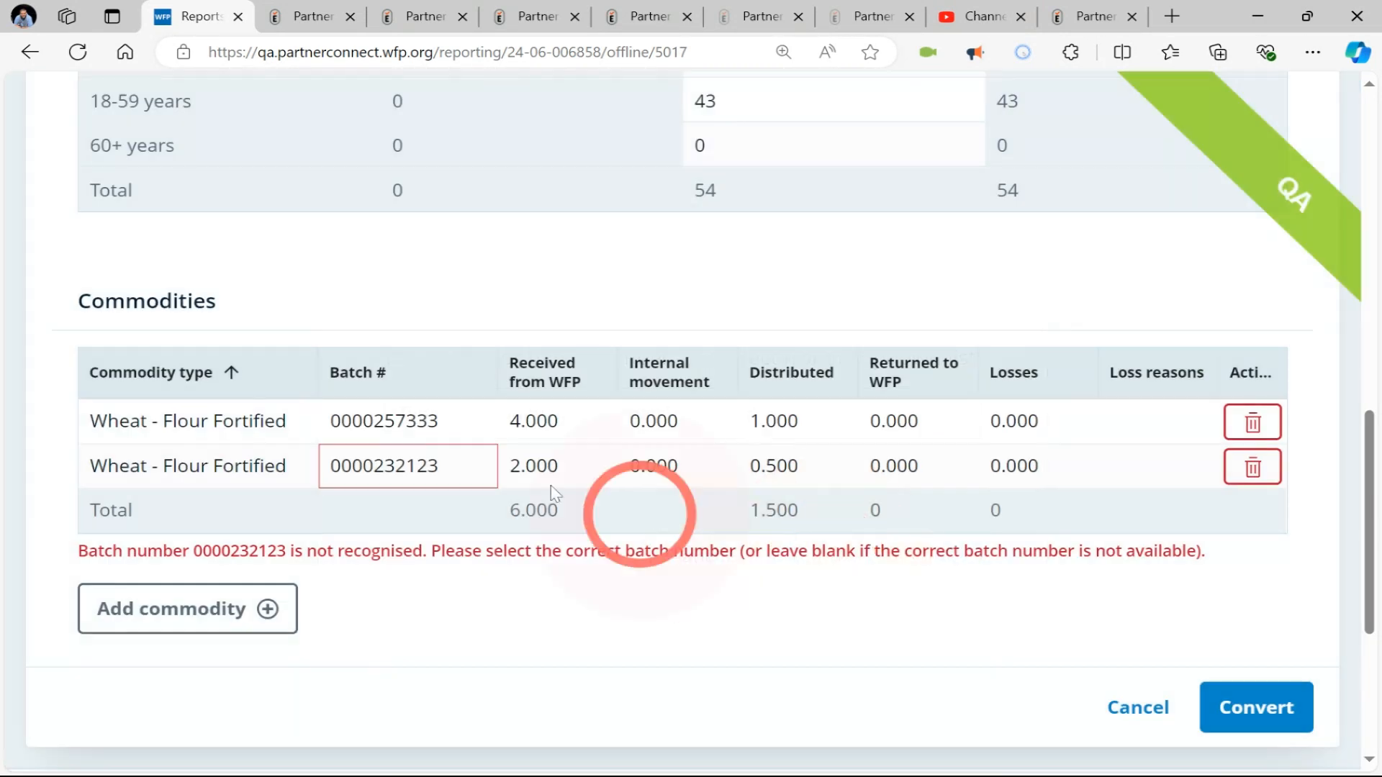
{"action": "left_click", "coordinate": [399, 471]}
{"action": "left_click", "coordinate": [542, 428]}
{"action": "type", "text": "wh"}
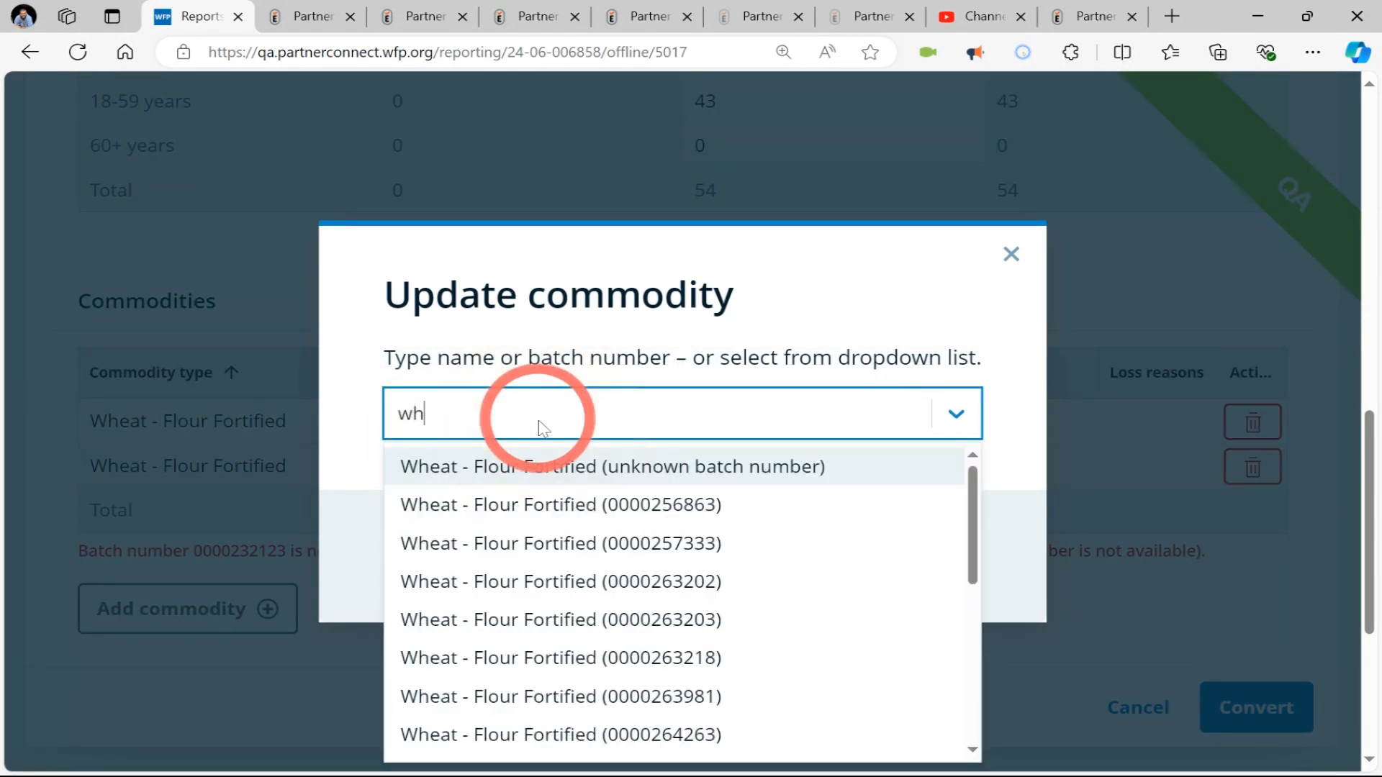
{"action": "type", "text": "eat"}
{"action": "scroll", "coordinate": [562, 504], "scroll_direction": "down", "scroll_amount": 4}
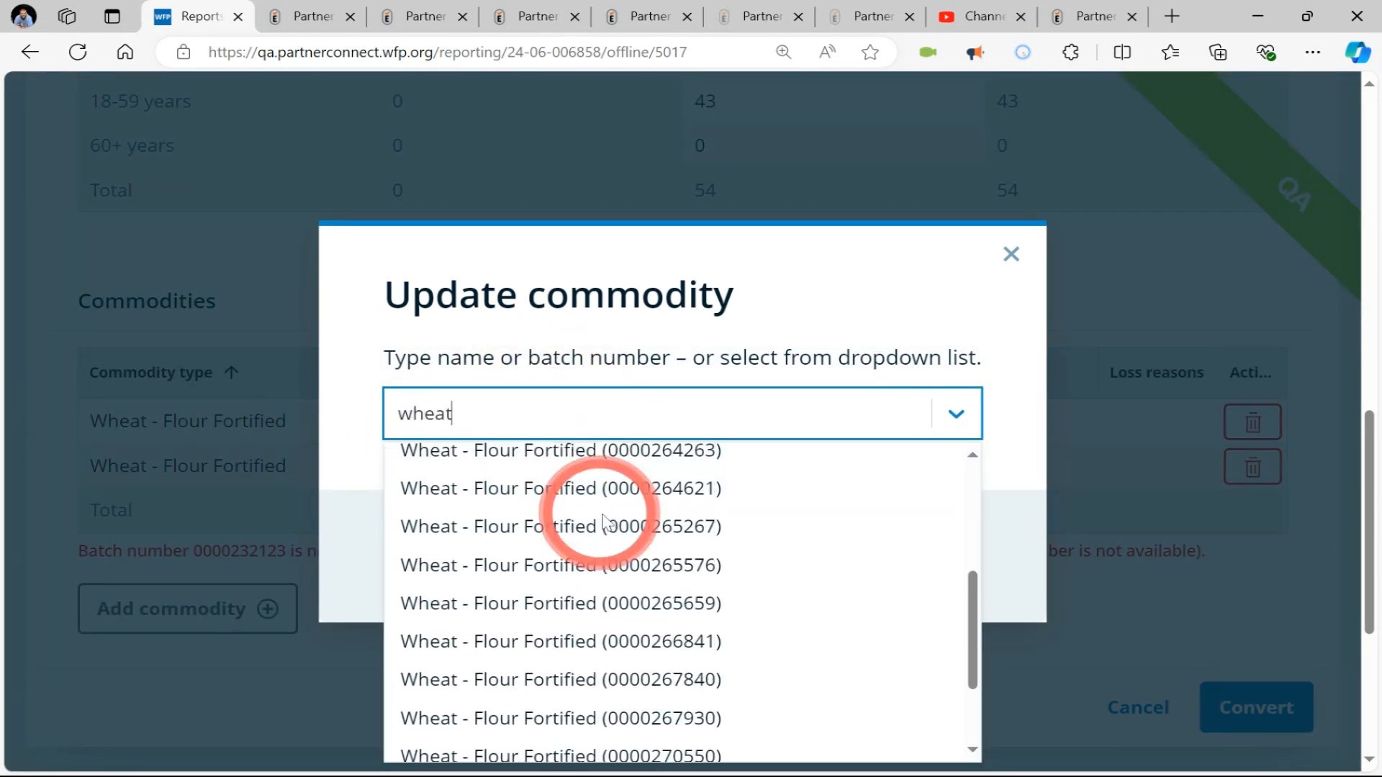
{"action": "left_click", "coordinate": [601, 630]}
{"action": "left_click", "coordinate": [896, 565]}
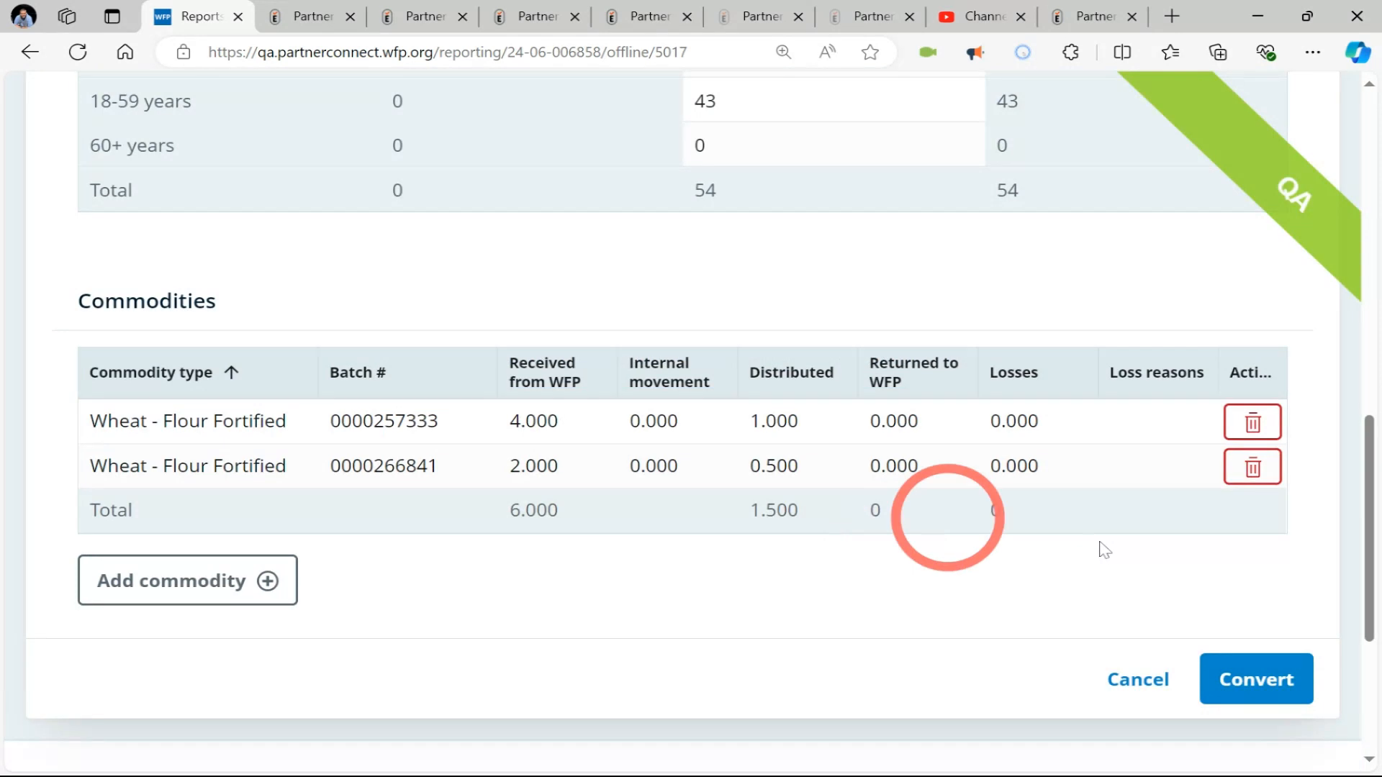
Convert the Jun 9 - Jun 11 distribution and check for its entry in the report's daily submissions
{"action": "left_click", "coordinate": [1277, 691]}
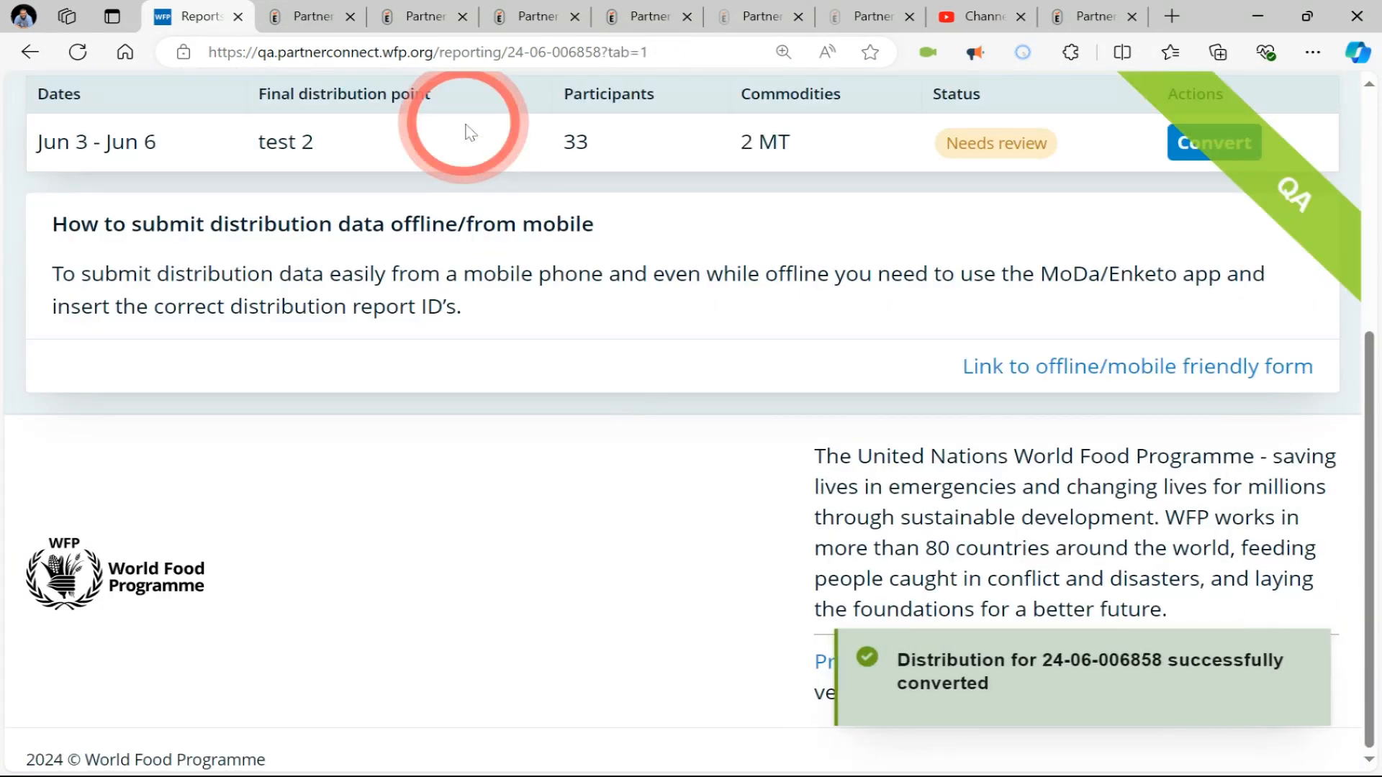
{"action": "scroll", "coordinate": [469, 133], "scroll_direction": "up", "scroll_amount": 3}
{"action": "left_click", "coordinate": [154, 279]}
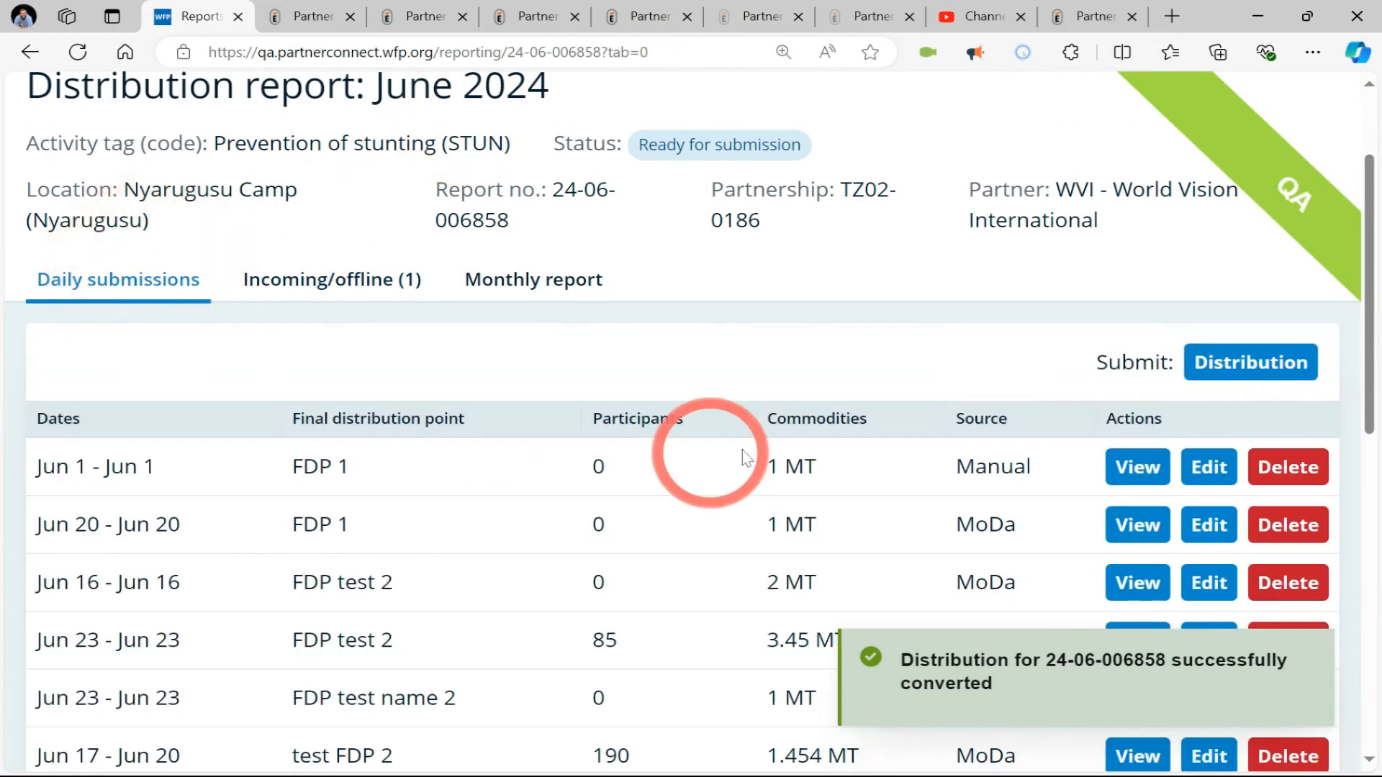
{"action": "scroll", "coordinate": [720, 450], "scroll_direction": "down", "scroll_amount": 6}
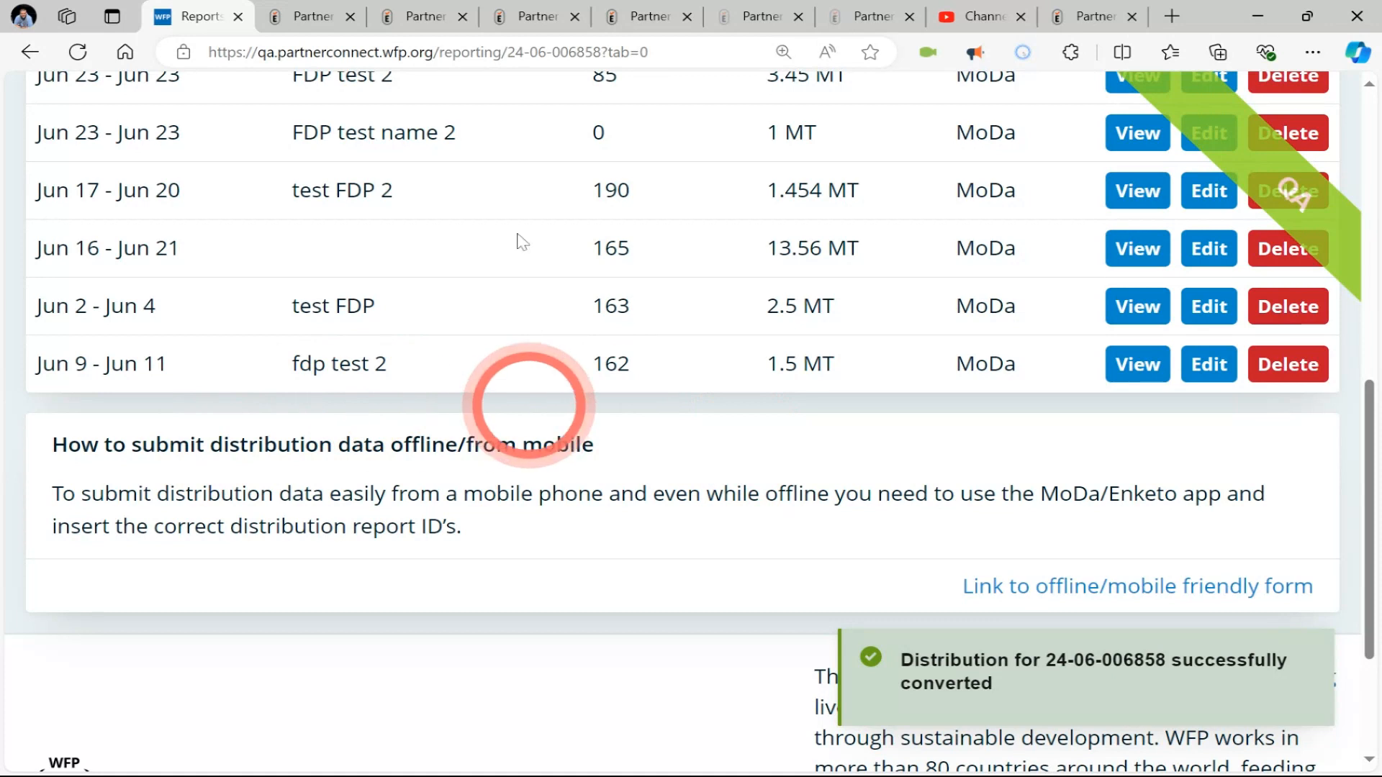
{"action": "scroll", "coordinate": [518, 230], "scroll_direction": "up", "scroll_amount": 3}
{"action": "scroll", "coordinate": [518, 230], "scroll_direction": "up", "scroll_amount": 5}
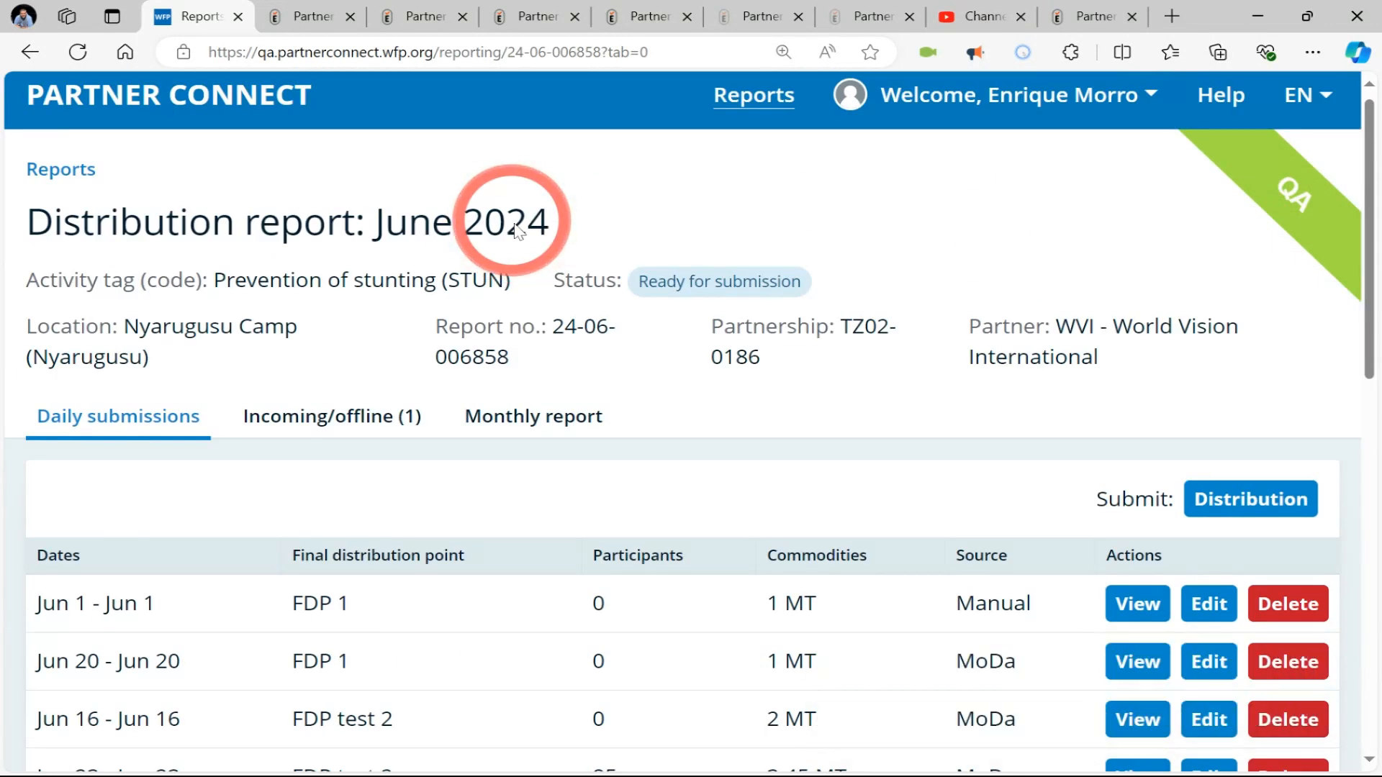